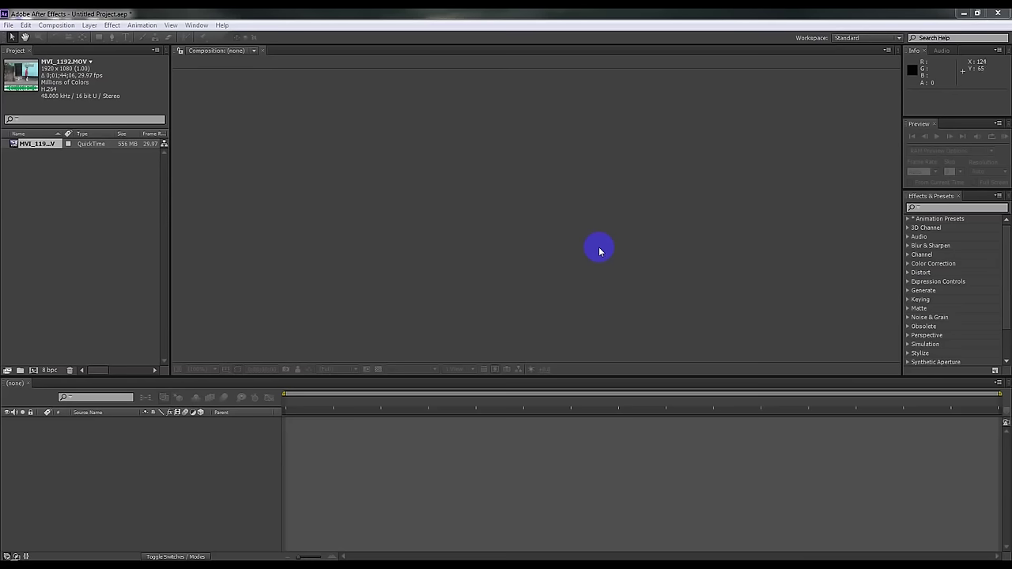
Step: Preview MVI_1192 in KMPlayer, skipping ahead to near its end, then close the player
{"action": "left_click", "coordinate": [599, 247]}
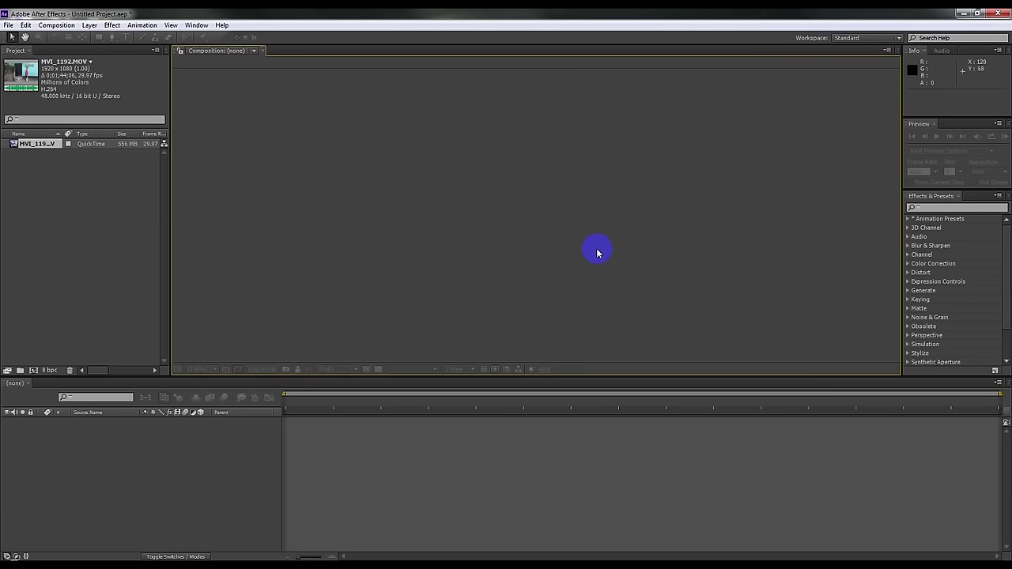
{"action": "key", "text": "alt+Tab"}
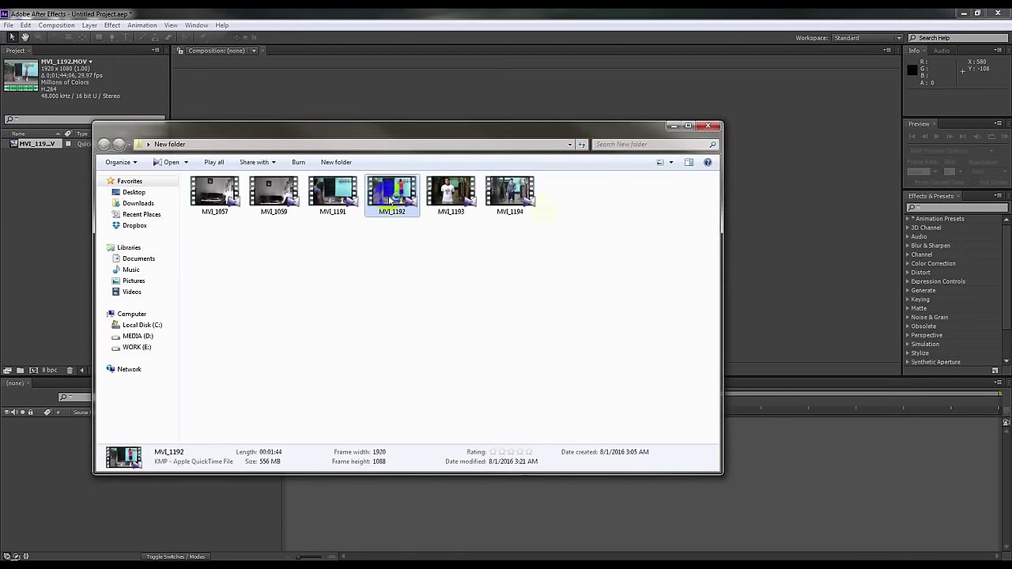
{"action": "double_click", "coordinate": [390, 200]}
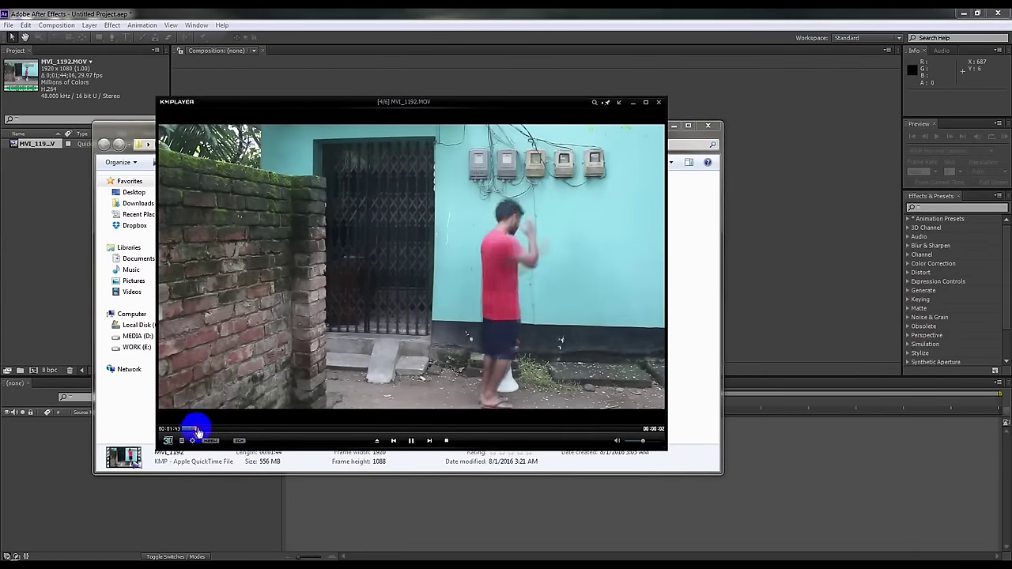
{"action": "left_click_drag", "start_coordinate": [194, 427], "coordinate": [312, 427]}
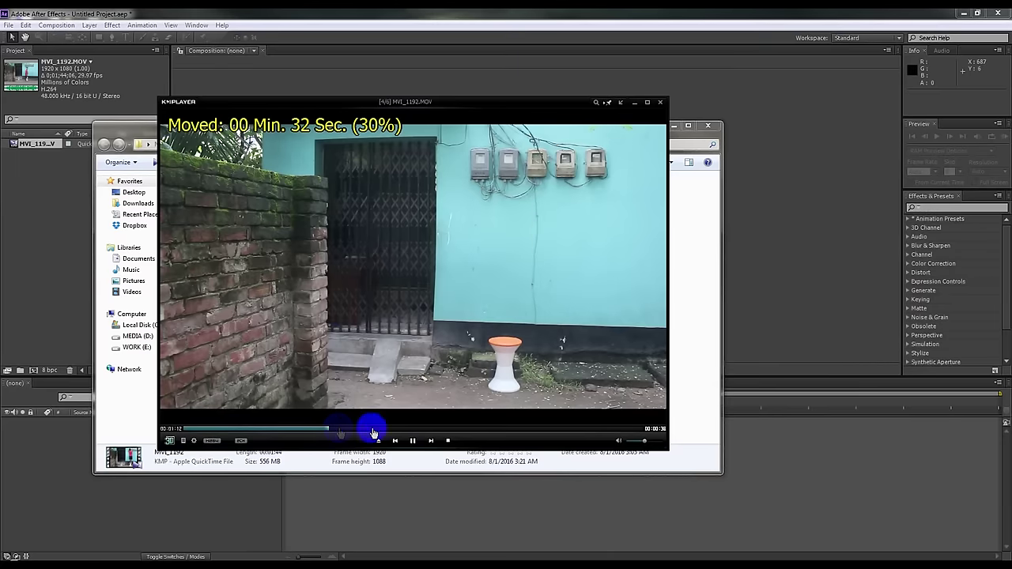
{"action": "left_click_drag", "start_coordinate": [312, 428], "coordinate": [552, 432]}
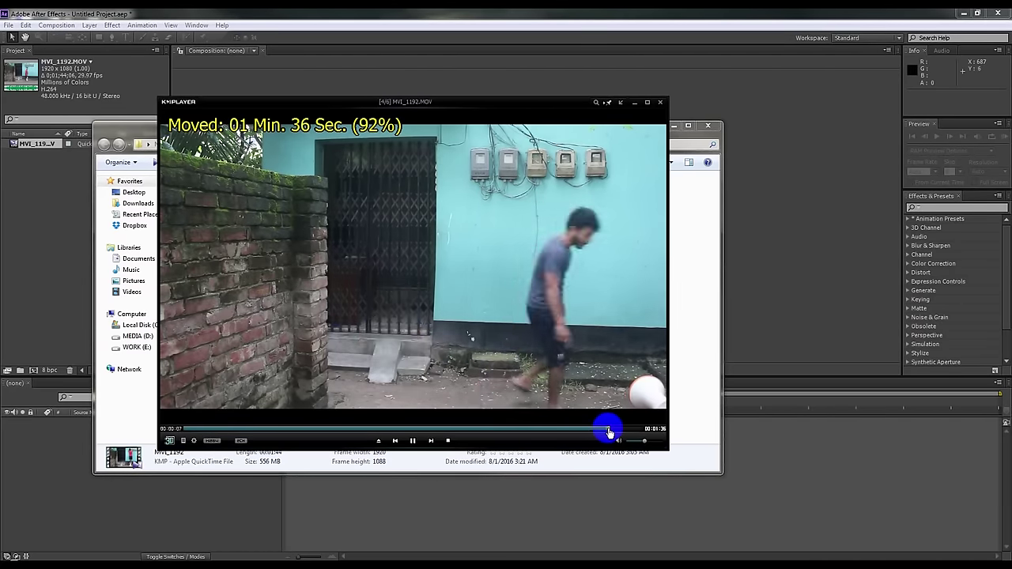
{"action": "left_click_drag", "start_coordinate": [551, 432], "coordinate": [605, 430]}
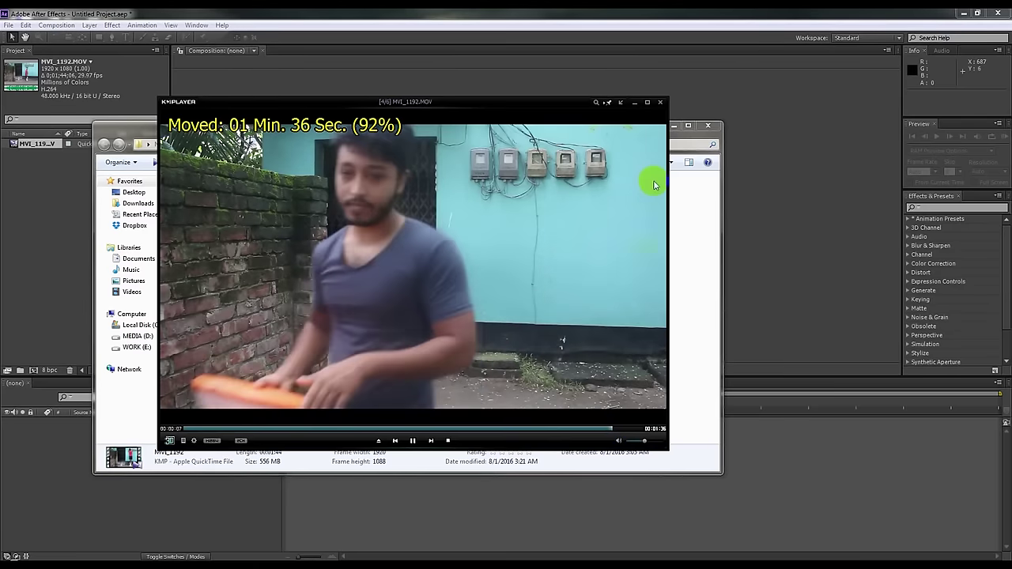
{"action": "left_click", "coordinate": [660, 102]}
{"action": "left_click_drag", "start_coordinate": [564, 128], "coordinate": [851, 154]}
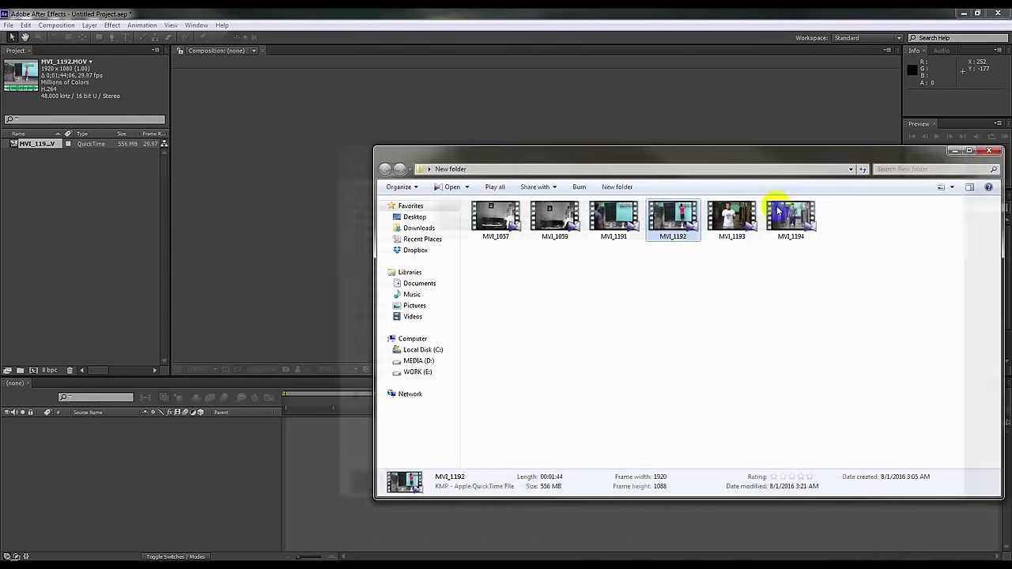
Step: Create the MVI_1192 composition from the footage and trim it to start around 4 seconds in
{"action": "left_click", "coordinate": [369, 229]}
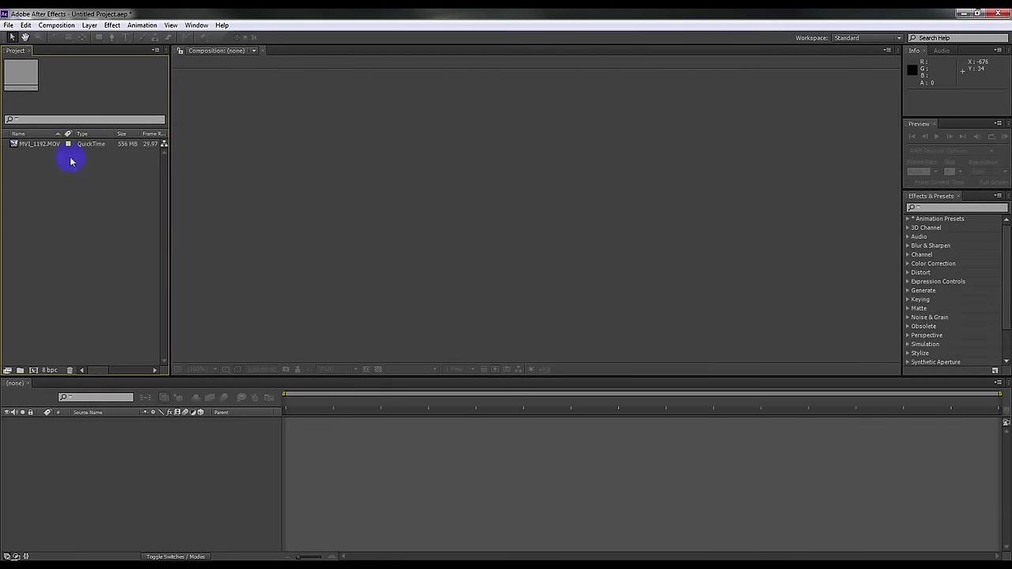
{"action": "left_click_drag", "start_coordinate": [35, 144], "coordinate": [139, 460]}
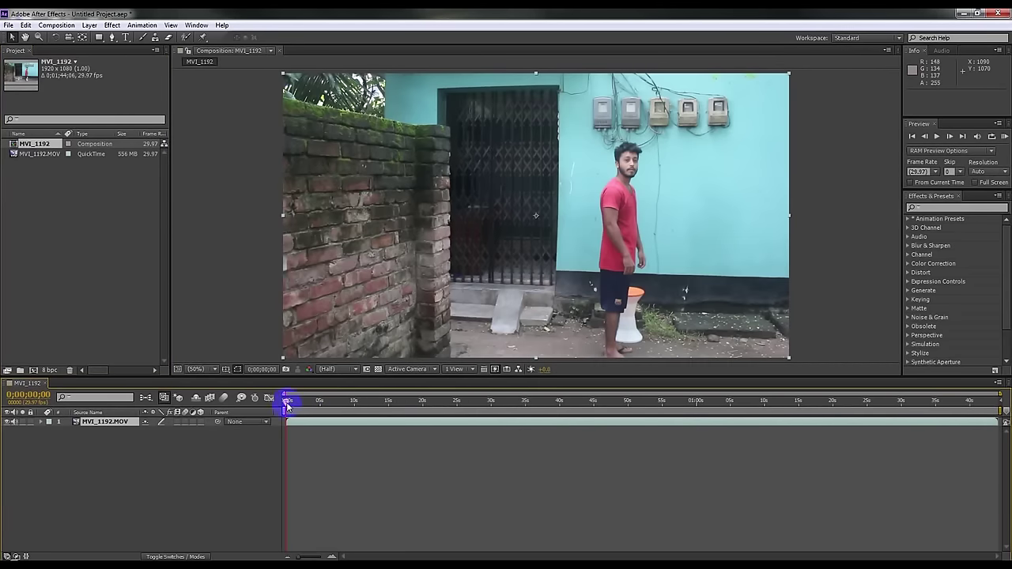
{"action": "left_click_drag", "start_coordinate": [287, 405], "coordinate": [318, 406]}
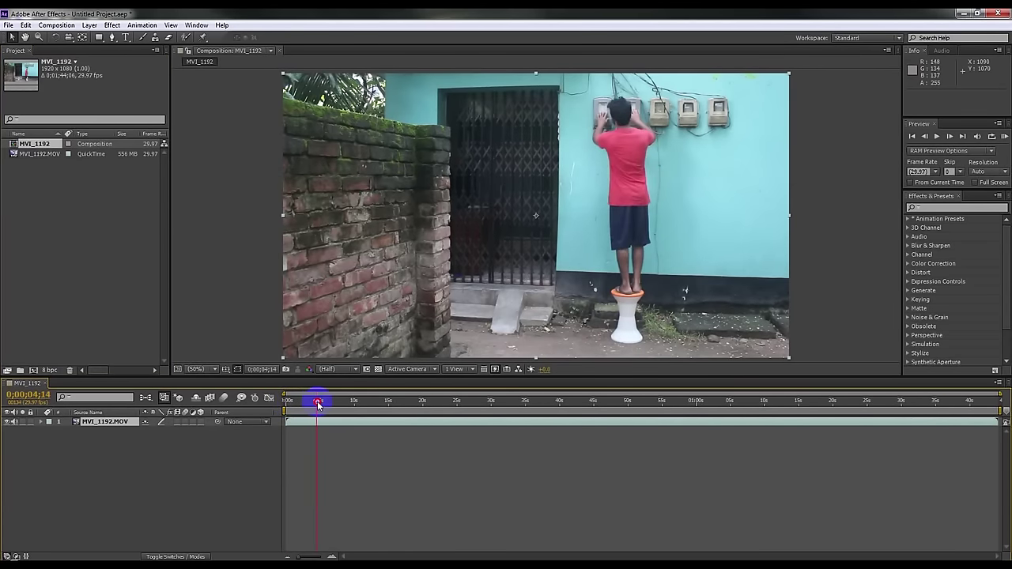
{"action": "left_click", "coordinate": [316, 427]}
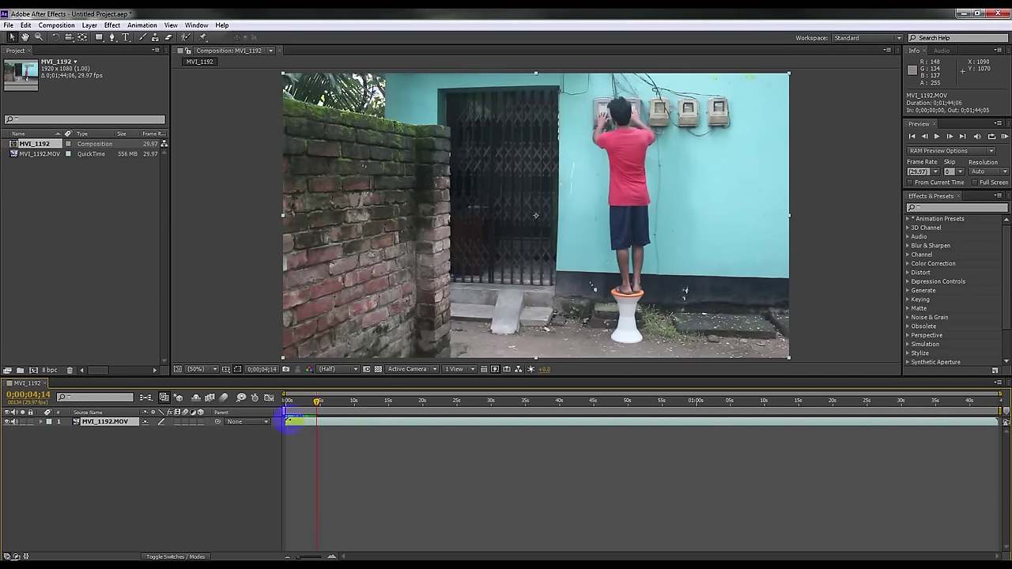
{"action": "mouse_move", "coordinate": [289, 422]}
{"action": "left_mouse_down"}
{"action": "mouse_move", "coordinate": [316, 429]}
{"action": "mouse_move", "coordinate": [316, 411]}
{"action": "left_mouse_up"}
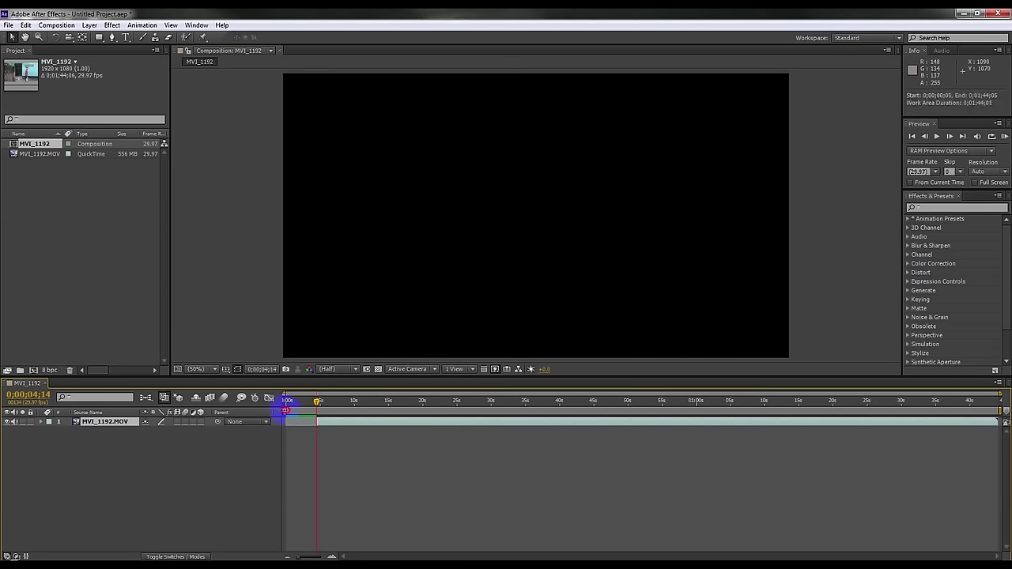
{"action": "right_click", "coordinate": [324, 411]}
{"action": "left_click", "coordinate": [342, 440]}
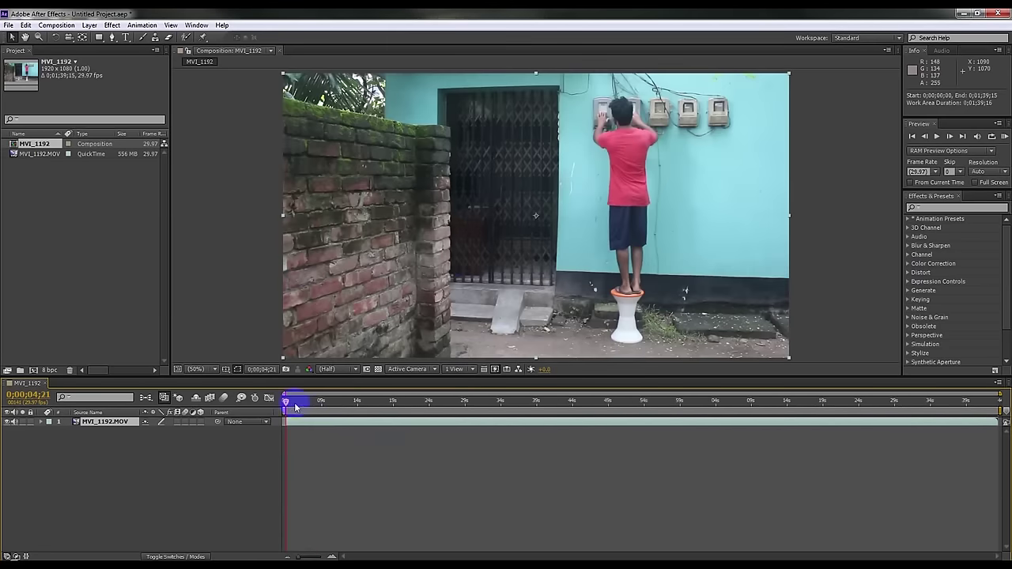
{"action": "left_click_drag", "start_coordinate": [286, 404], "coordinate": [367, 411]}
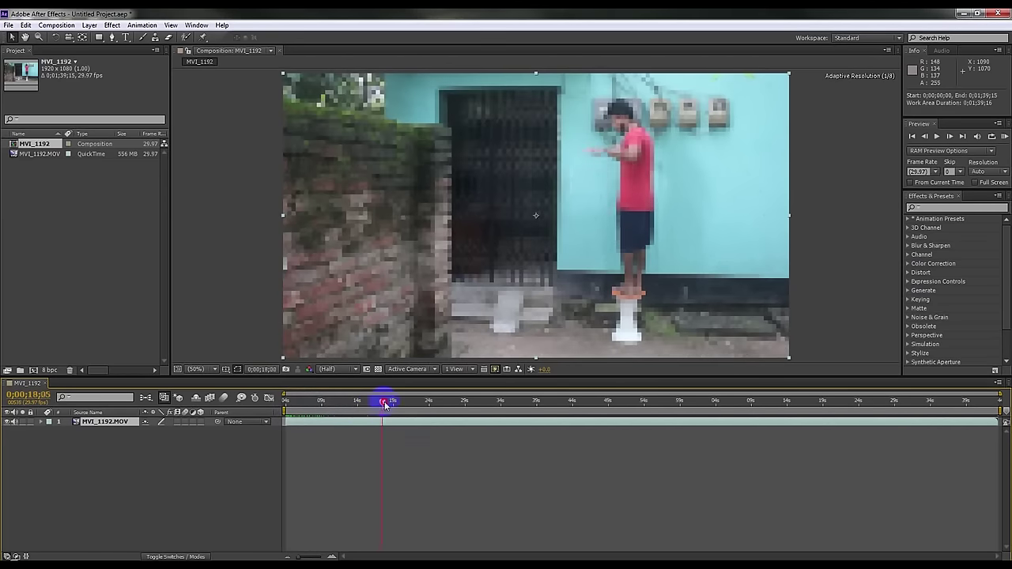
Step: Split the MVI_1192.MOV layer at 0;00;21;03 into two layers
{"action": "left_click_drag", "start_coordinate": [374, 405], "coordinate": [402, 405]}
{"action": "left_click", "coordinate": [404, 425]}
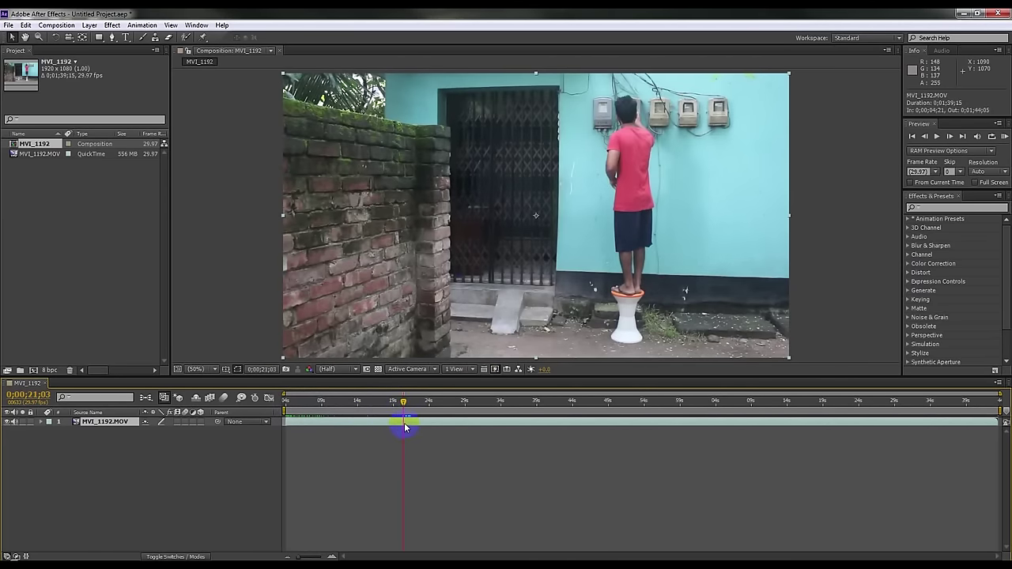
{"action": "key", "text": "ctrl+shift+d"}
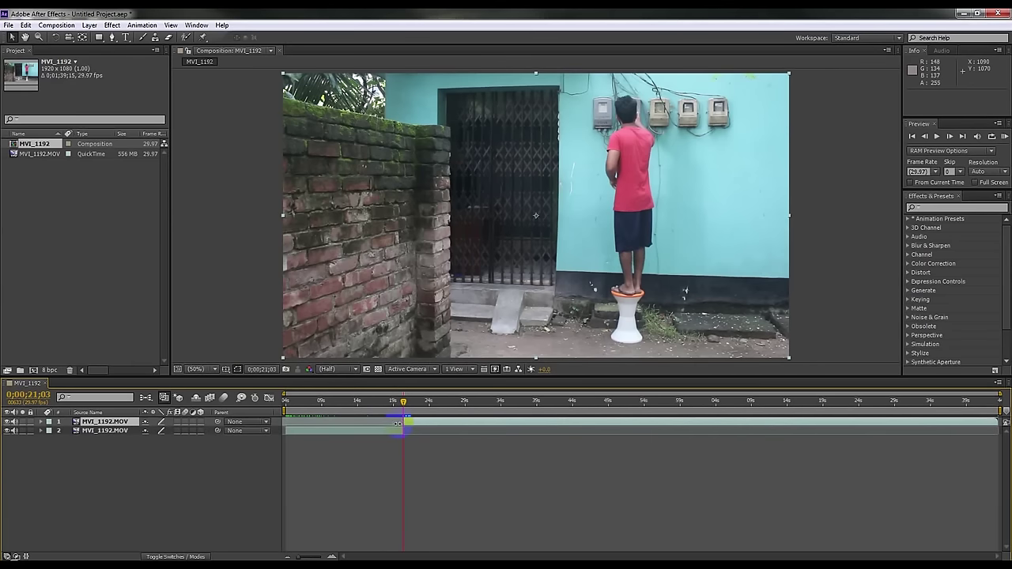
{"action": "left_click_drag", "start_coordinate": [398, 409], "coordinate": [351, 405]}
{"action": "left_click", "coordinate": [124, 433]}
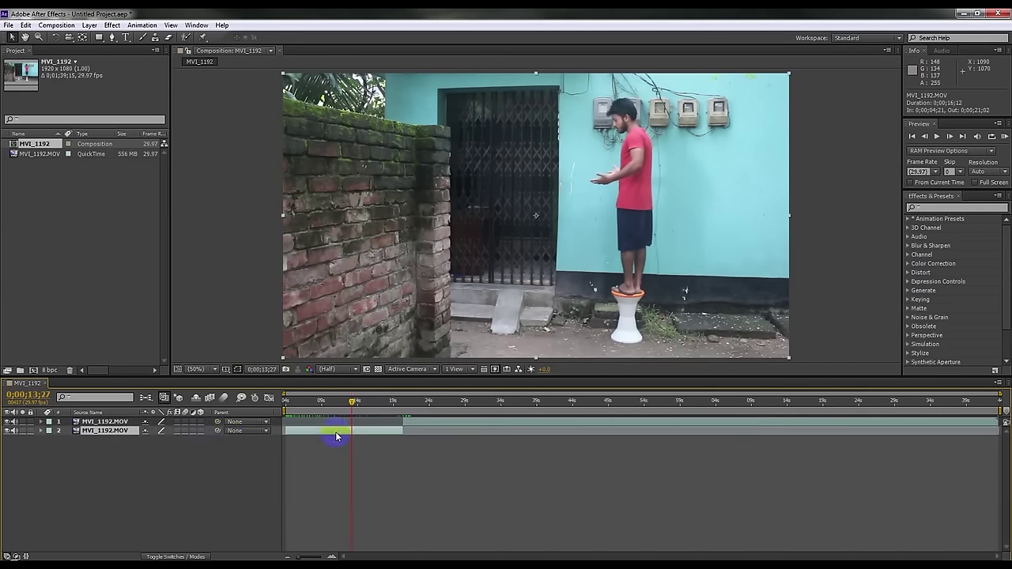
Step: Rename the earlier split layer to 'First' and move it to the top of the stack
{"action": "right_click", "coordinate": [105, 434]}
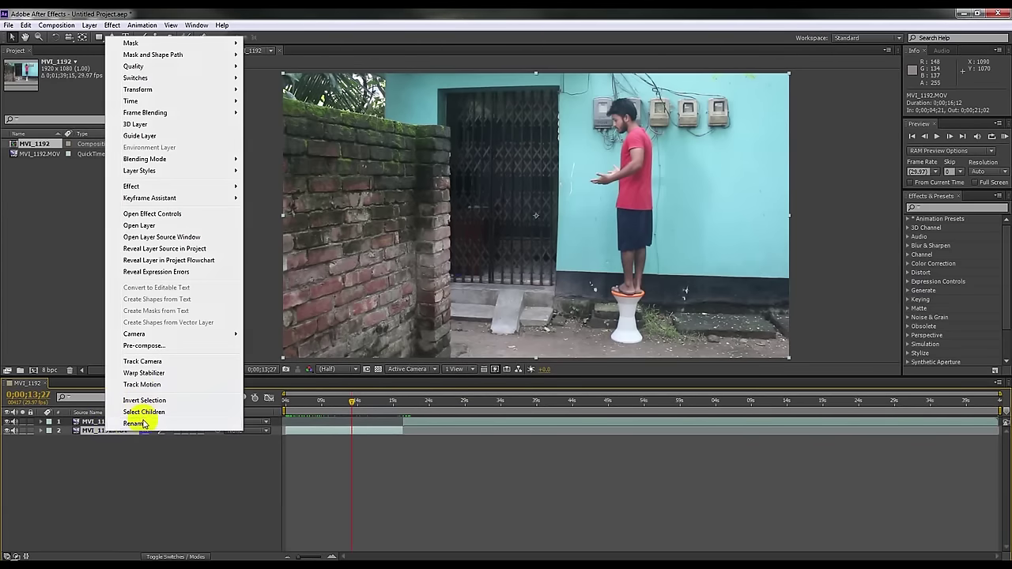
{"action": "left_click", "coordinate": [135, 424]}
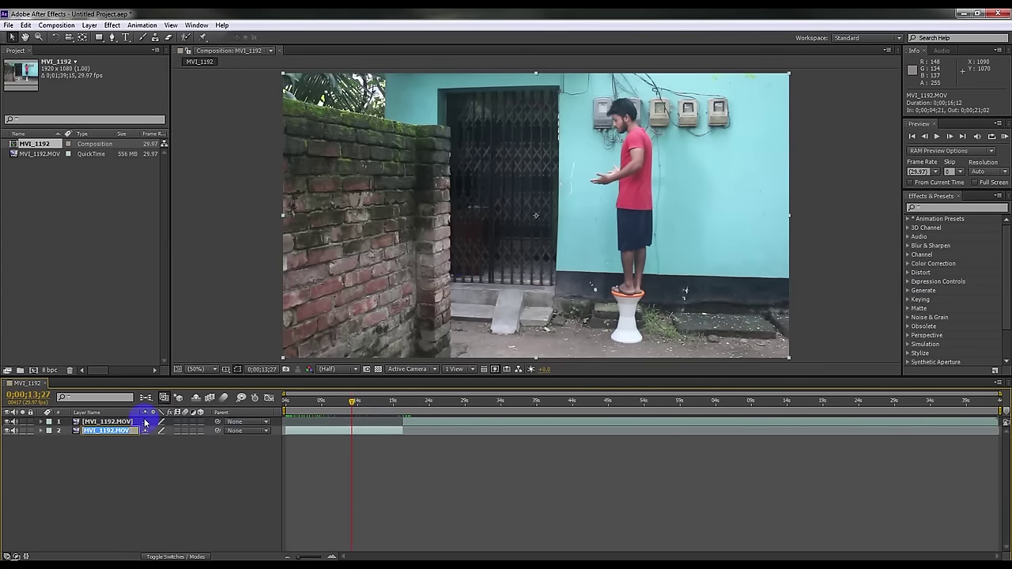
{"action": "type", "text": "Firsty"}
{"action": "left_click", "coordinate": [129, 445]}
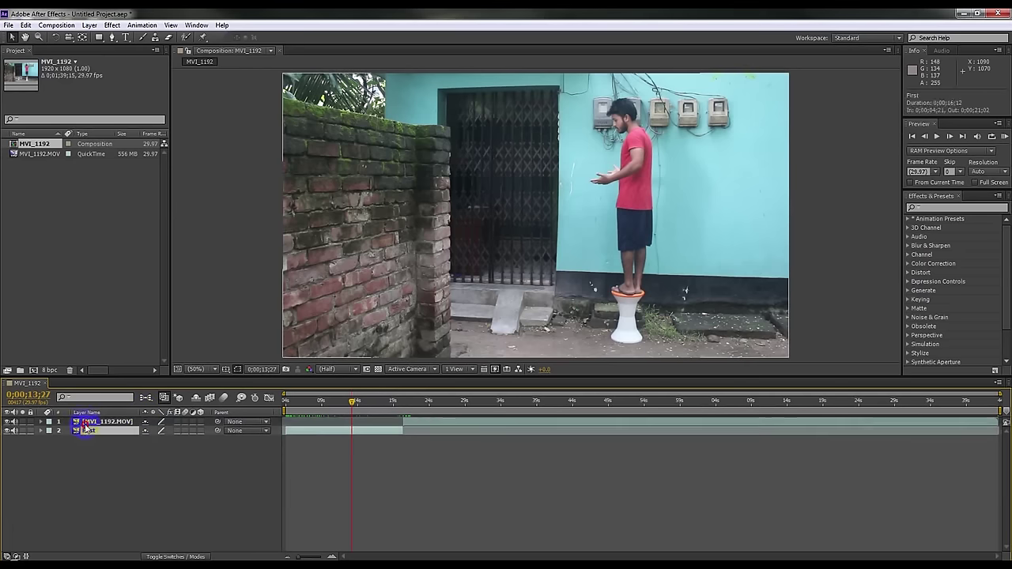
{"action": "left_click_drag", "start_coordinate": [81, 431], "coordinate": [82, 413]}
{"action": "left_click", "coordinate": [418, 430]}
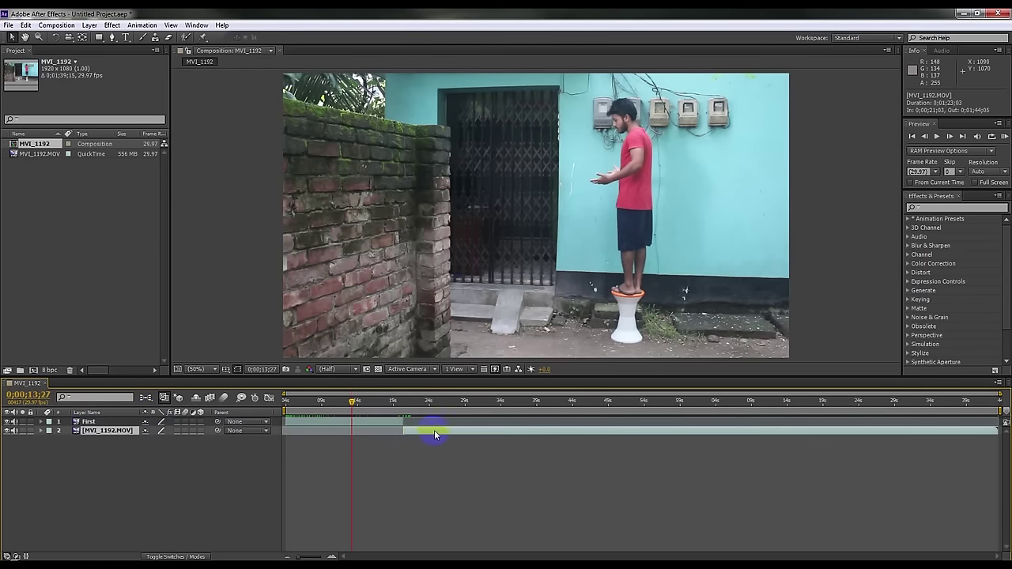
Step: Hide the First layer, slide the MVI_1192.MOV clip earlier, and review the footage
{"action": "left_click_drag", "start_coordinate": [422, 436], "coordinate": [389, 440]}
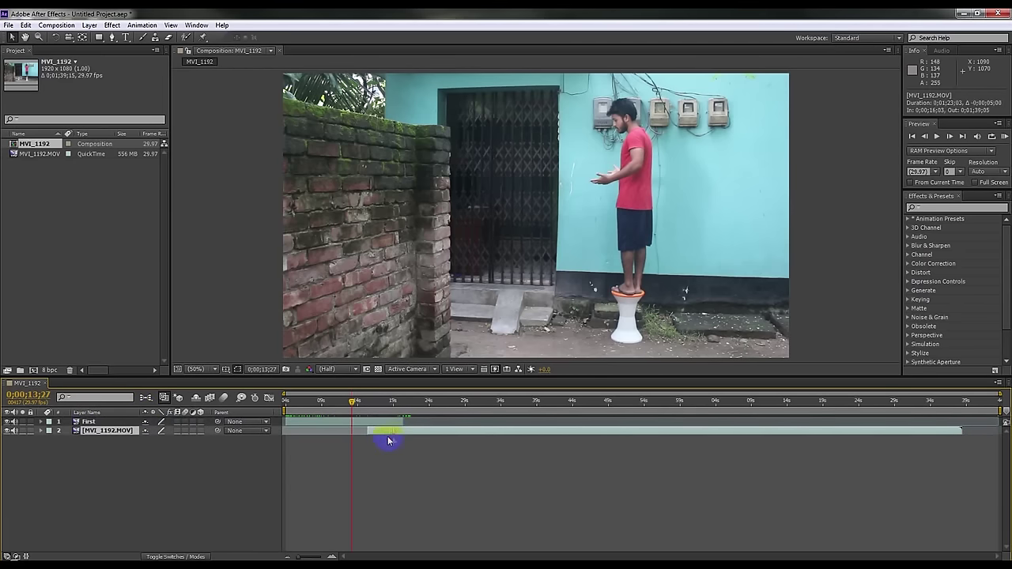
{"action": "left_click", "coordinate": [8, 422]}
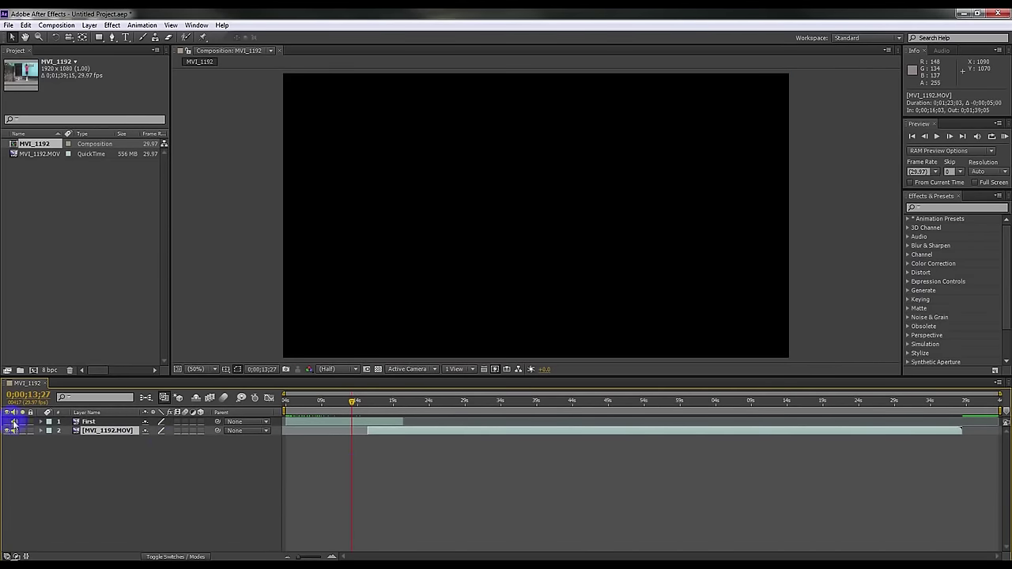
{"action": "left_click_drag", "start_coordinate": [399, 439], "coordinate": [325, 432]}
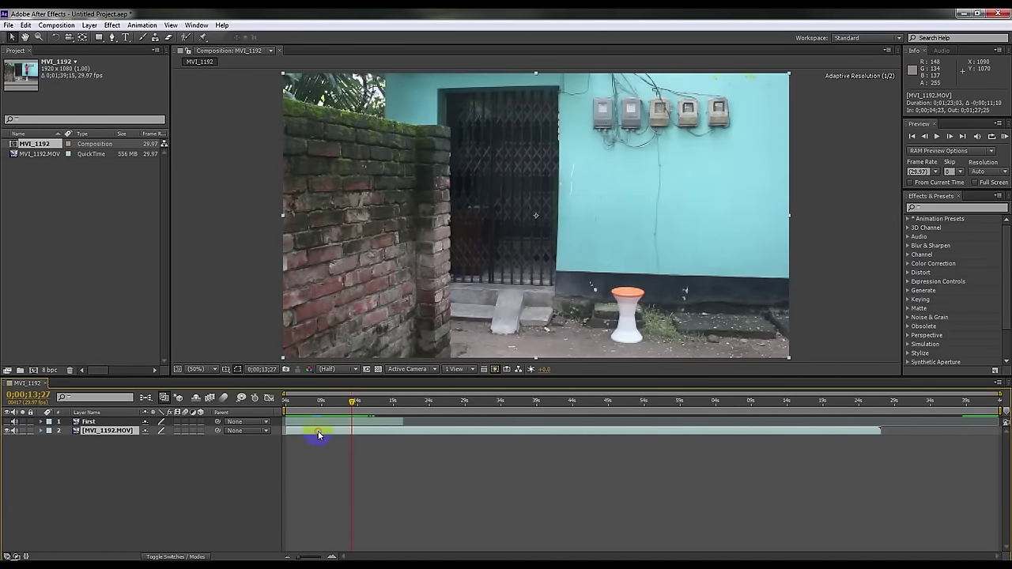
{"action": "left_click_drag", "start_coordinate": [293, 407], "coordinate": [638, 408]}
{"action": "left_click", "coordinate": [299, 448]}
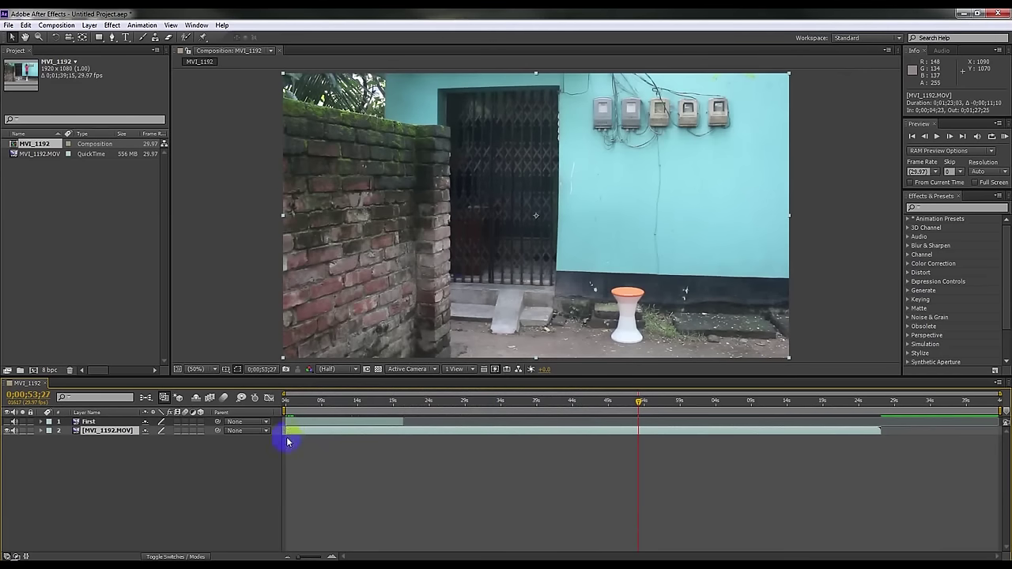
Step: Delete the clip's earlier split half, realign the rest, and trim its end to 0;00;22;02
{"action": "key", "text": "ctrl+shift+d"}
{"action": "left_click", "coordinate": [519, 441]}
{"action": "key", "text": "Delete"}
{"action": "left_click_drag", "start_coordinate": [650, 436], "coordinate": [308, 448]}
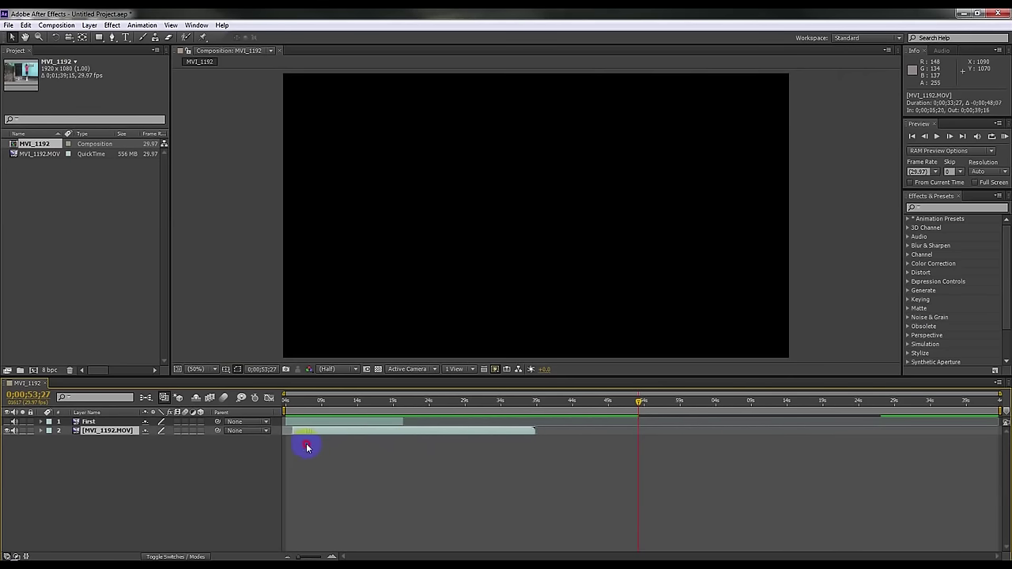
{"action": "left_click", "coordinate": [286, 401]}
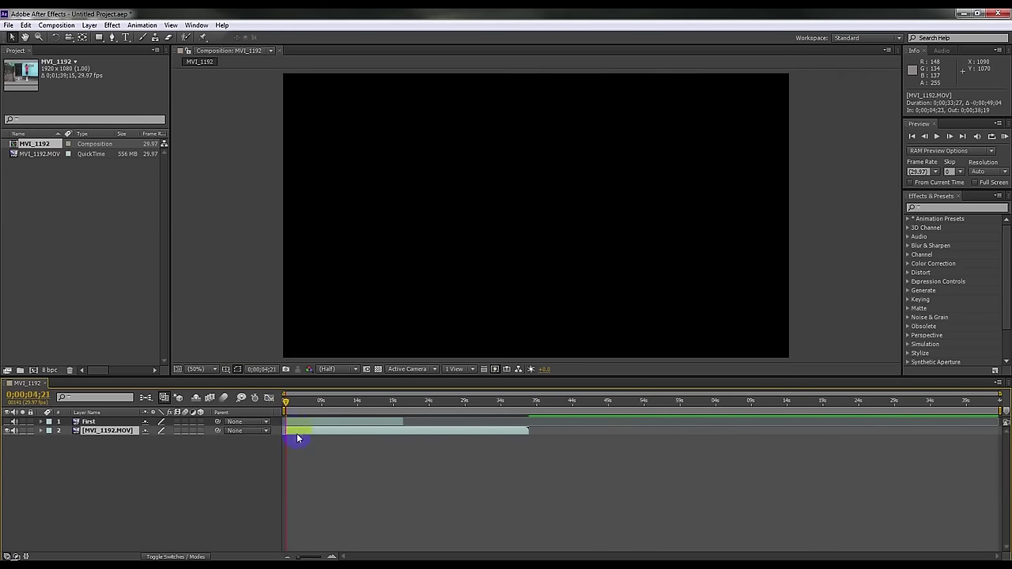
{"action": "mouse_move", "coordinate": [295, 432]}
{"action": "left_mouse_down"}
{"action": "mouse_move", "coordinate": [309, 404]}
{"action": "mouse_move", "coordinate": [362, 409]}
{"action": "left_mouse_up"}
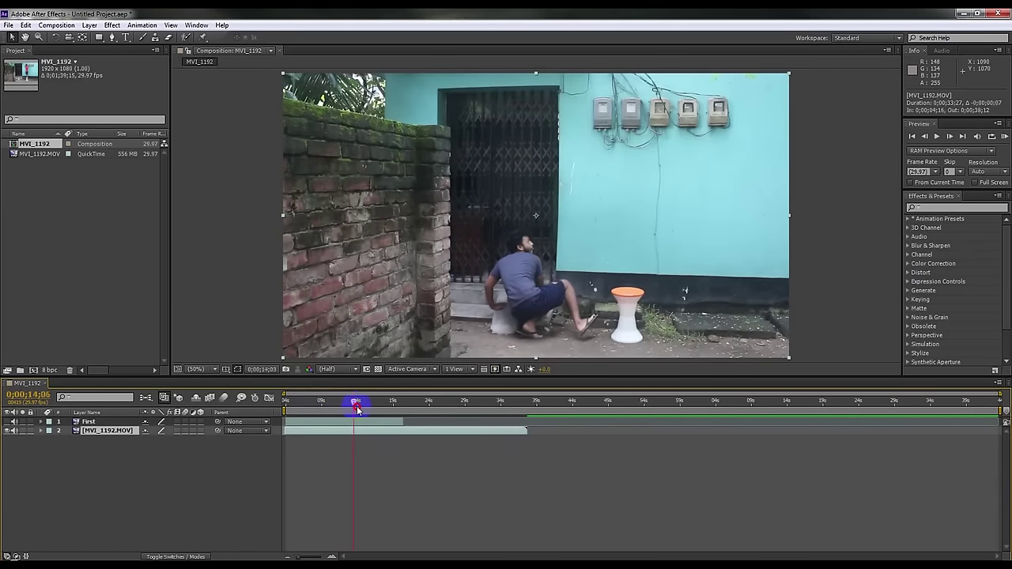
{"action": "left_click_drag", "start_coordinate": [362, 410], "coordinate": [387, 408]}
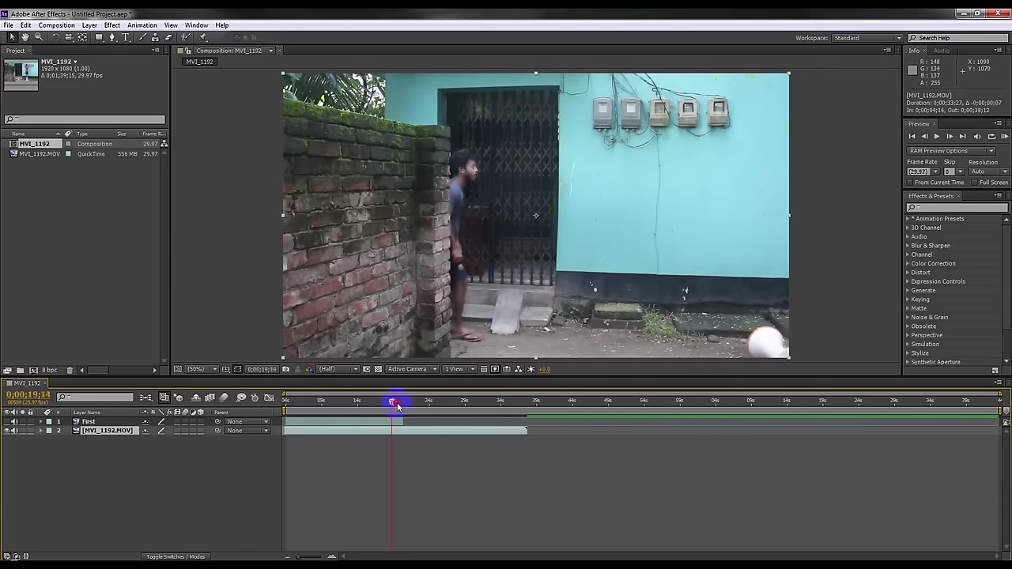
{"action": "left_click_drag", "start_coordinate": [387, 408], "coordinate": [414, 403]}
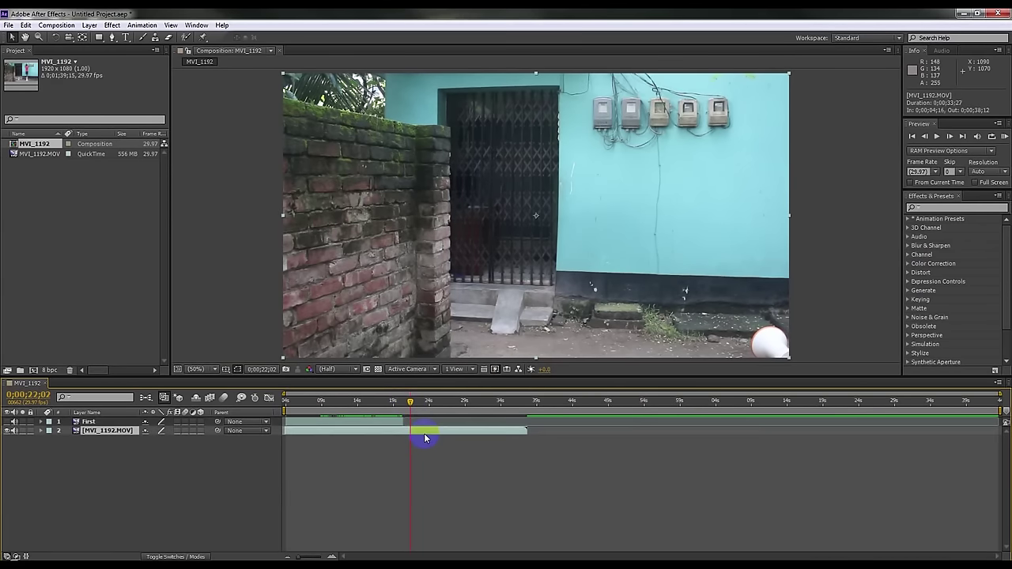
{"action": "key", "text": "alt+bracketright"}
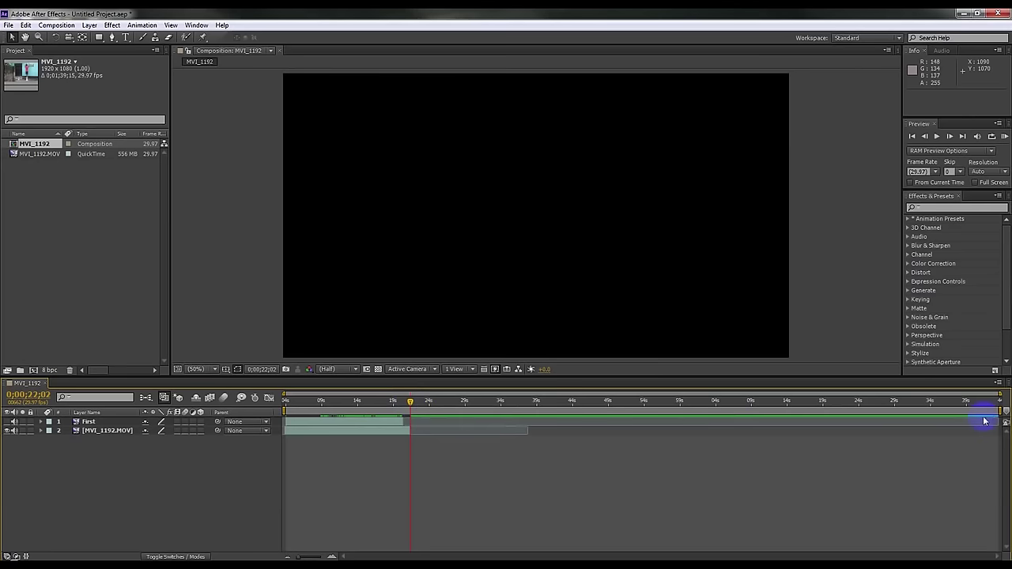
Step: Trim the composition to a work area ending near 22 seconds (0;00;17;08) and unhide First
{"action": "left_click_drag", "start_coordinate": [1001, 411], "coordinate": [412, 410]}
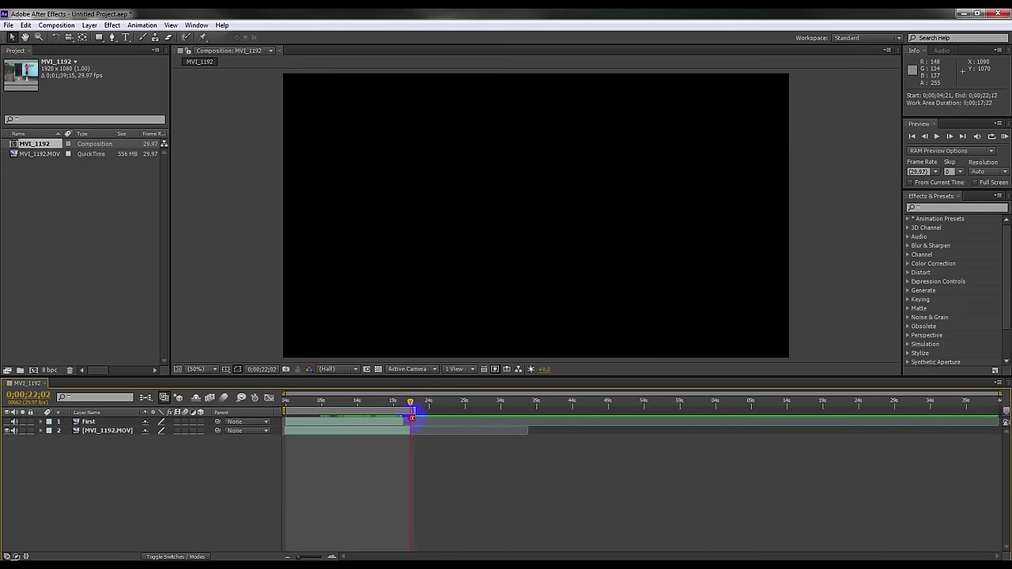
{"action": "right_click", "coordinate": [409, 411]}
{"action": "left_click", "coordinate": [430, 440]}
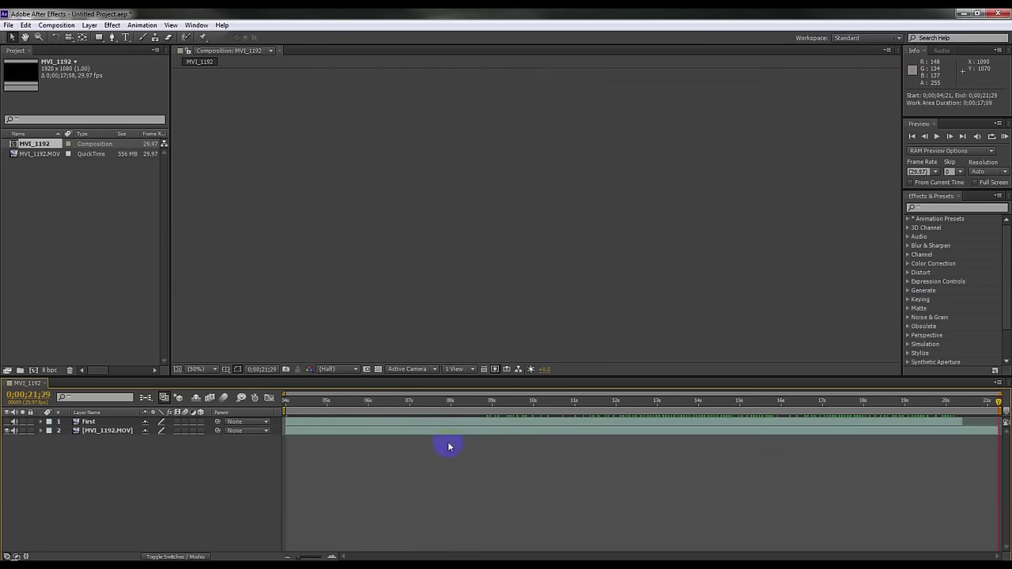
{"action": "left_click_drag", "start_coordinate": [638, 407], "coordinate": [279, 408]}
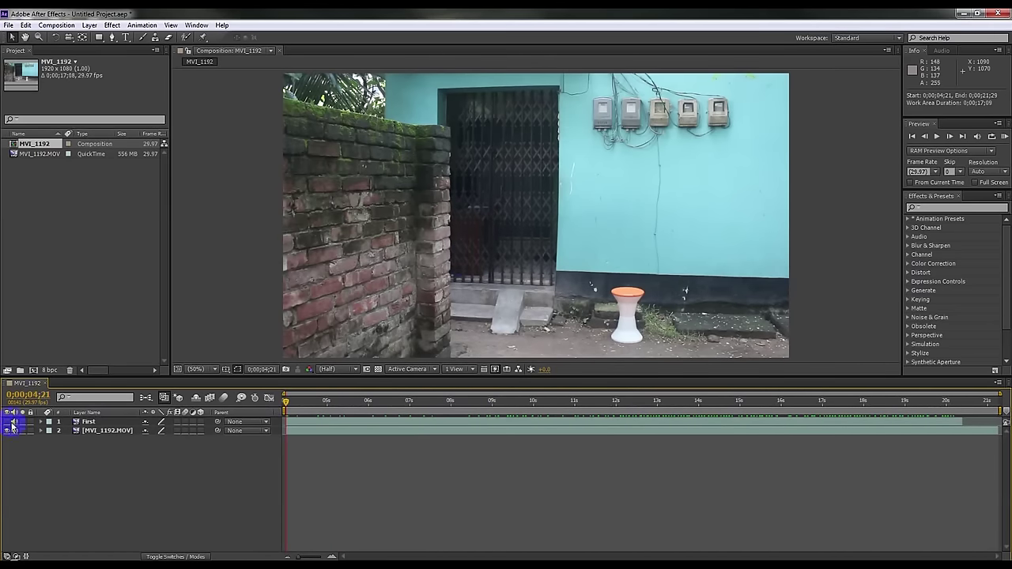
{"action": "left_click", "coordinate": [8, 422]}
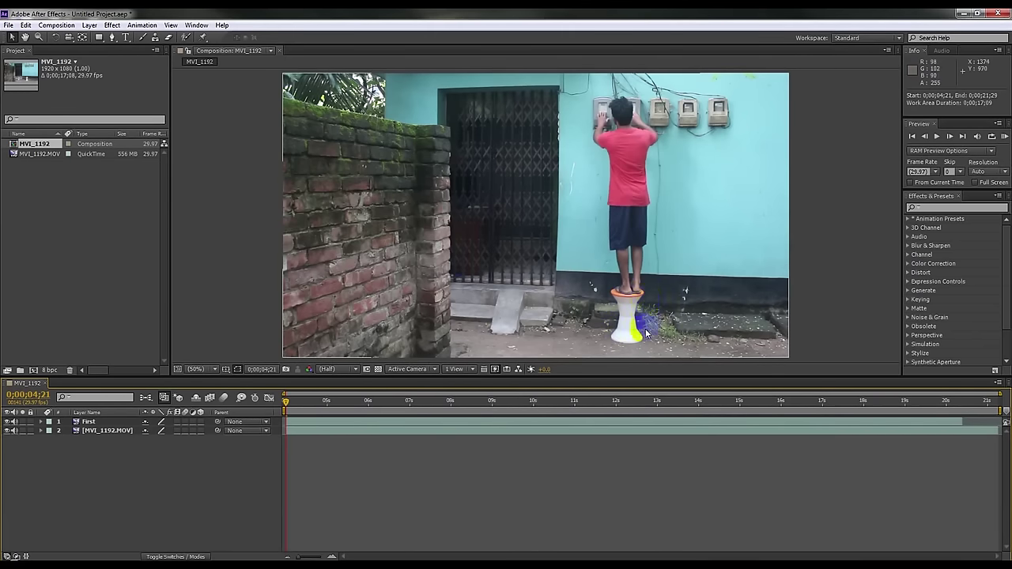
Step: Rename the lower MVI_1192.MOV layer to '2Nd', beneath the First layer
{"action": "right_click", "coordinate": [101, 433]}
{"action": "left_click", "coordinate": [127, 425]}
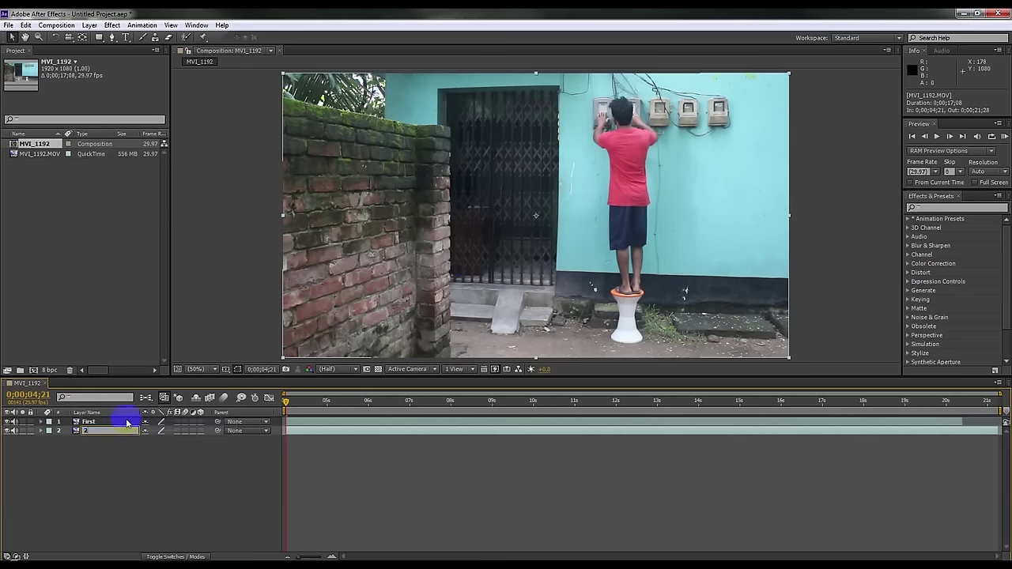
{"action": "type", "text": "nd"}
{"action": "key", "text": "Return"}
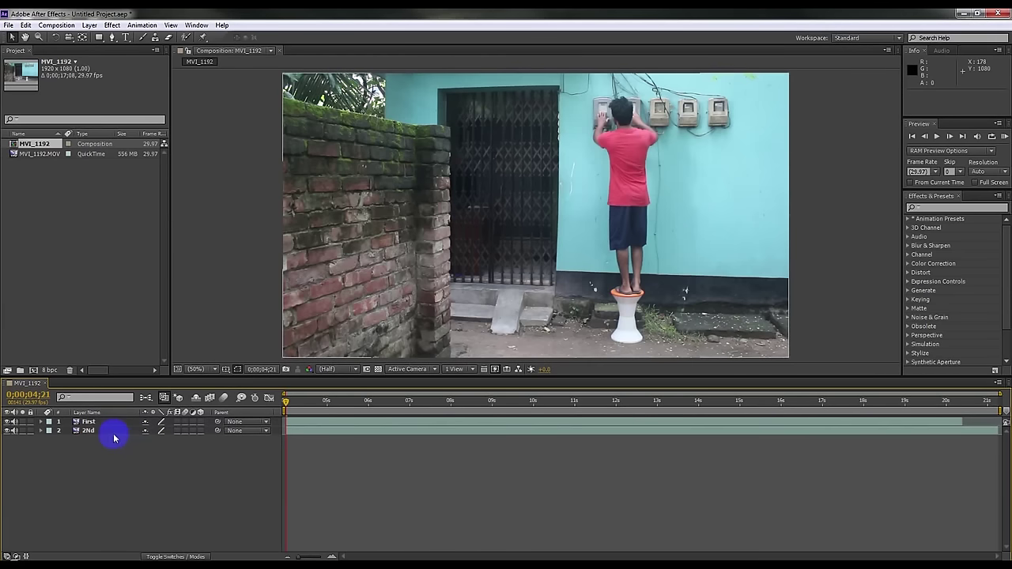
{"action": "left_click", "coordinate": [100, 423]}
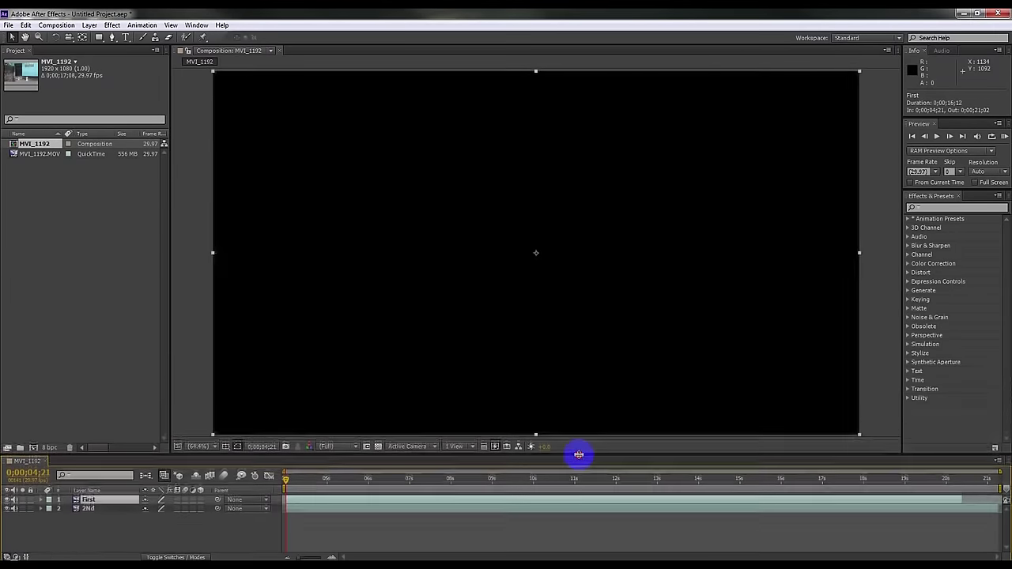
Step: Enlarge the viewer, zoom to 200% on the stool, and switch to the Pen tool
{"action": "left_click_drag", "start_coordinate": [580, 391], "coordinate": [579, 454]}
{"action": "scroll", "coordinate": [661, 407], "scroll_direction": "up", "scroll_amount": 5}
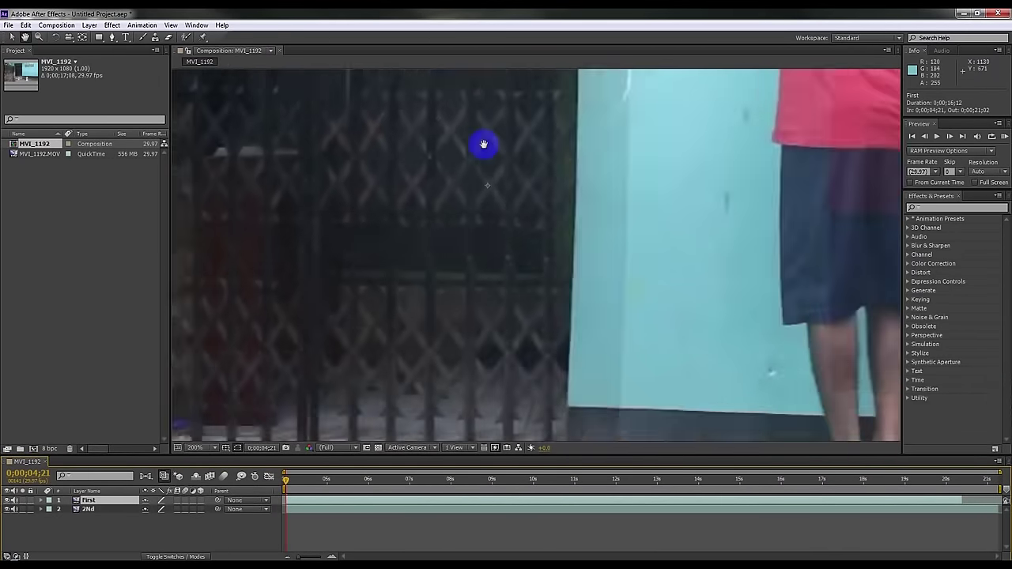
{"action": "scroll", "coordinate": [609, 266], "scroll_direction": "down", "scroll_amount": 3}
{"action": "left_click_drag", "start_coordinate": [577, 203], "coordinate": [574, 221]}
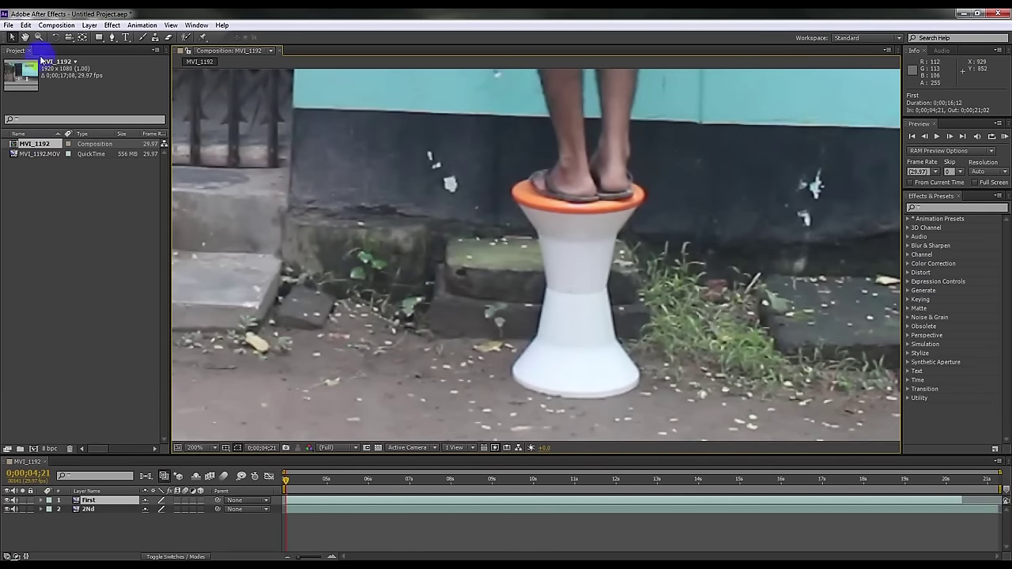
{"action": "left_click", "coordinate": [112, 38]}
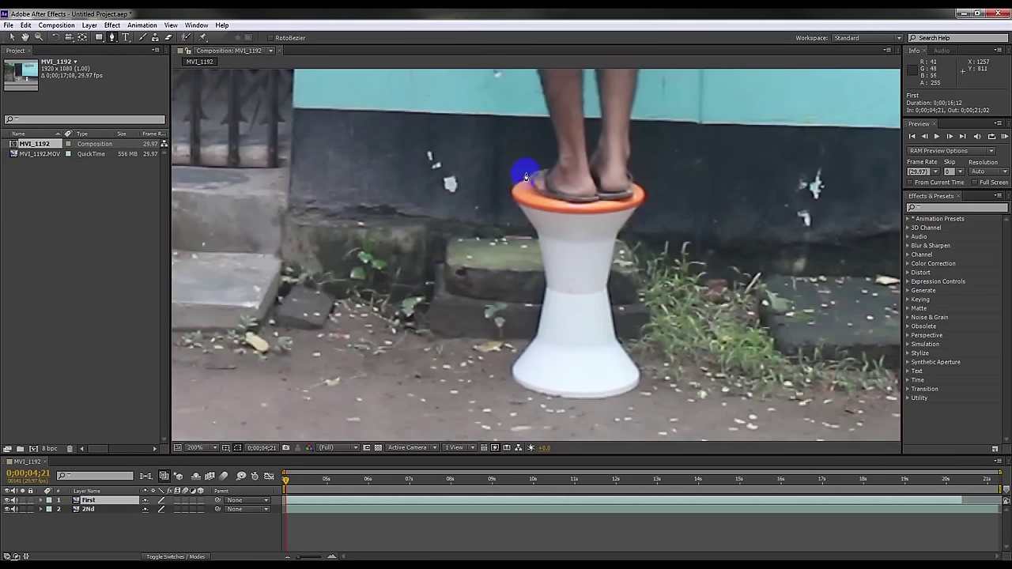
{"action": "key", "text": "comma"}
{"action": "key", "text": "comma"}
{"action": "key", "text": "comma"}
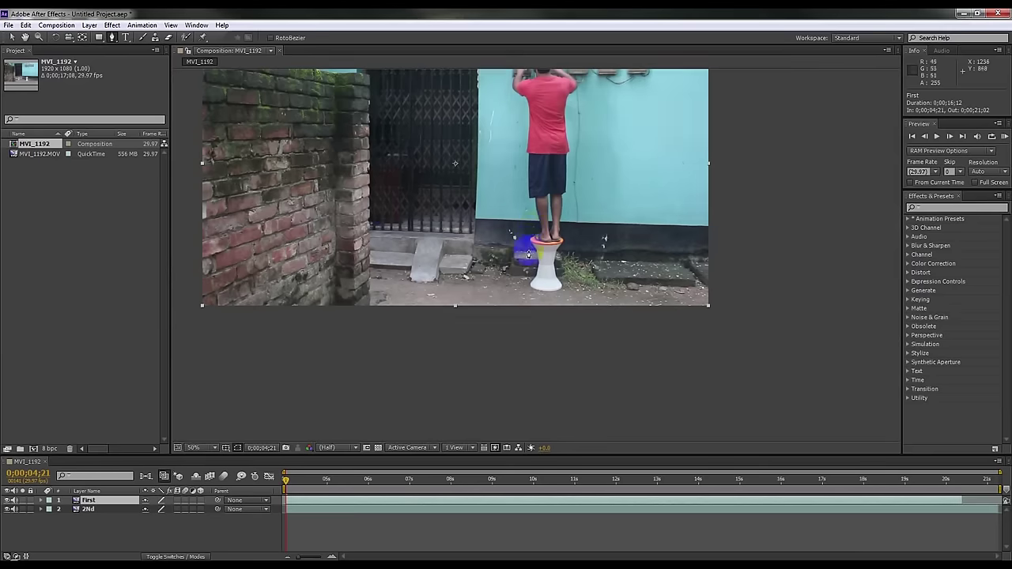
Step: Zoom to 400% on the feet and draw curved mask points along the stool top
{"action": "left_click_drag", "start_coordinate": [530, 229], "coordinate": [608, 300]}
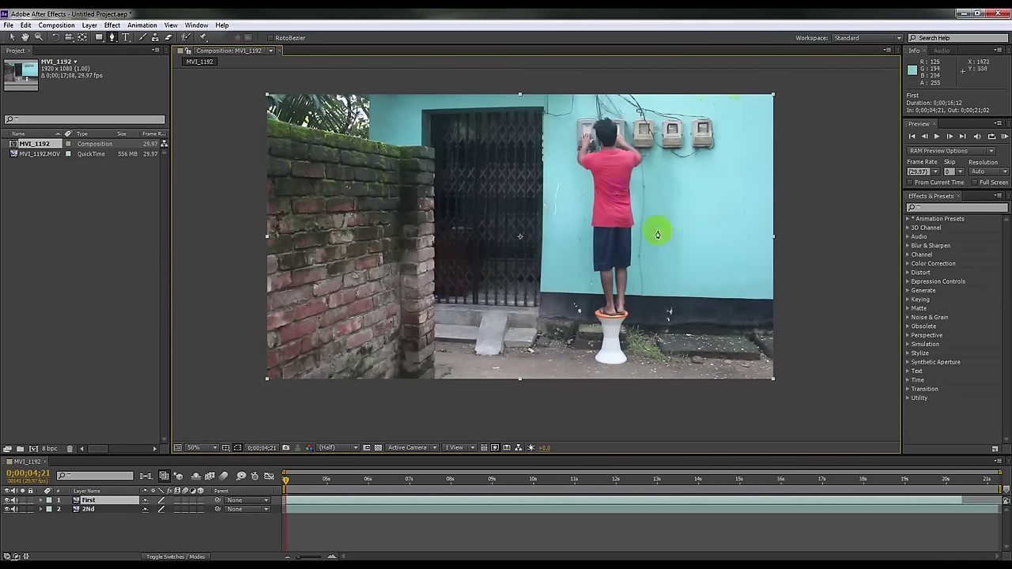
{"action": "scroll", "coordinate": [639, 357], "scroll_direction": "up", "scroll_amount": 3}
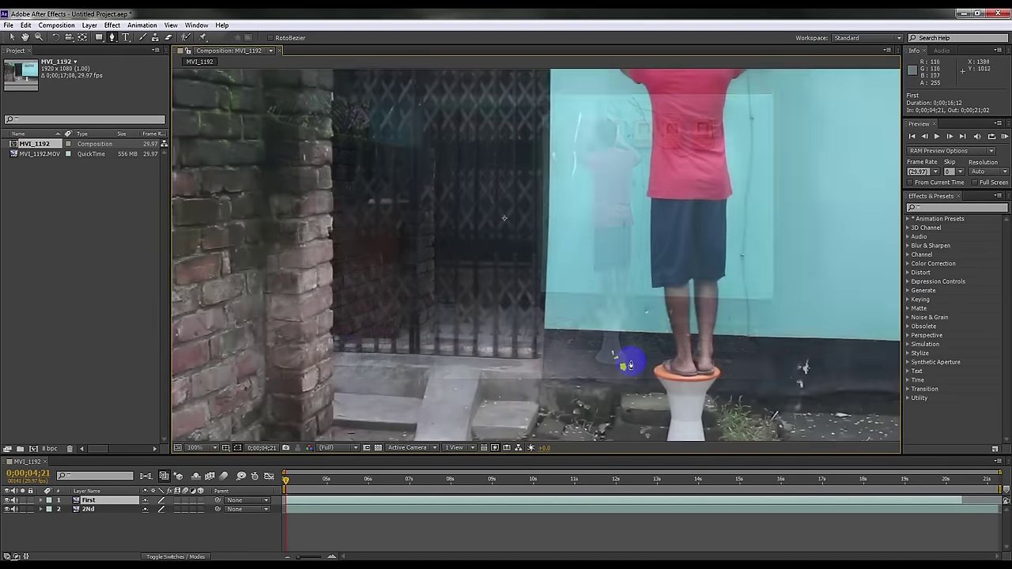
{"action": "scroll", "coordinate": [722, 358], "scroll_direction": "up", "scroll_amount": 3}
{"action": "left_click_drag", "start_coordinate": [723, 358], "coordinate": [405, 260]}
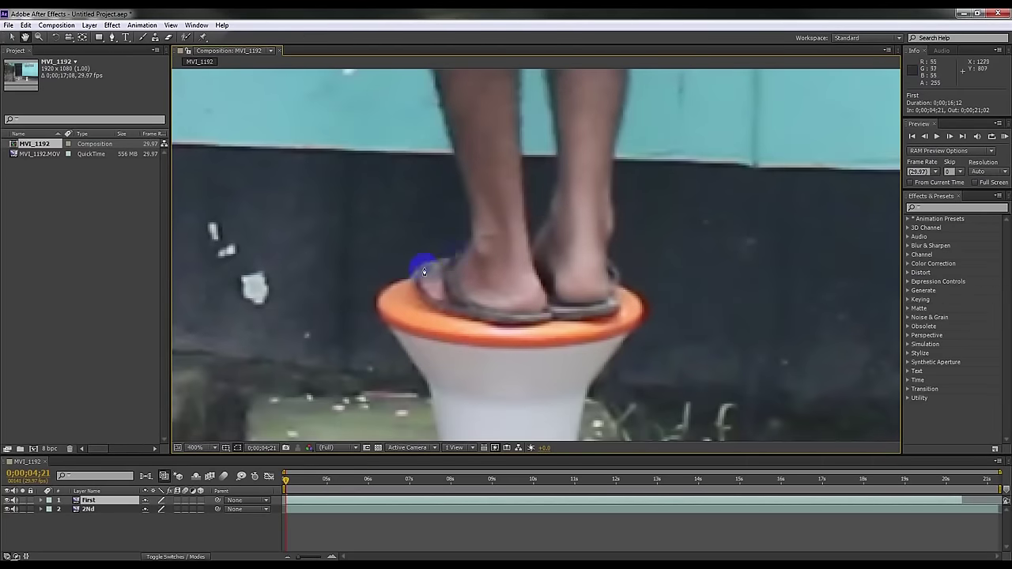
{"action": "left_click", "coordinate": [405, 258]}
{"action": "mouse_move", "coordinate": [442, 311]}
{"action": "left_mouse_down"}
{"action": "mouse_move", "coordinate": [511, 324]}
{"action": "mouse_move", "coordinate": [566, 316]}
{"action": "left_mouse_up"}
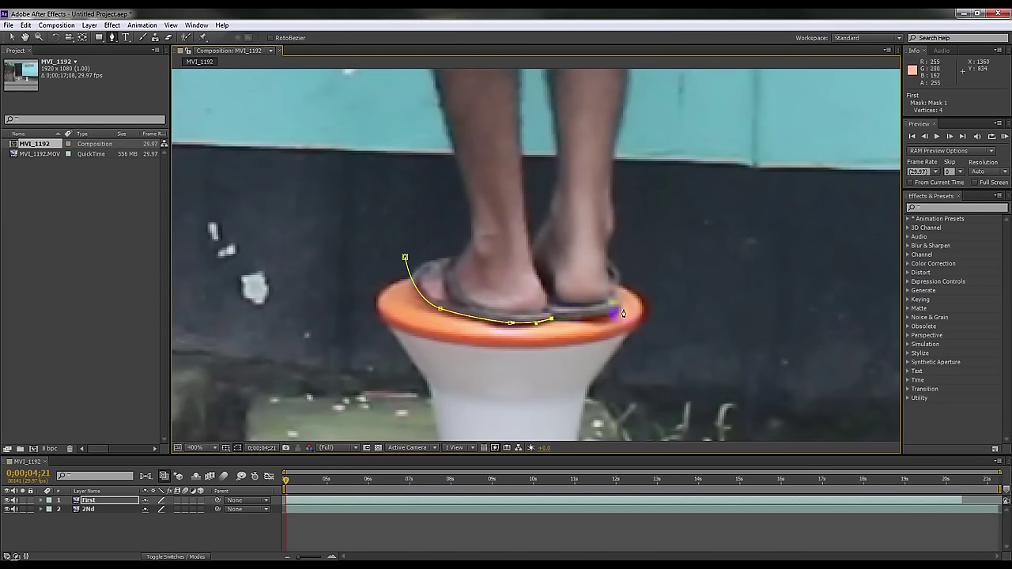
{"action": "left_click_drag", "start_coordinate": [619, 305], "coordinate": [626, 288]}
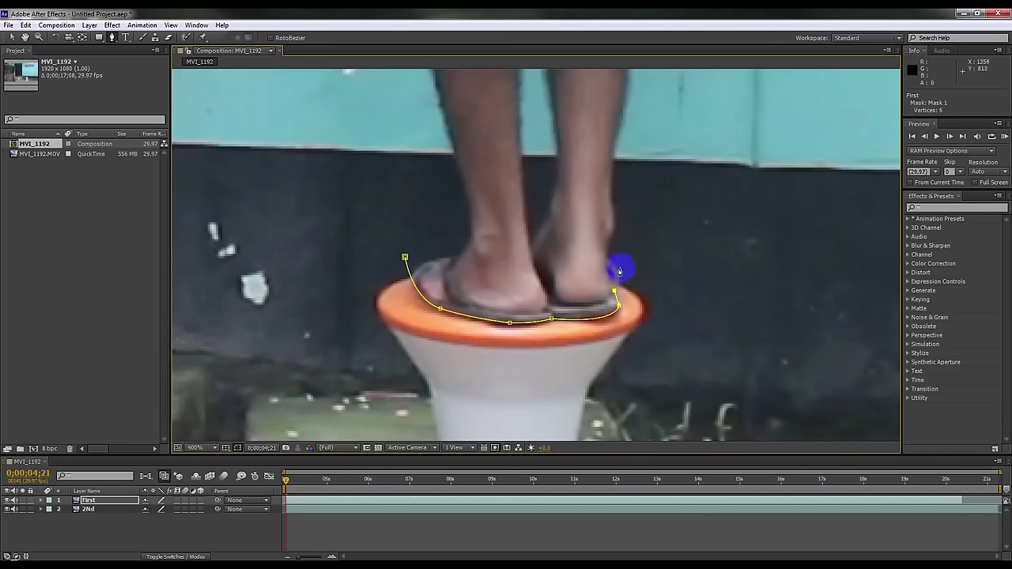
{"action": "left_click_drag", "start_coordinate": [618, 262], "coordinate": [649, 246]}
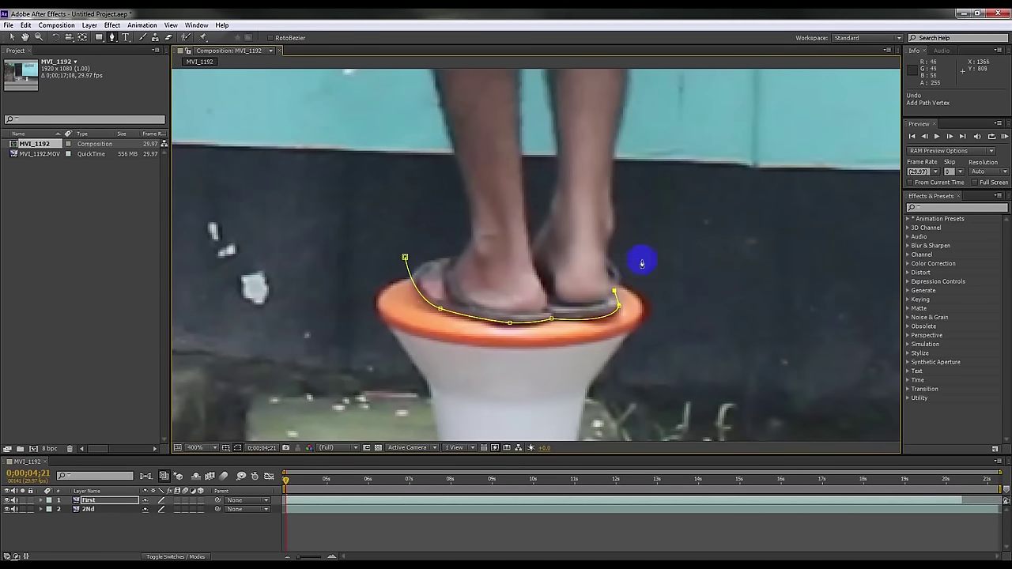
{"action": "key", "text": "comma"}
{"action": "key", "text": "comma"}
{"action": "key", "text": "comma"}
{"action": "key", "text": "comma"}
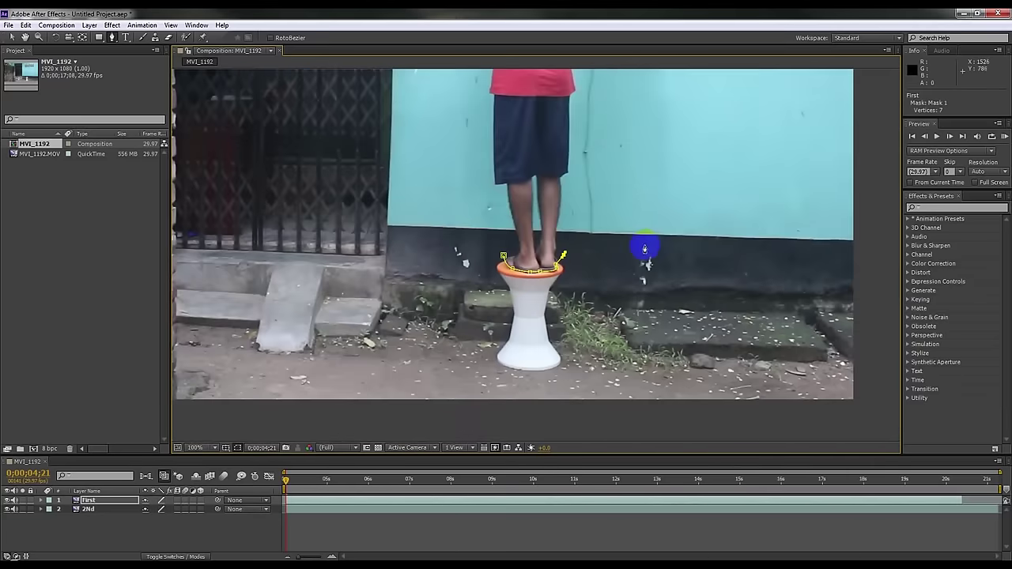
{"action": "key", "text": "comma"}
{"action": "key", "text": "comma"}
Step: Add mask points up and around the man and close the 23-vertex path
{"action": "left_click", "coordinate": [600, 276]}
{"action": "left_click", "coordinate": [601, 190]}
{"action": "left_click", "coordinate": [585, 136]}
{"action": "left_click", "coordinate": [560, 129]}
{"action": "left_click", "coordinate": [522, 130]}
{"action": "left_click", "coordinate": [498, 139]}
{"action": "left_click", "coordinate": [497, 166]}
{"action": "left_click", "coordinate": [500, 194]}
{"action": "left_click", "coordinate": [502, 221]}
{"action": "left_click", "coordinate": [502, 249]}
{"action": "left_click", "coordinate": [506, 269]}
{"action": "left_click", "coordinate": [512, 289]}
{"action": "left_click", "coordinate": [516, 302]}
{"action": "left_click", "coordinate": [539, 348]}
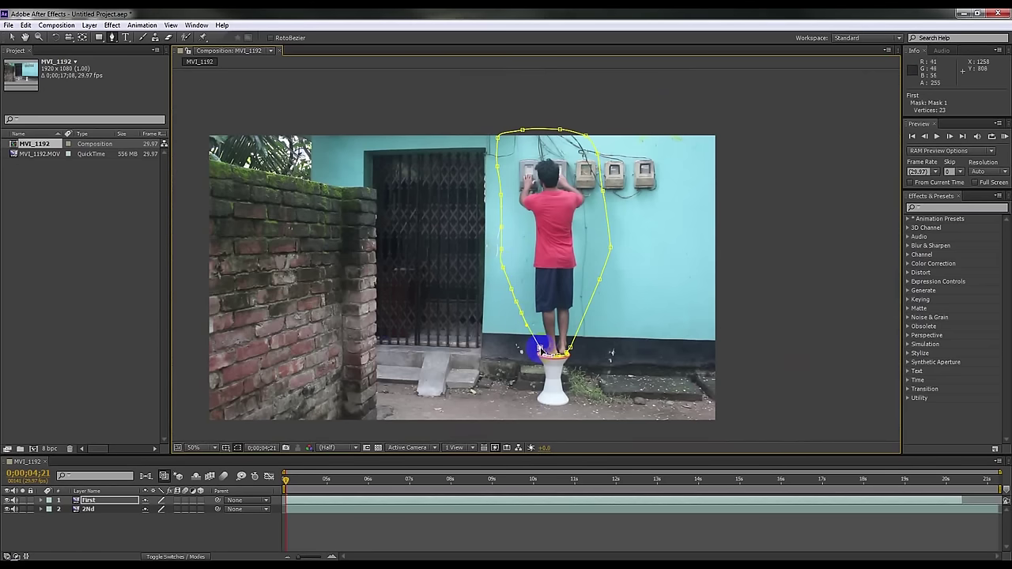
{"action": "left_click", "coordinate": [508, 337]}
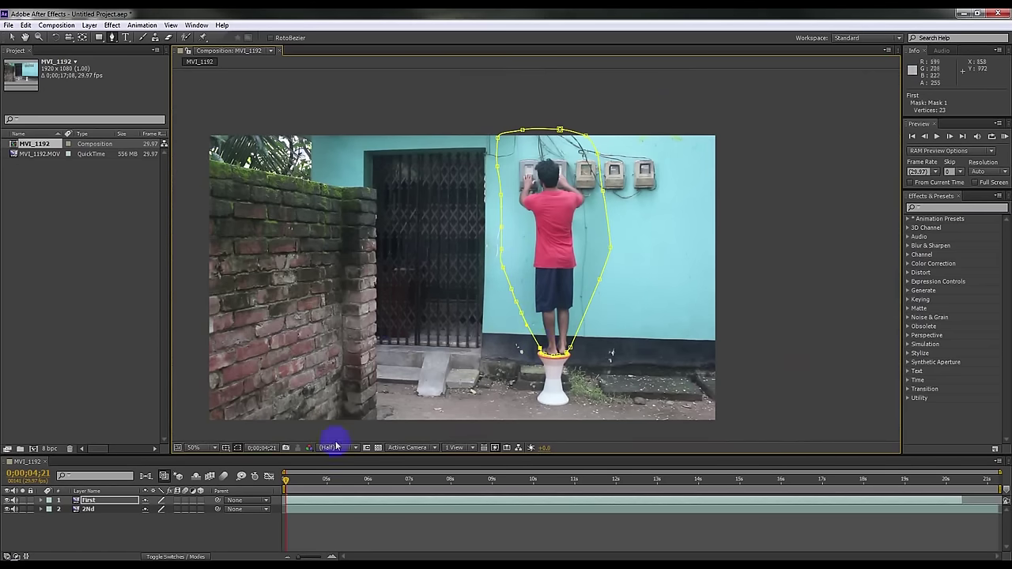
{"action": "left_click_drag", "start_coordinate": [286, 486], "coordinate": [701, 502]}
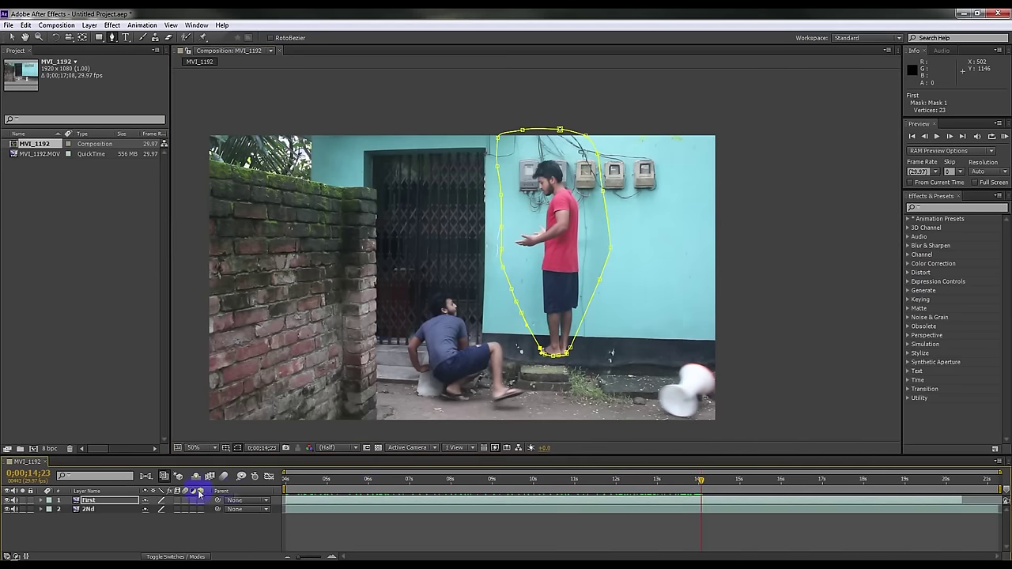
Step: Toggle the mask outline to judge the result where the stool is kicked away
{"action": "left_click", "coordinate": [236, 449]}
{"action": "left_click", "coordinate": [237, 448]}
{"action": "left_click", "coordinate": [236, 448]}
{"action": "scroll", "coordinate": [610, 270], "scroll_direction": "up", "scroll_amount": 2}
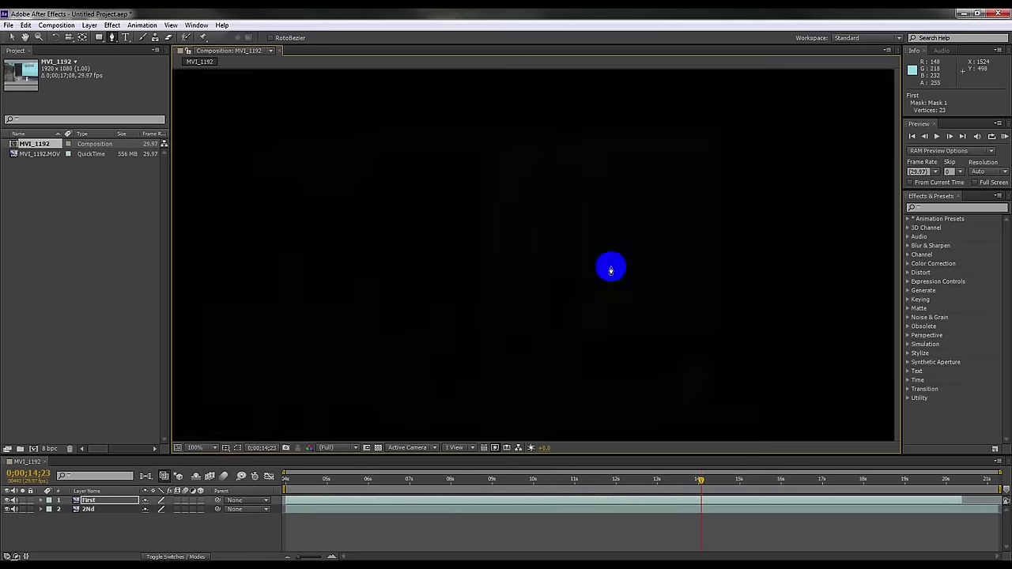
Step: Set Mask 1's feather on the First layer to 51, 51 pixels
{"action": "left_click", "coordinate": [117, 503]}
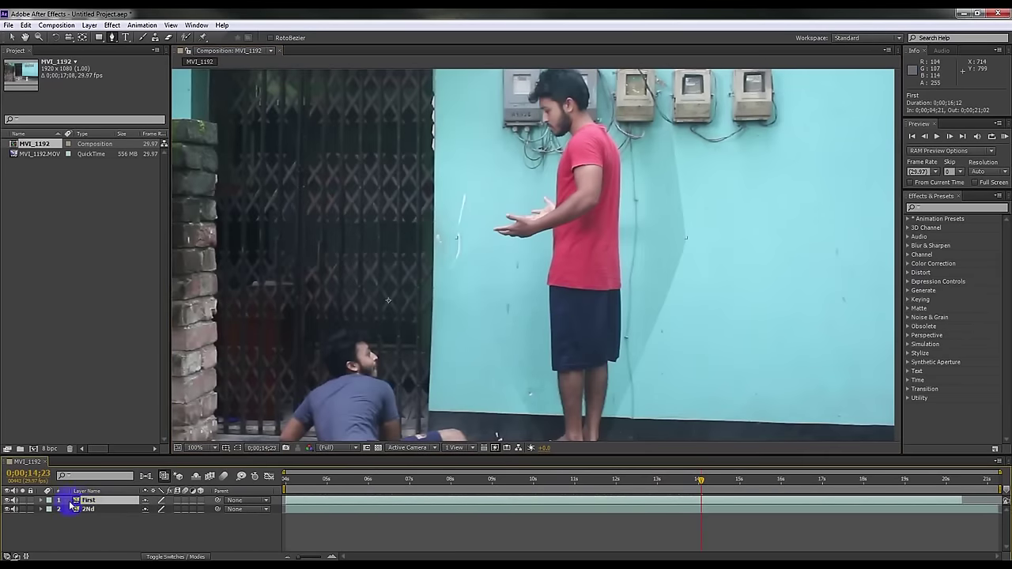
{"action": "left_click", "coordinate": [42, 500]}
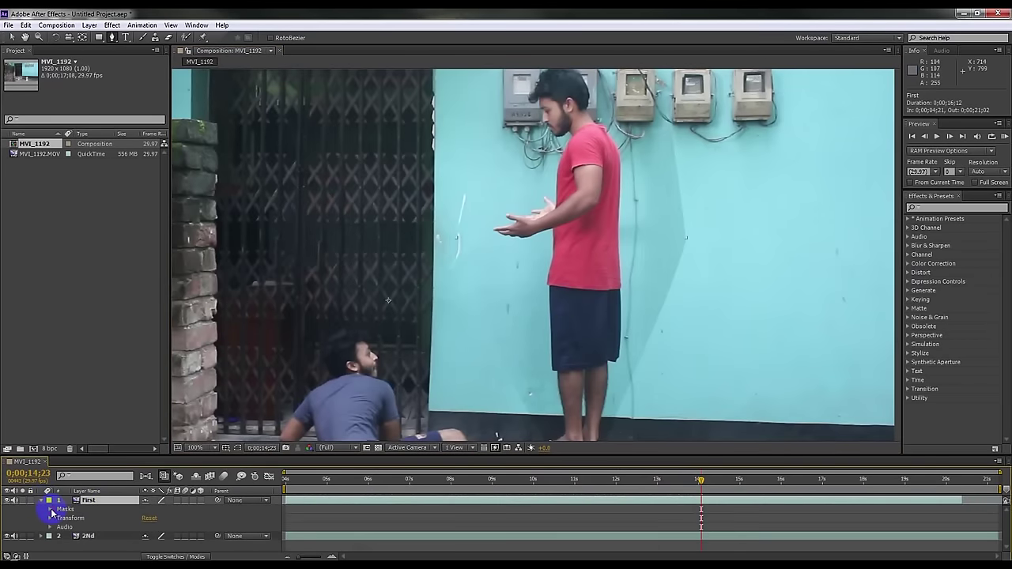
{"action": "left_click", "coordinate": [51, 512]}
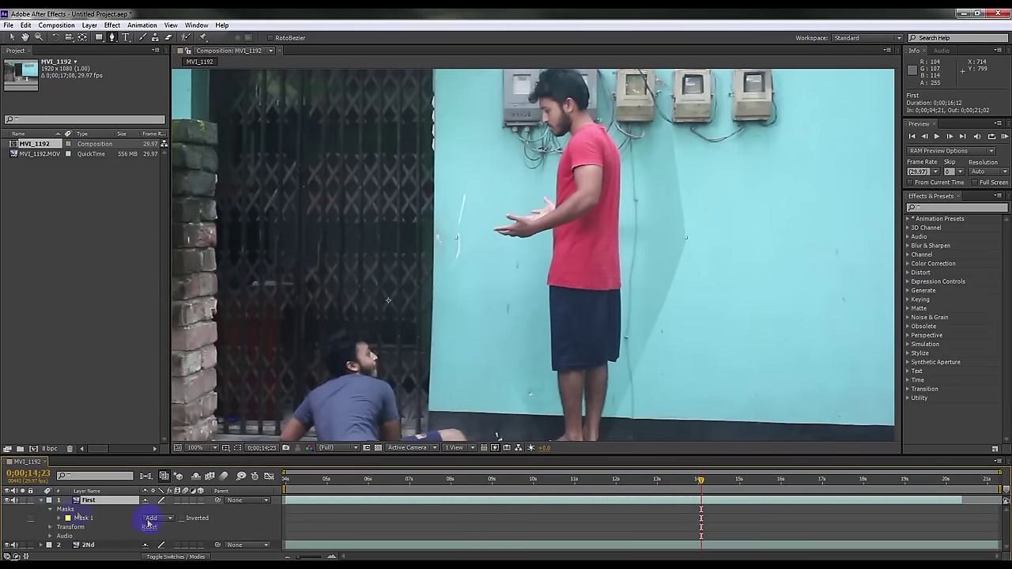
{"action": "left_click", "coordinate": [60, 518]}
{"action": "scroll", "coordinate": [159, 540], "scroll_direction": "down", "scroll_amount": 2}
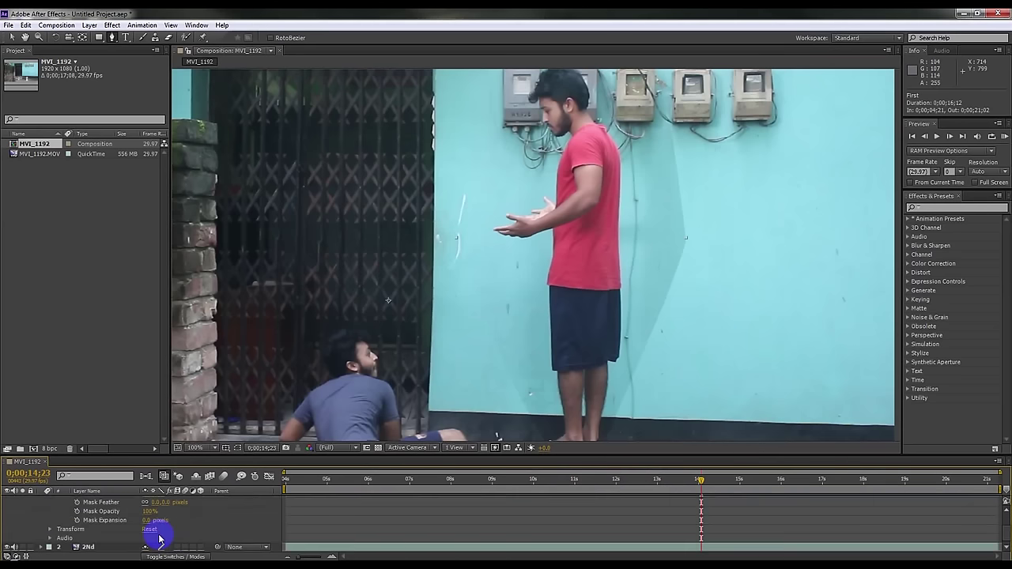
{"action": "scroll", "coordinate": [162, 538], "scroll_direction": "up", "scroll_amount": 2}
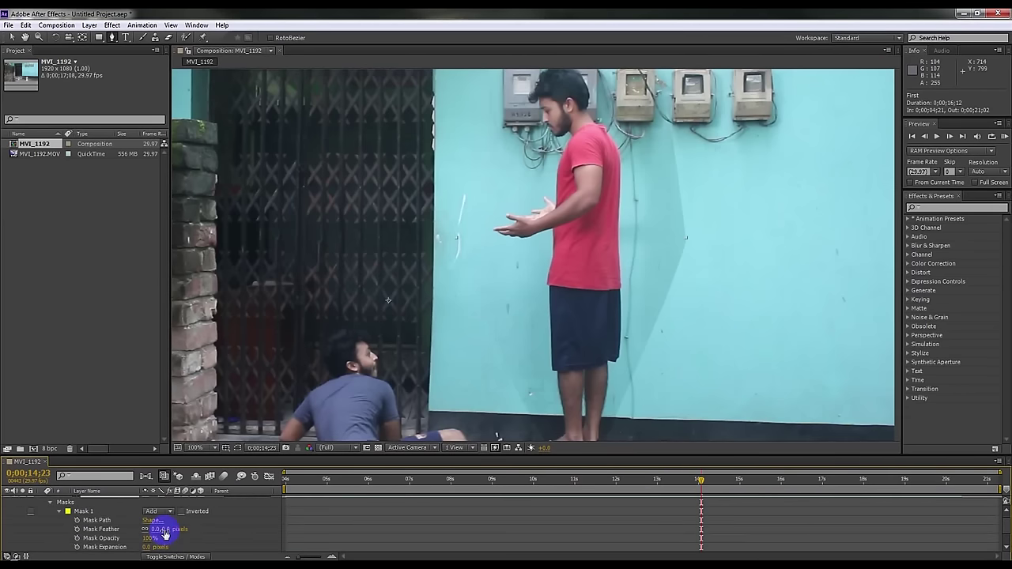
{"action": "left_click_drag", "start_coordinate": [163, 532], "coordinate": [176, 528]}
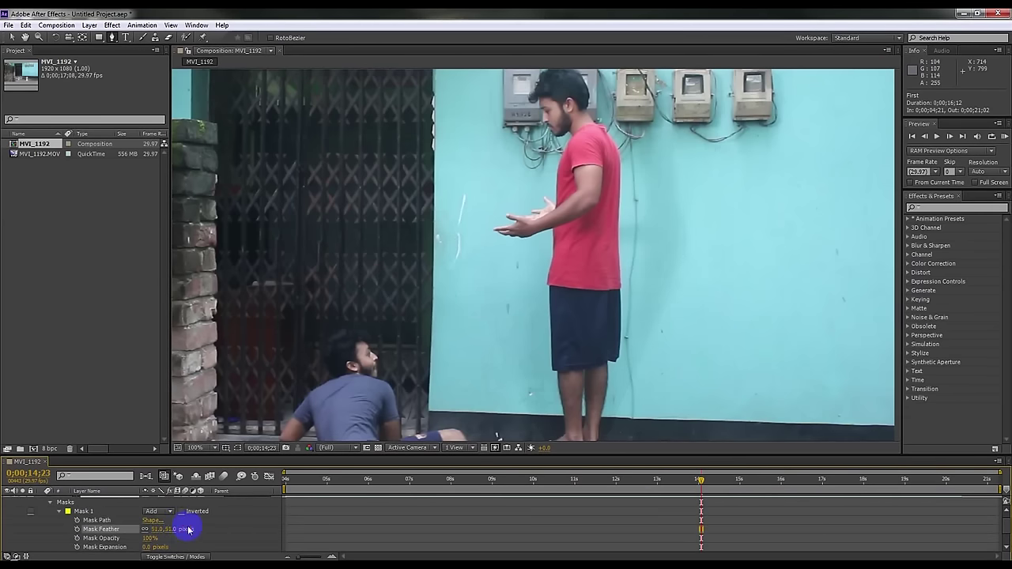
{"action": "left_click", "coordinate": [196, 479]}
{"action": "left_click", "coordinate": [237, 449]}
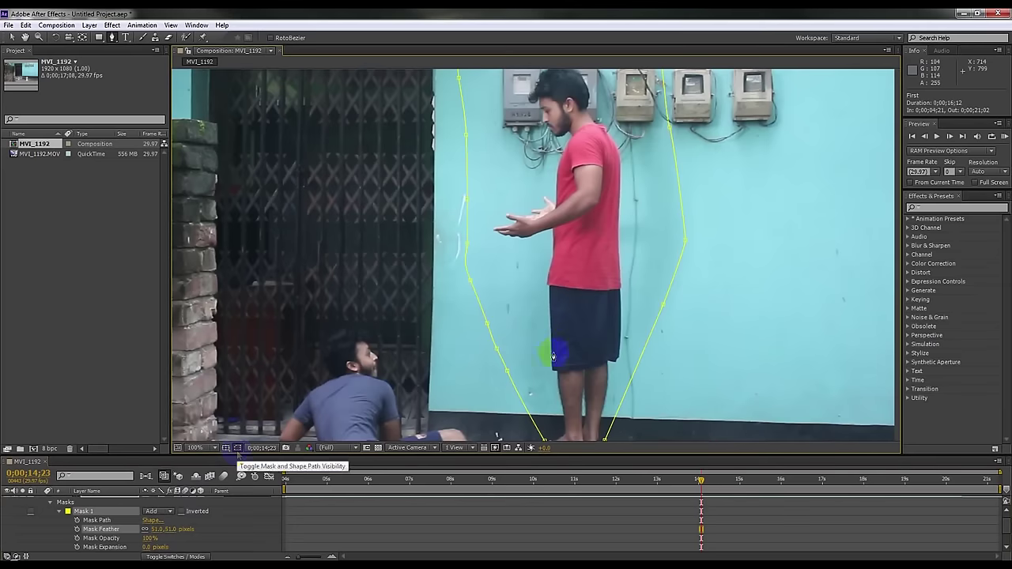
Step: Widen the mask's right side and push its top edge above the frame
{"action": "left_click_drag", "start_coordinate": [689, 243], "coordinate": [764, 237]}
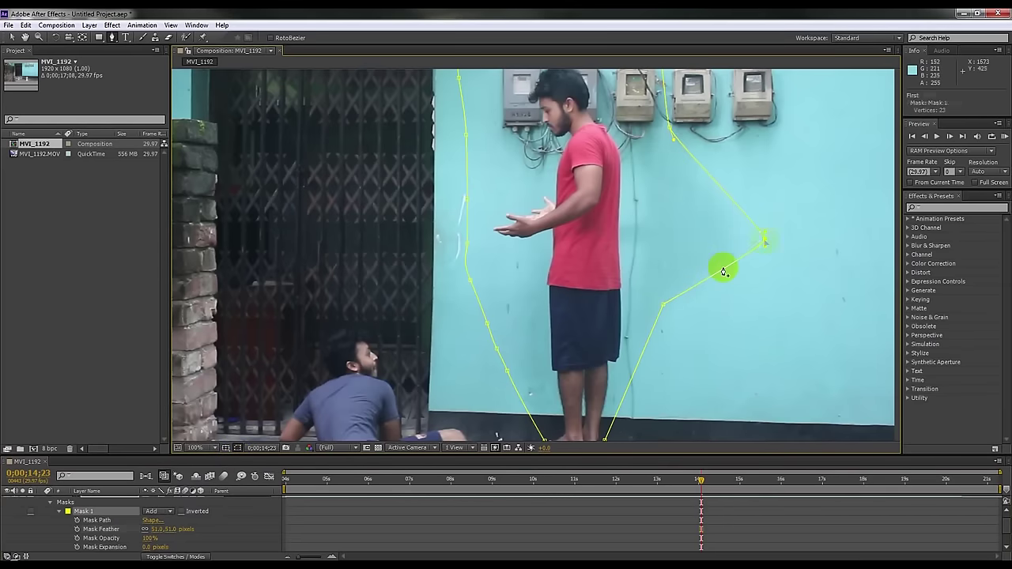
{"action": "left_click_drag", "start_coordinate": [665, 306], "coordinate": [766, 389]}
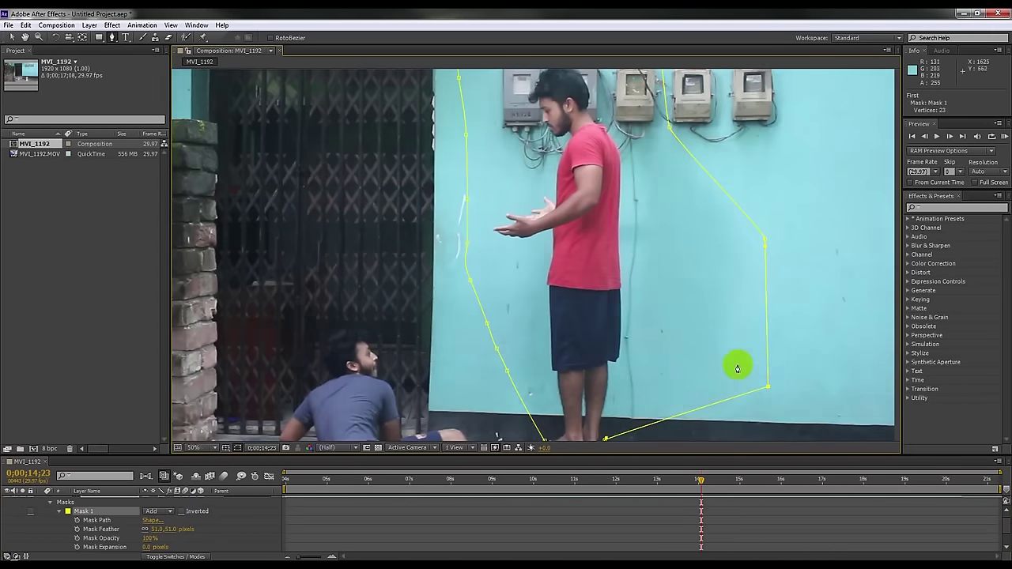
{"action": "key", "text": "comma"}
{"action": "key", "text": "comma"}
{"action": "left_click_drag", "start_coordinate": [652, 323], "coordinate": [643, 305]}
{"action": "left_click_drag", "start_coordinate": [650, 247], "coordinate": [660, 236]}
{"action": "left_click_drag", "start_coordinate": [607, 191], "coordinate": [674, 148]}
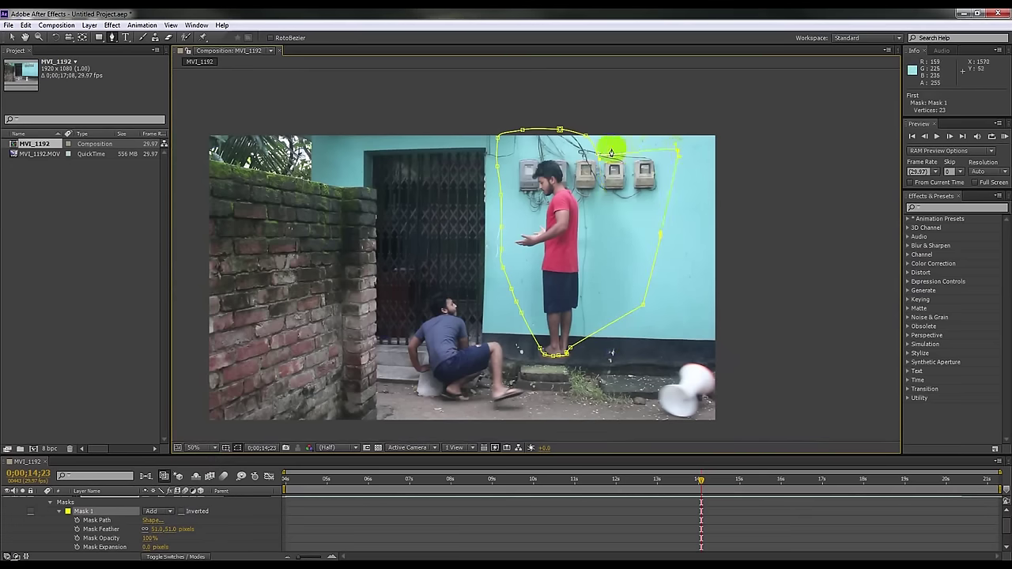
{"action": "left_click_drag", "start_coordinate": [601, 153], "coordinate": [631, 99]}
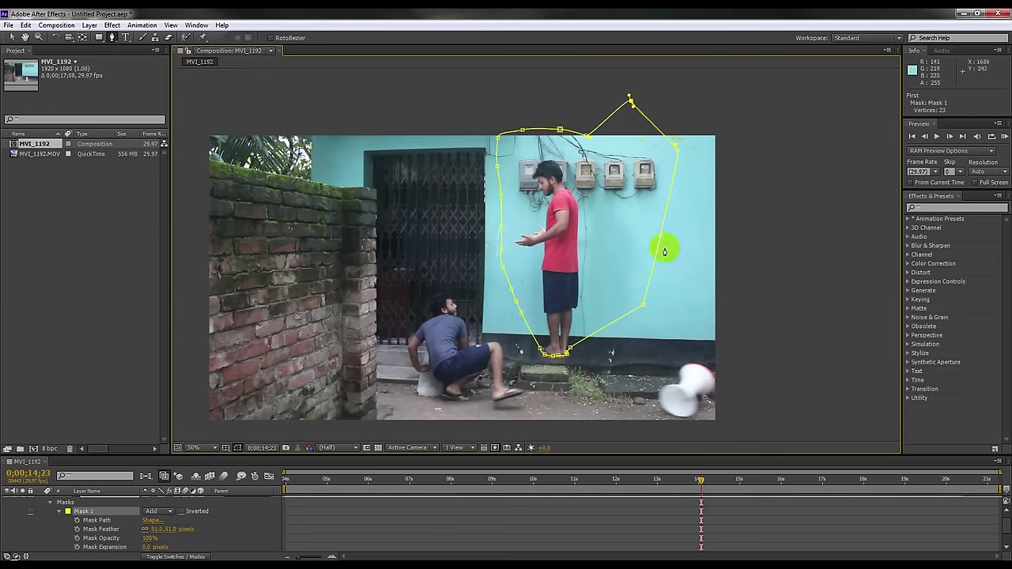
{"action": "left_click_drag", "start_coordinate": [661, 238], "coordinate": [685, 249]}
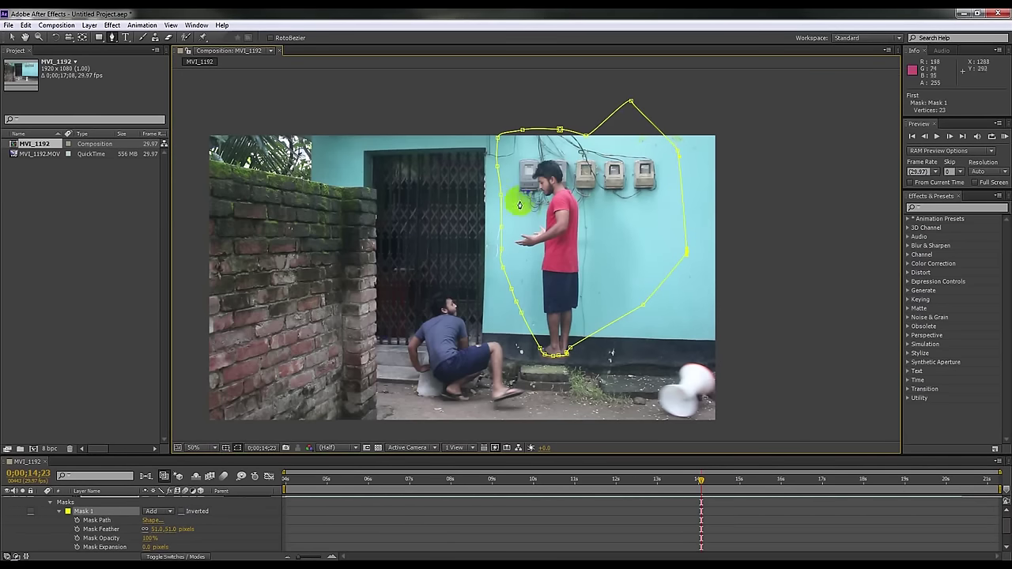
{"action": "left_click", "coordinate": [491, 196]}
Step: Straighten the mask's left edge beside the doorway and tweak vertices near the man's feet
{"action": "left_click", "coordinate": [498, 165]}
{"action": "left_click_drag", "start_coordinate": [495, 167], "coordinate": [491, 126]}
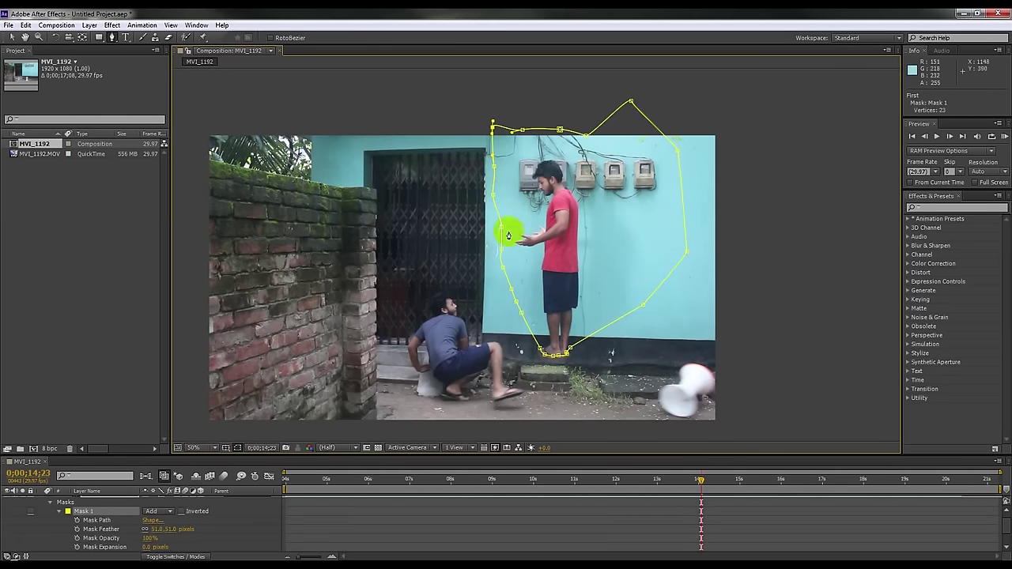
{"action": "left_click_drag", "start_coordinate": [501, 227], "coordinate": [494, 276]}
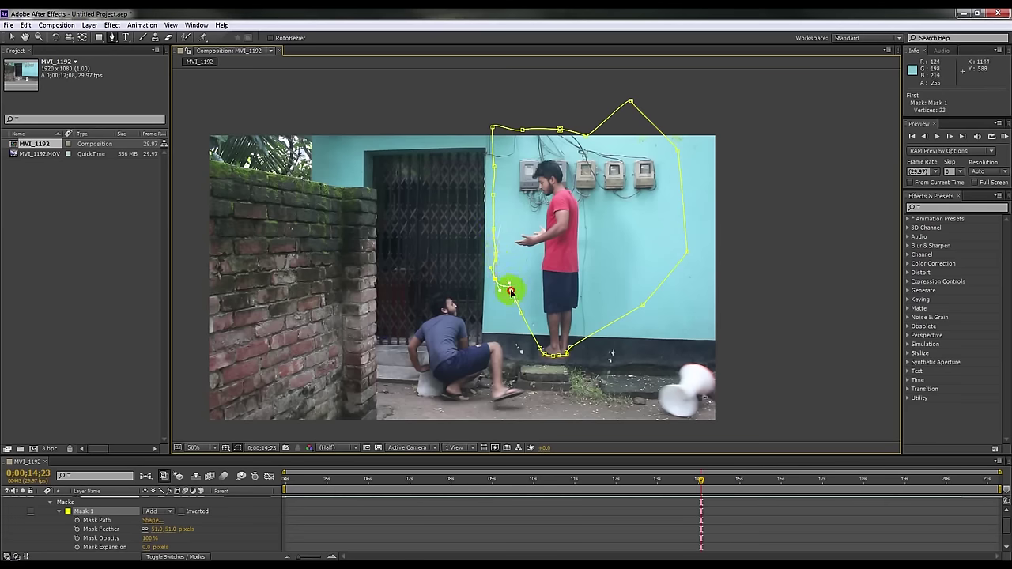
{"action": "left_click_drag", "start_coordinate": [515, 306], "coordinate": [519, 297]}
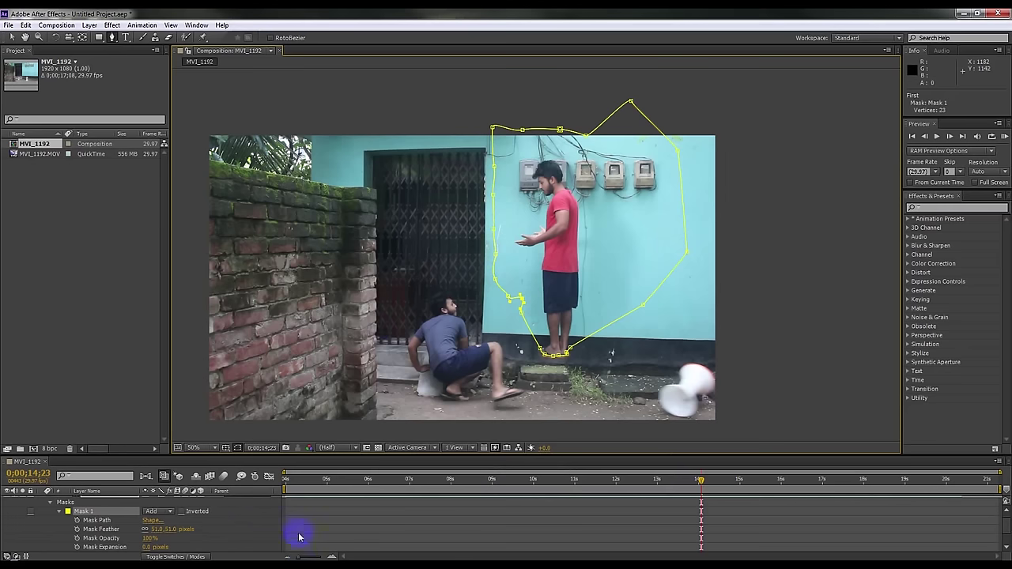
{"action": "mouse_move", "coordinate": [701, 481]}
{"action": "left_mouse_down"}
{"action": "mouse_move", "coordinate": [942, 479]}
{"action": "mouse_move", "coordinate": [464, 498]}
{"action": "mouse_move", "coordinate": [409, 485]}
{"action": "left_mouse_up"}
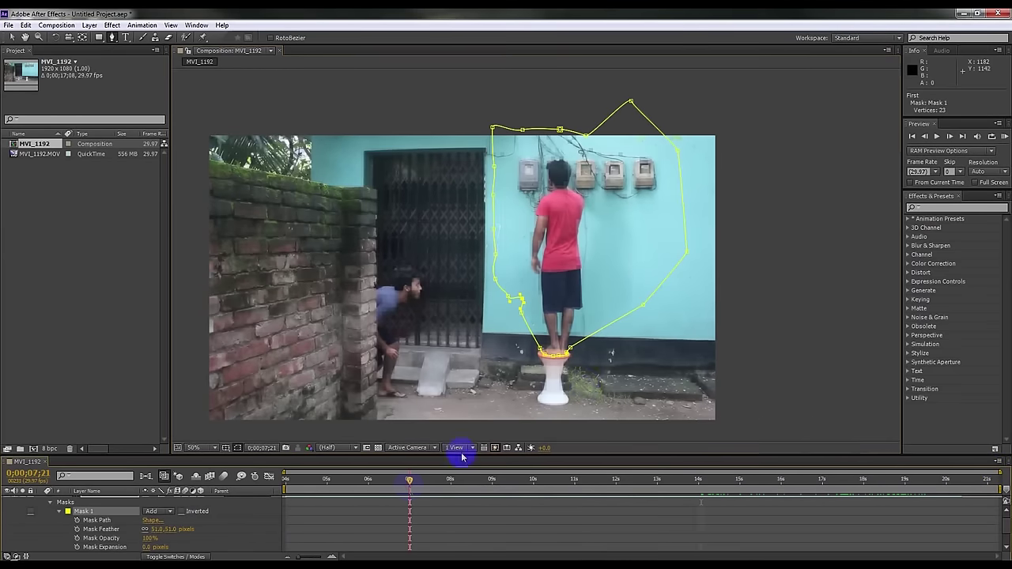
Step: Zoom in on the stool, then set Mask 1's feather to 20 pixels and expansion to 17 pixels
{"action": "scroll", "coordinate": [554, 387], "scroll_direction": "up", "scroll_amount": 1}
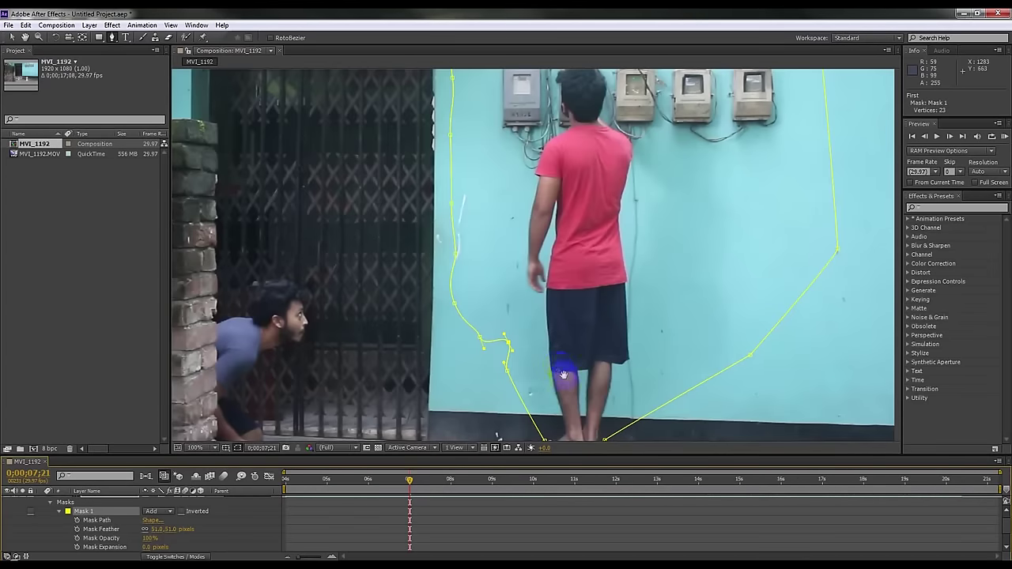
{"action": "left_click_drag", "start_coordinate": [562, 375], "coordinate": [563, 156]}
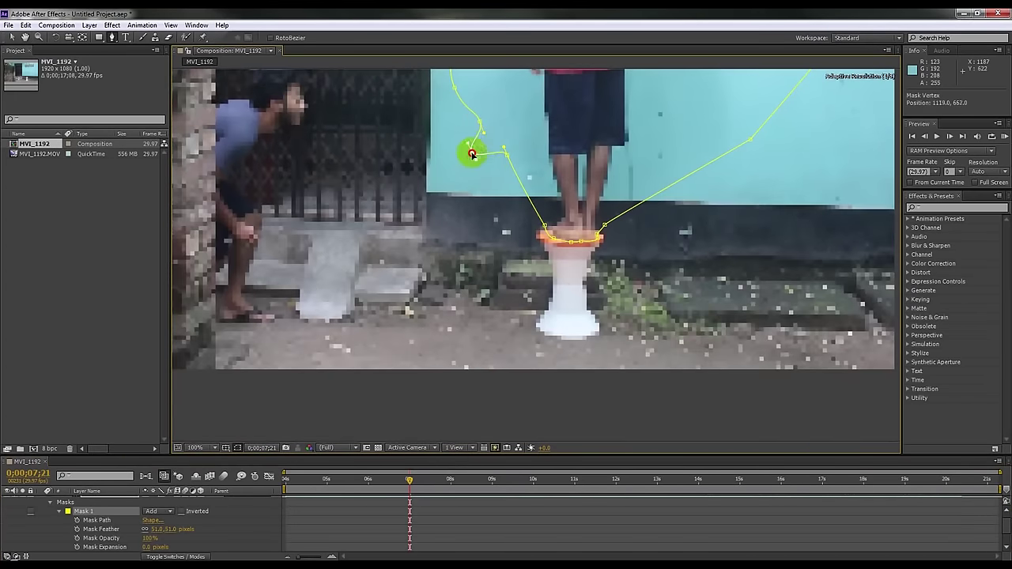
{"action": "scroll", "coordinate": [566, 253], "scroll_direction": "up", "scroll_amount": 1}
{"action": "scroll", "coordinate": [566, 253], "scroll_direction": "up", "scroll_amount": 1}
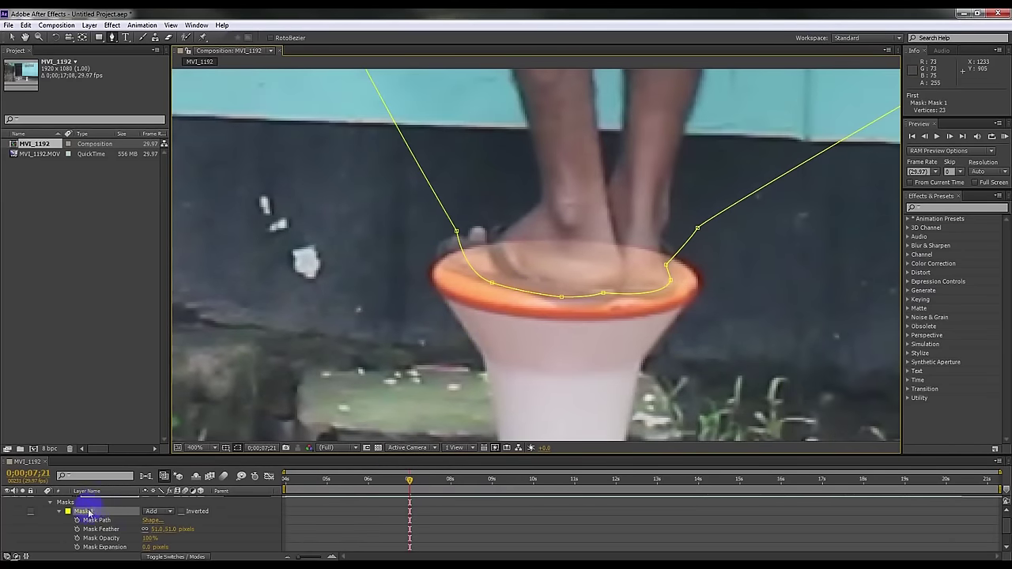
{"action": "left_click_drag", "start_coordinate": [172, 536], "coordinate": [156, 530]}
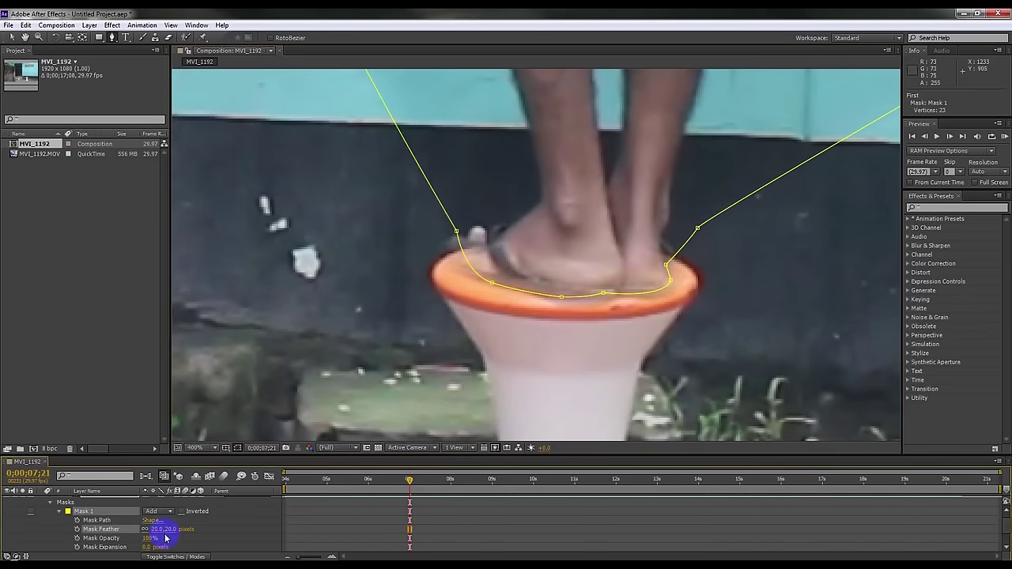
{"action": "scroll", "coordinate": [165, 539], "scroll_direction": "down", "scroll_amount": 2}
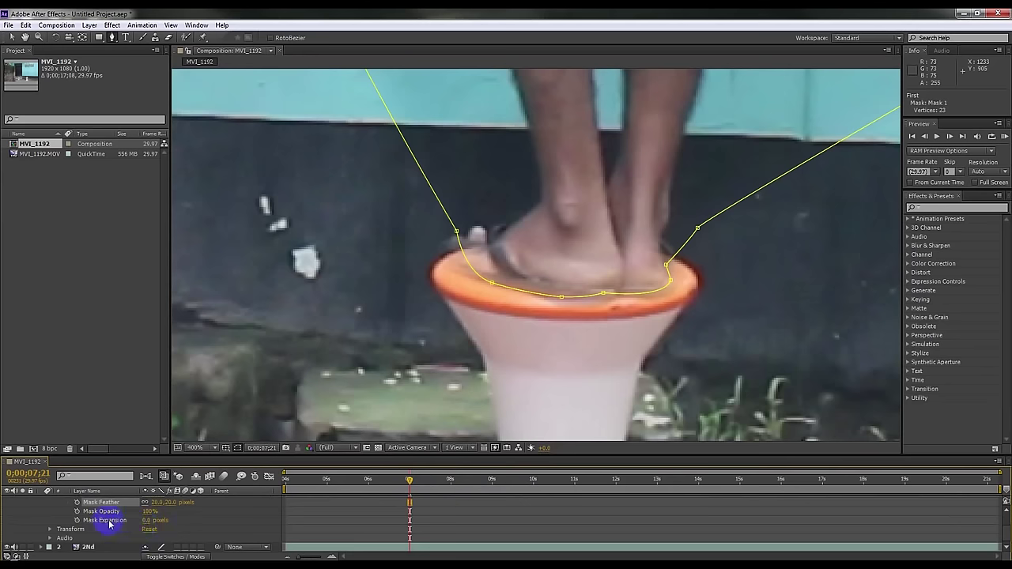
{"action": "left_click_drag", "start_coordinate": [149, 524], "coordinate": [156, 520]}
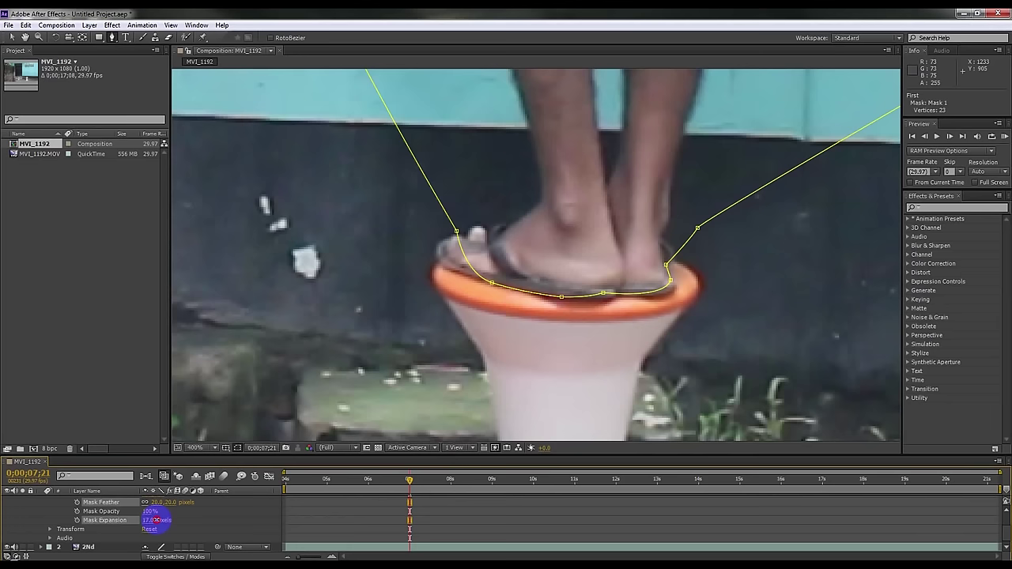
Step: Set Mask Feather to 19 and add a Pen-tool vertex at the stool's left edge
{"action": "left_click_drag", "start_coordinate": [168, 502], "coordinate": [167, 503]}
{"action": "left_click_drag", "start_coordinate": [456, 232], "coordinate": [415, 243]}
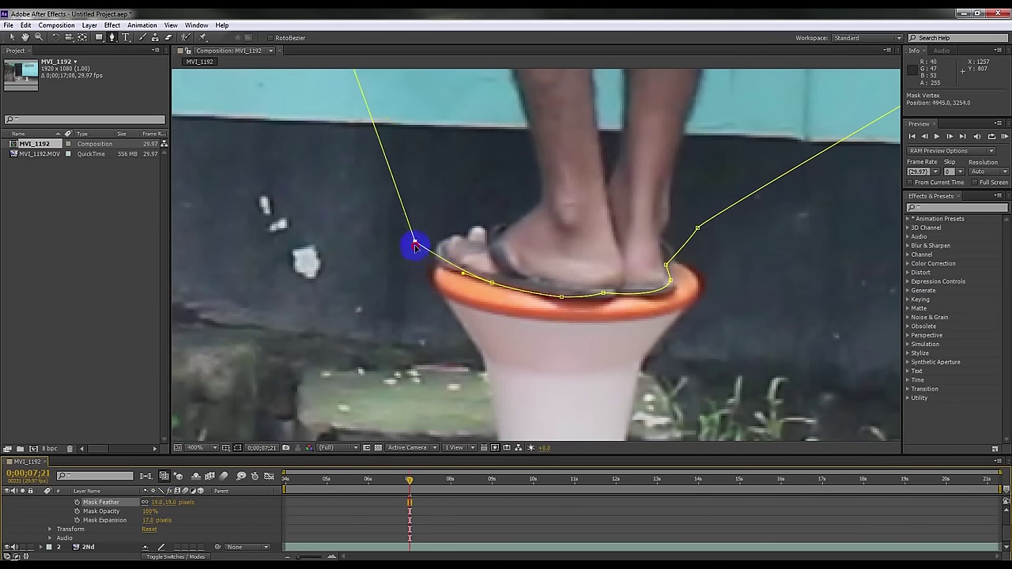
{"action": "left_click_drag", "start_coordinate": [415, 244], "coordinate": [366, 220]}
{"action": "left_click", "coordinate": [438, 260]}
{"action": "left_click_drag", "start_coordinate": [438, 261], "coordinate": [436, 264]}
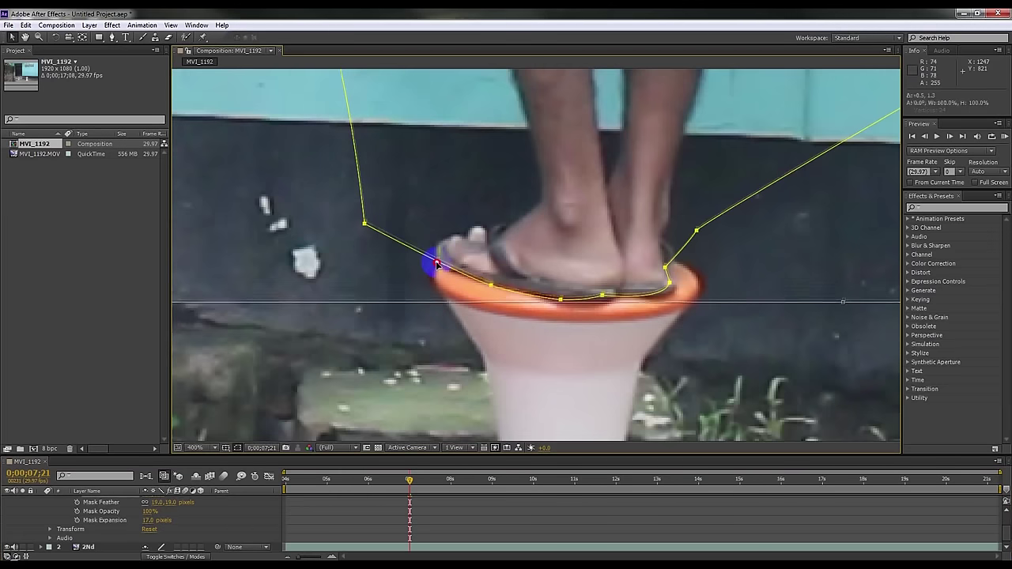
{"action": "key", "text": "ctrl+z"}
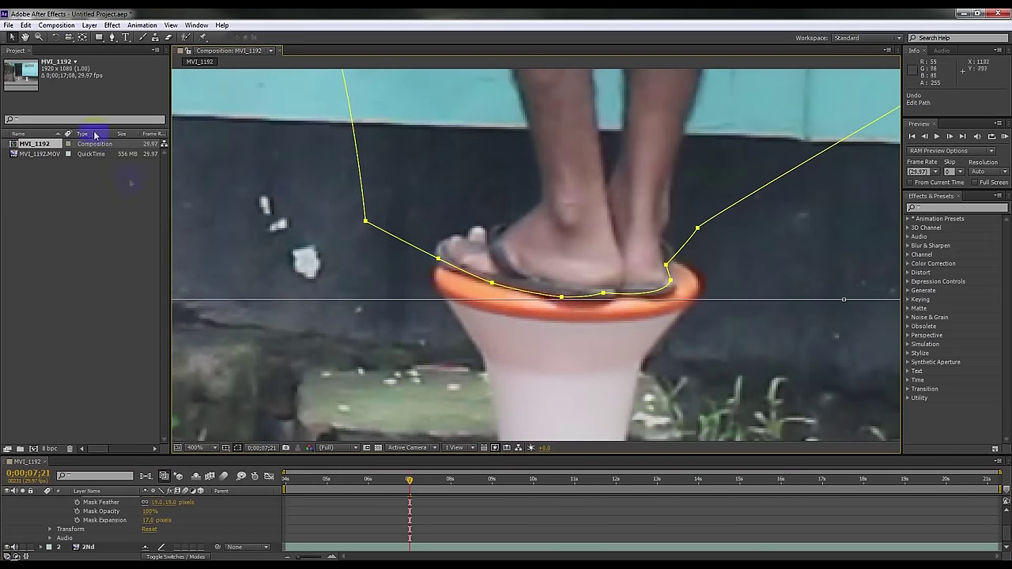
{"action": "left_click", "coordinate": [112, 37]}
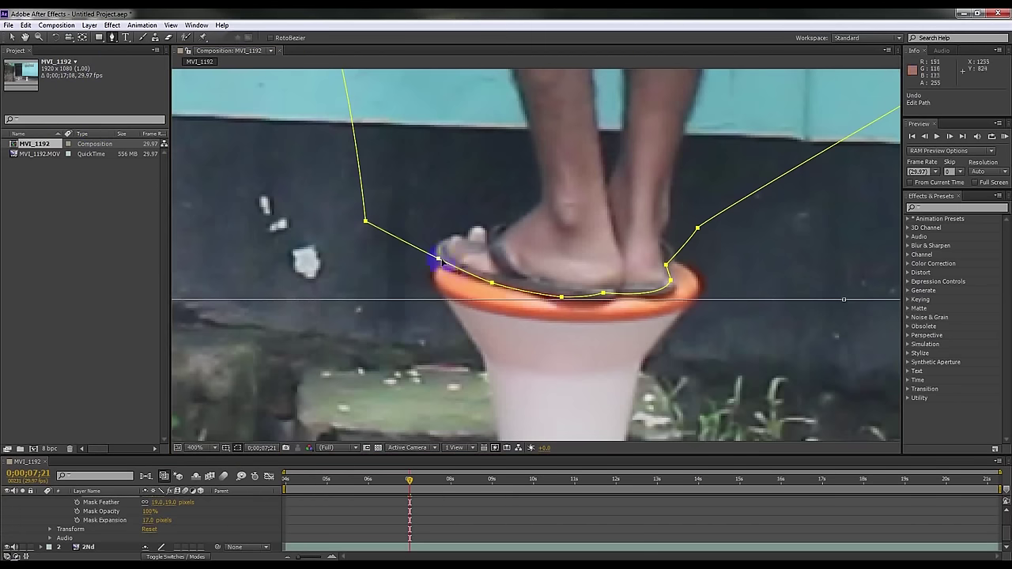
{"action": "left_click_drag", "start_coordinate": [438, 261], "coordinate": [438, 265]}
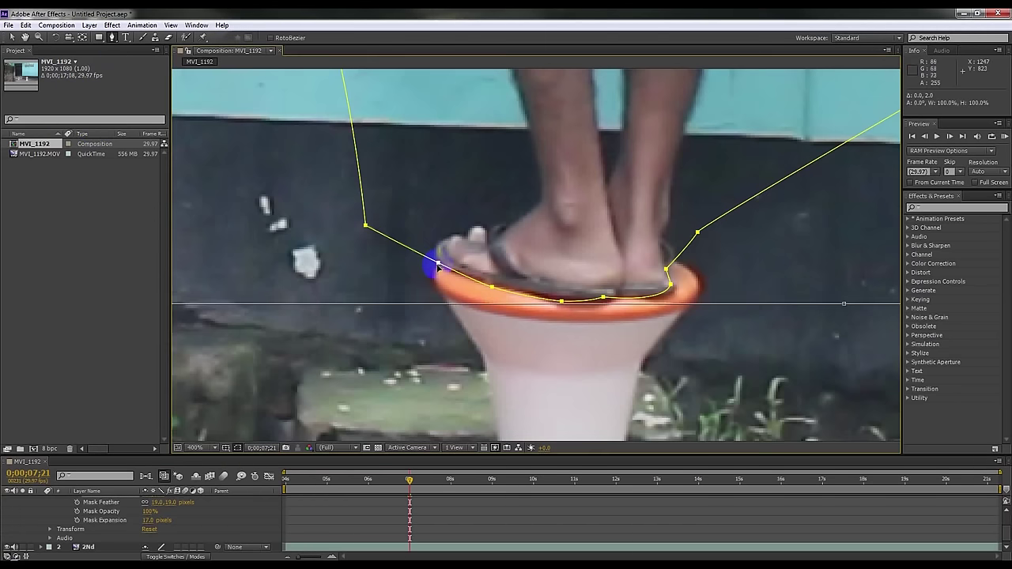
{"action": "key", "text": "ctrl+z"}
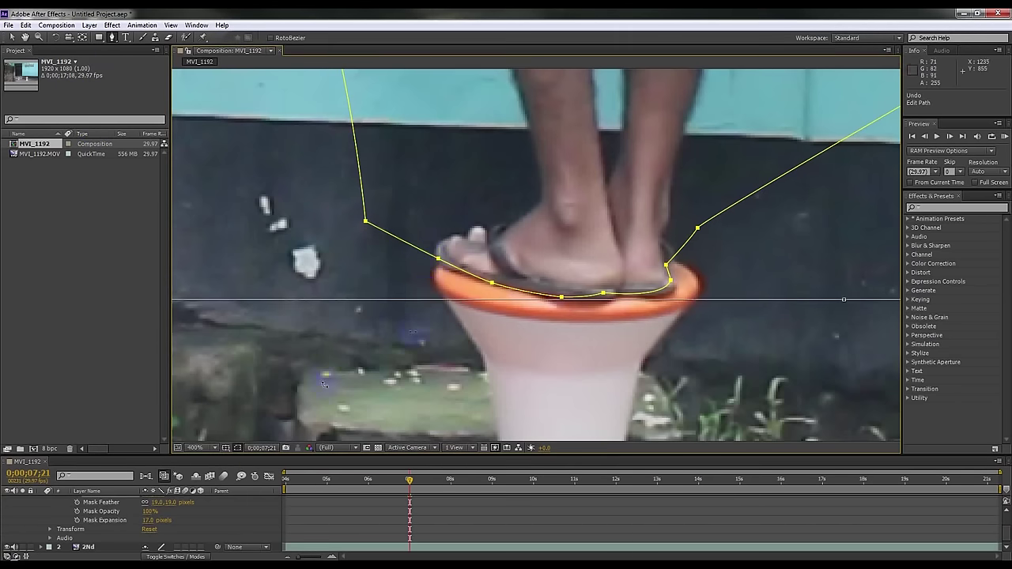
Step: Slide the new vertex along the stool rim and reshape the curve beside the right foot
{"action": "scroll", "coordinate": [103, 508], "scroll_direction": "up", "scroll_amount": 3}
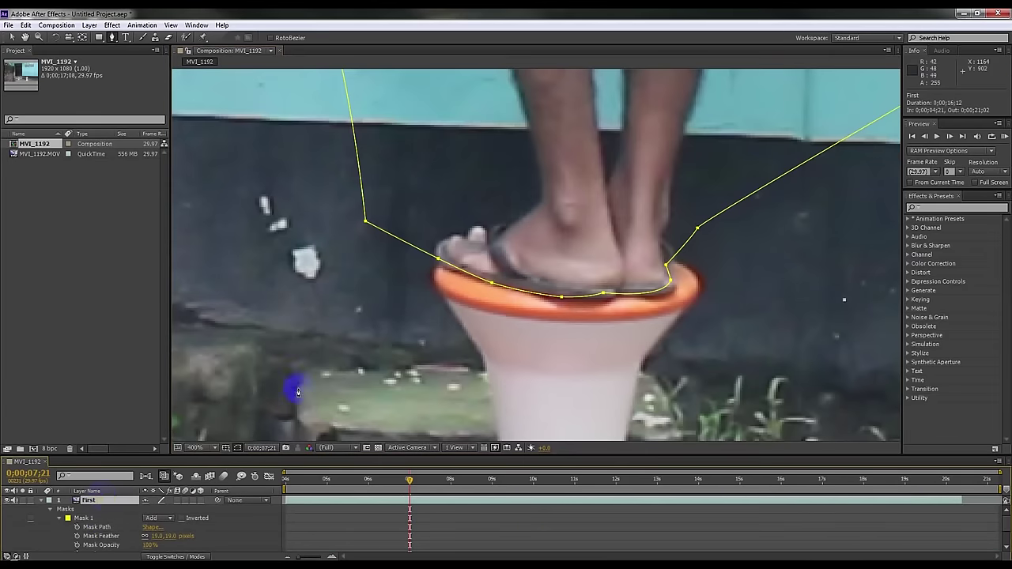
{"action": "left_click", "coordinate": [437, 261]}
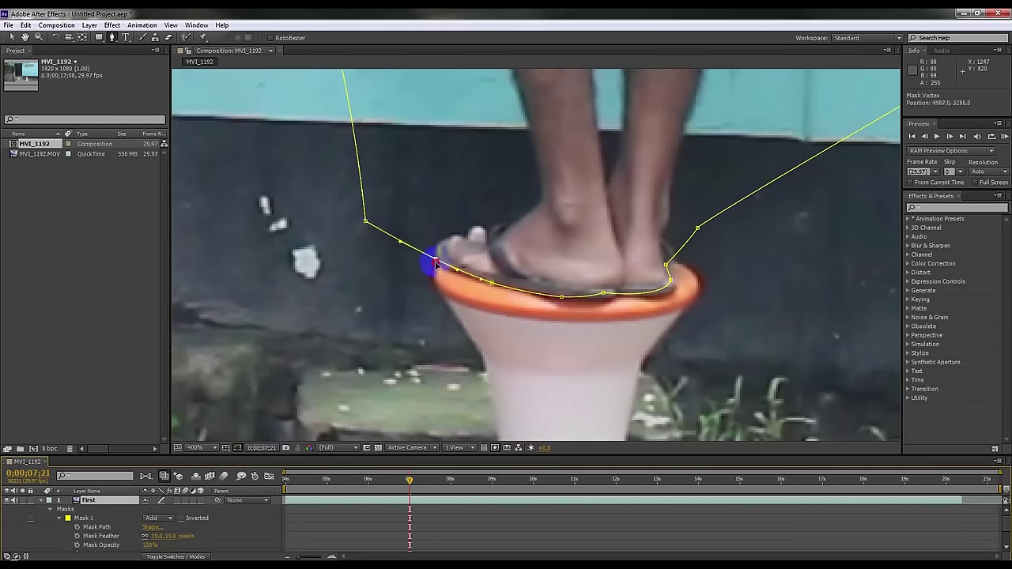
{"action": "left_click_drag", "start_coordinate": [671, 282], "coordinate": [678, 284]}
{"action": "left_click_drag", "start_coordinate": [610, 296], "coordinate": [616, 296]}
{"action": "left_click", "coordinate": [668, 264]}
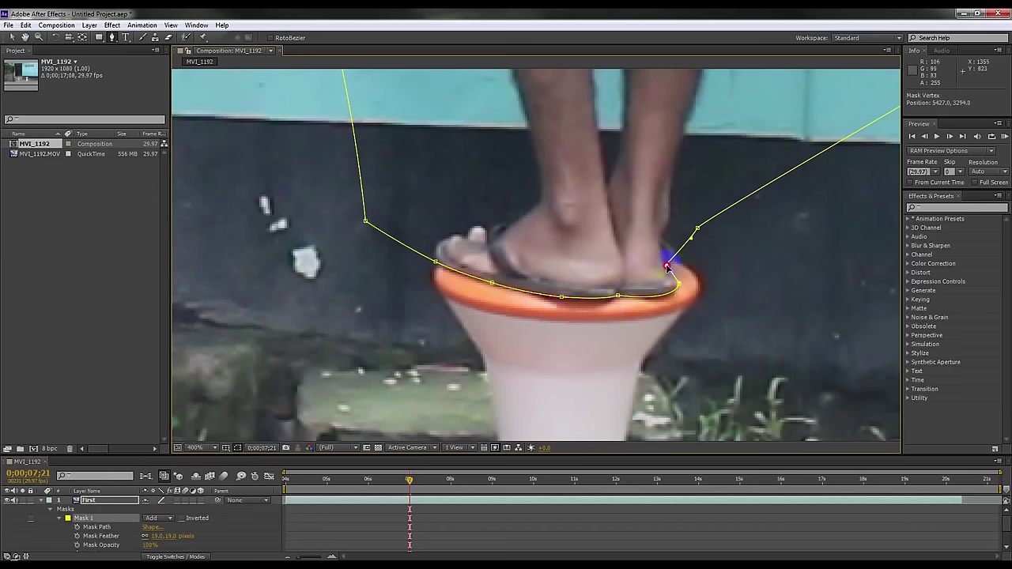
{"action": "left_click_drag", "start_coordinate": [690, 240], "coordinate": [691, 258]}
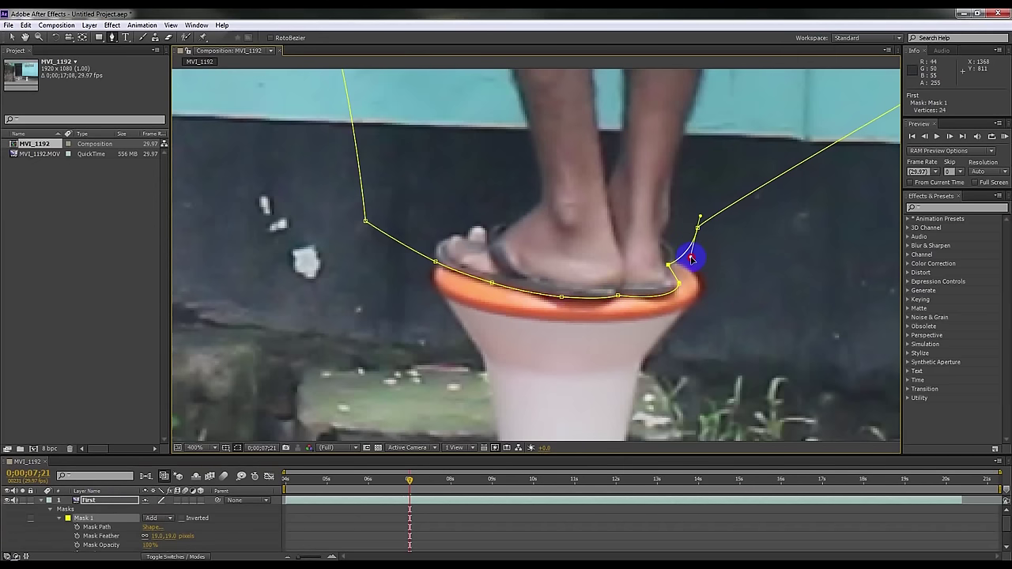
{"action": "scroll", "coordinate": [474, 273], "scroll_direction": "down", "scroll_amount": 2}
{"action": "scroll", "coordinate": [475, 277], "scroll_direction": "down", "scroll_amount": 1}
{"action": "scroll", "coordinate": [481, 293], "scroll_direction": "down", "scroll_amount": 1}
{"action": "scroll", "coordinate": [433, 373], "scroll_direction": "up", "scroll_amount": 1}
{"action": "scroll", "coordinate": [433, 373], "scroll_direction": "down", "scroll_amount": 1}
{"action": "scroll", "coordinate": [424, 375], "scroll_direction": "up", "scroll_amount": 1}
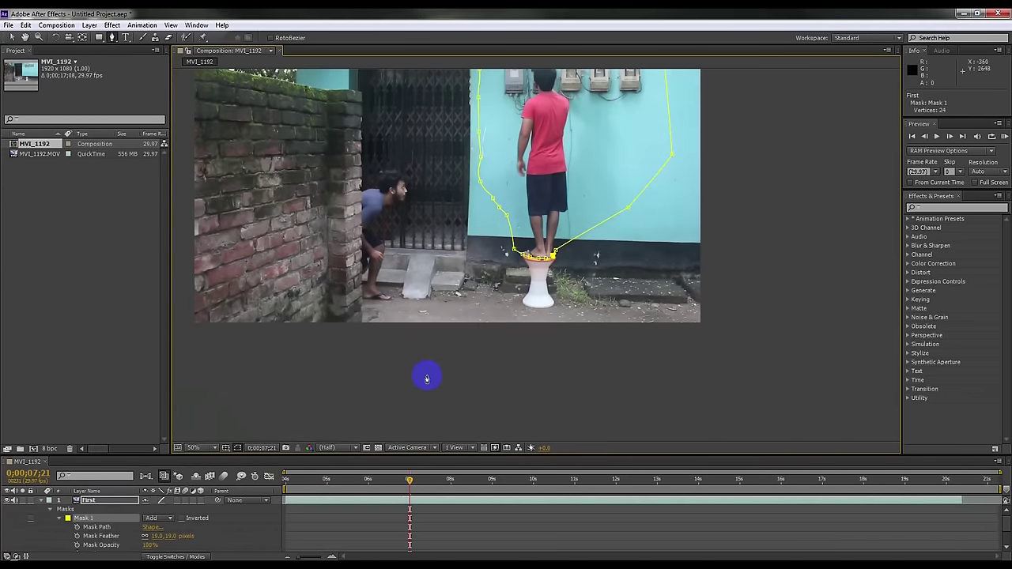
Step: Collapse layer First and toggle the mask outline off and on to preview the composite
{"action": "mouse_move", "coordinate": [483, 307]}
{"action": "left_mouse_down"}
{"action": "mouse_move", "coordinate": [589, 386]}
{"action": "mouse_move", "coordinate": [579, 375]}
{"action": "left_mouse_up"}
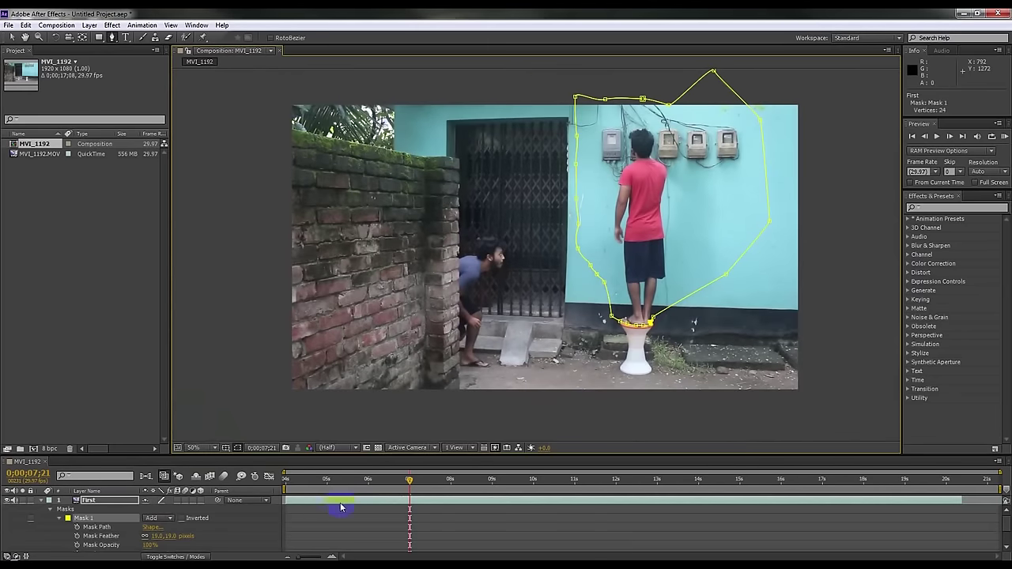
{"action": "left_click_drag", "start_coordinate": [293, 490], "coordinate": [290, 491]}
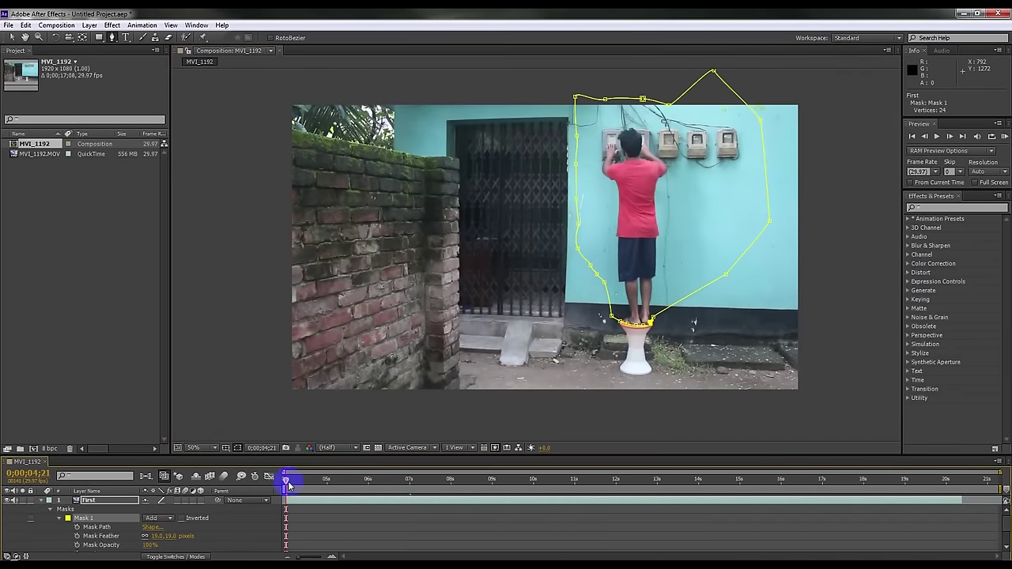
{"action": "left_click", "coordinate": [41, 501]}
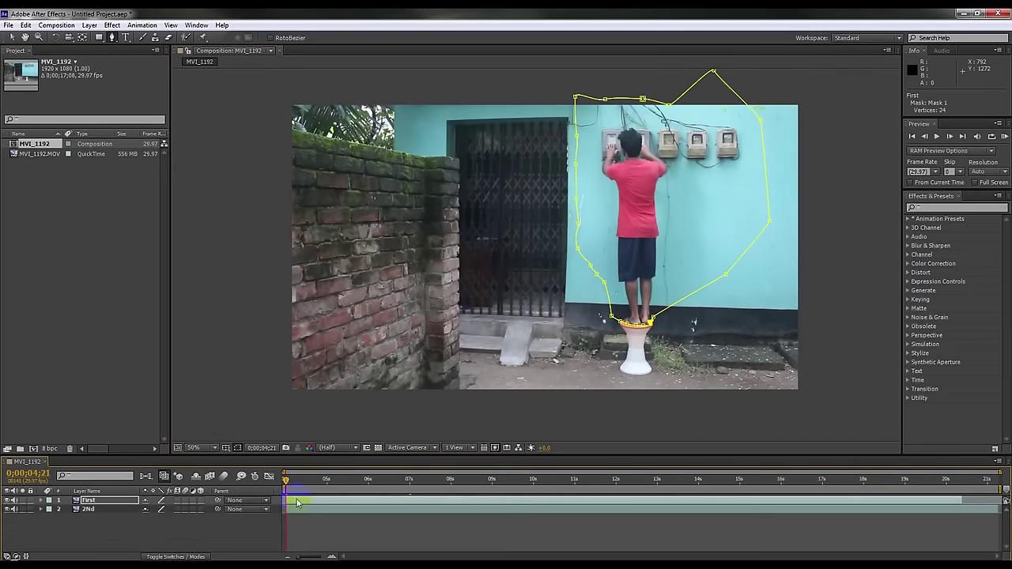
{"action": "left_click", "coordinate": [234, 450]}
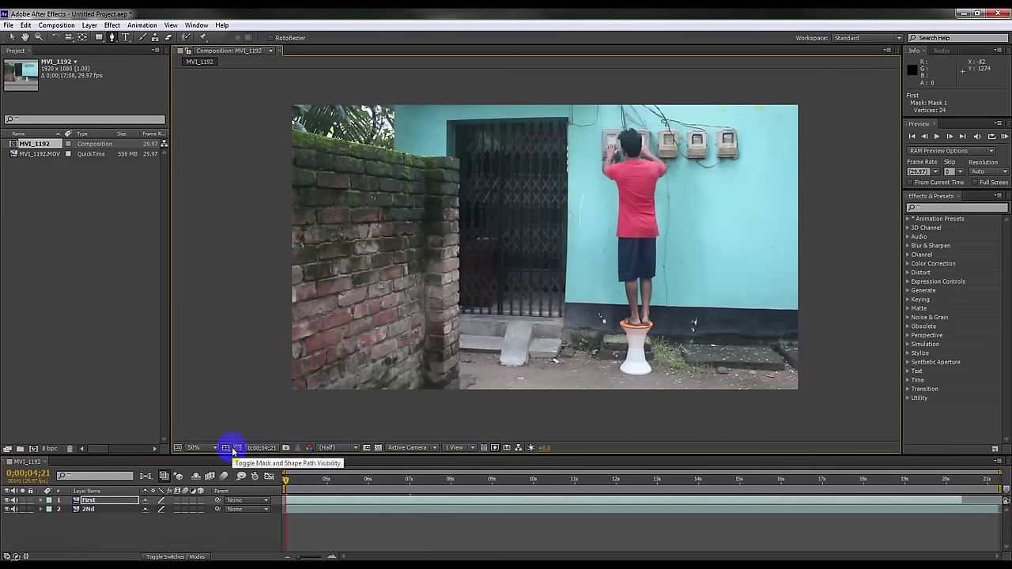
{"action": "left_click", "coordinate": [235, 452]}
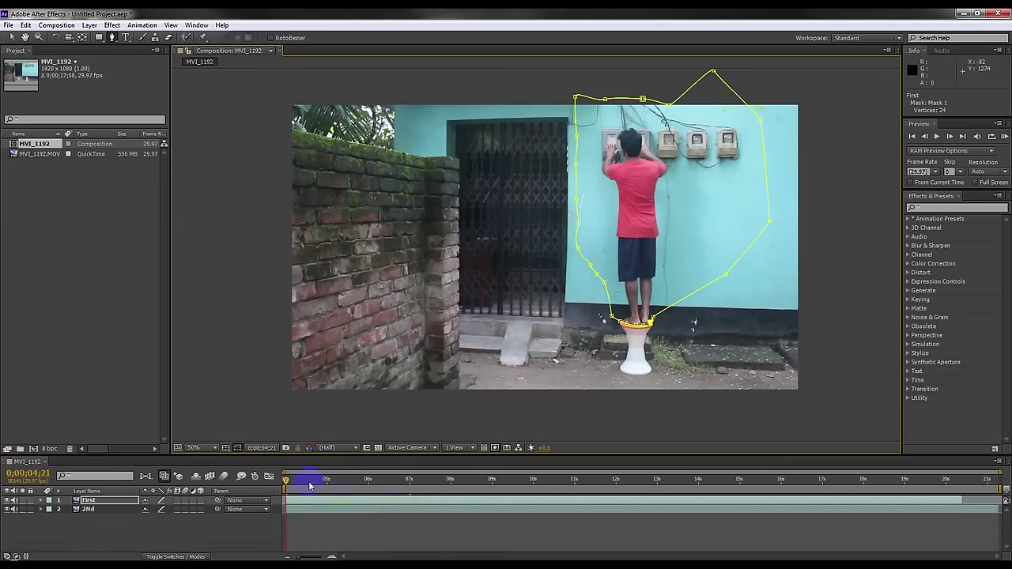
Step: Move the 2Nd layer 1;09 earlier so the stool is kicked away by 12;27
{"action": "mouse_move", "coordinate": [286, 482]}
{"action": "left_mouse_down"}
{"action": "mouse_move", "coordinate": [691, 477]}
{"action": "mouse_move", "coordinate": [614, 476]}
{"action": "mouse_move", "coordinate": [627, 476]}
{"action": "left_mouse_up"}
{"action": "left_click", "coordinate": [637, 499]}
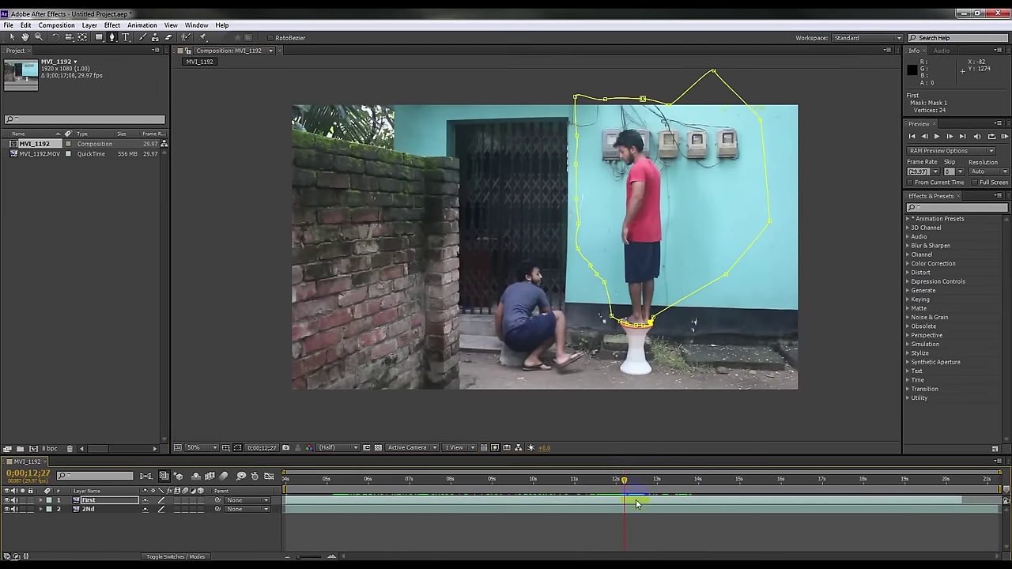
{"action": "left_click_drag", "start_coordinate": [637, 512], "coordinate": [560, 509]}
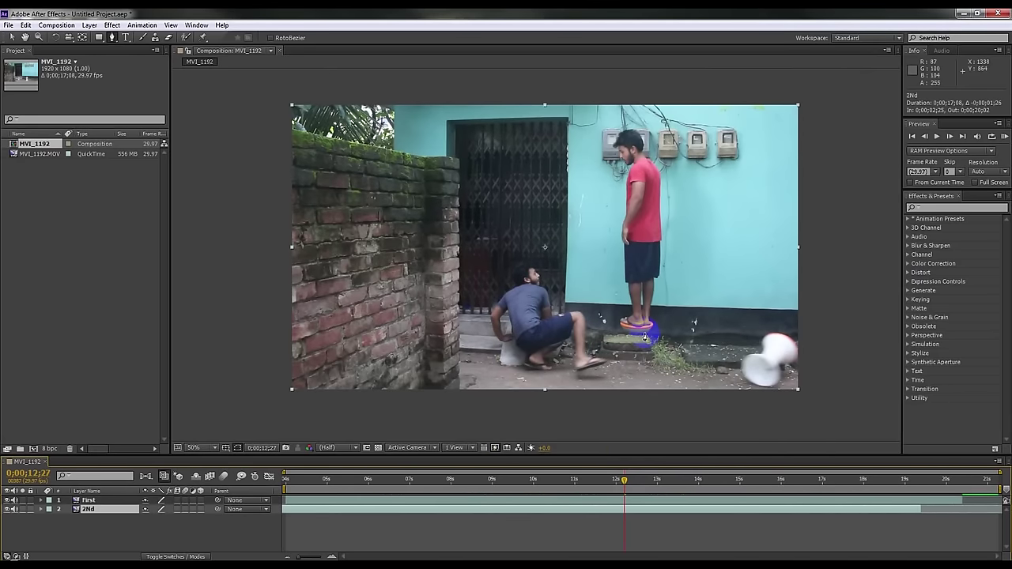
Step: Shift the 2Nd layer to start at 0;00;03;01, checking the stool kick near 0;00;13;03
{"action": "mouse_move", "coordinate": [624, 480]}
{"action": "left_mouse_down"}
{"action": "mouse_move", "coordinate": [644, 480]}
{"action": "mouse_move", "coordinate": [553, 482]}
{"action": "mouse_move", "coordinate": [532, 511]}
{"action": "mouse_move", "coordinate": [515, 510]}
{"action": "left_mouse_up"}
{"action": "mouse_move", "coordinate": [556, 479]}
{"action": "left_mouse_down"}
{"action": "mouse_move", "coordinate": [875, 469]}
{"action": "mouse_move", "coordinate": [813, 465]}
{"action": "mouse_move", "coordinate": [842, 465]}
{"action": "left_mouse_up"}
{"action": "left_click_drag", "start_coordinate": [846, 465], "coordinate": [848, 465]}
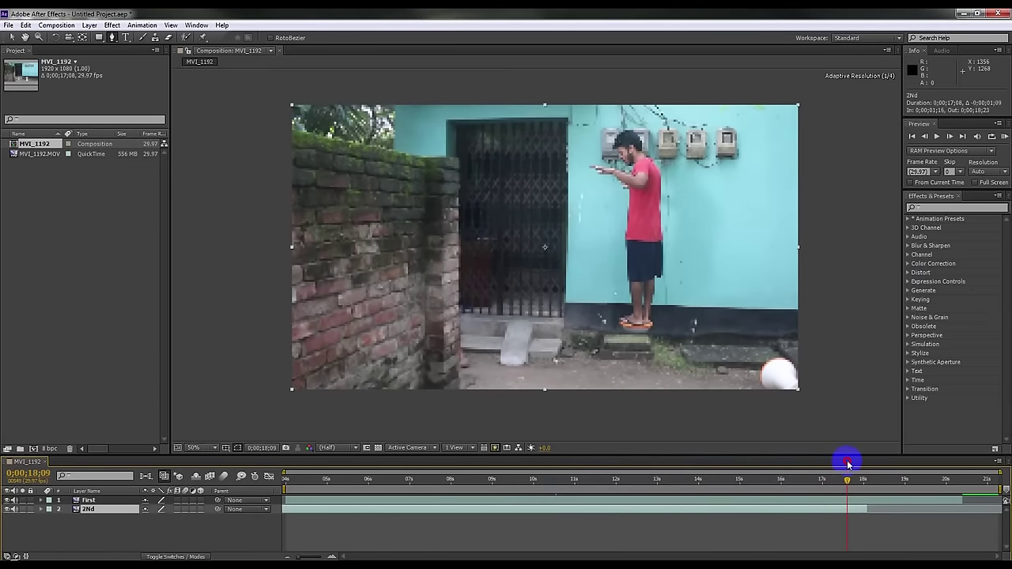
{"action": "left_click_drag", "start_coordinate": [857, 512], "coordinate": [920, 503]}
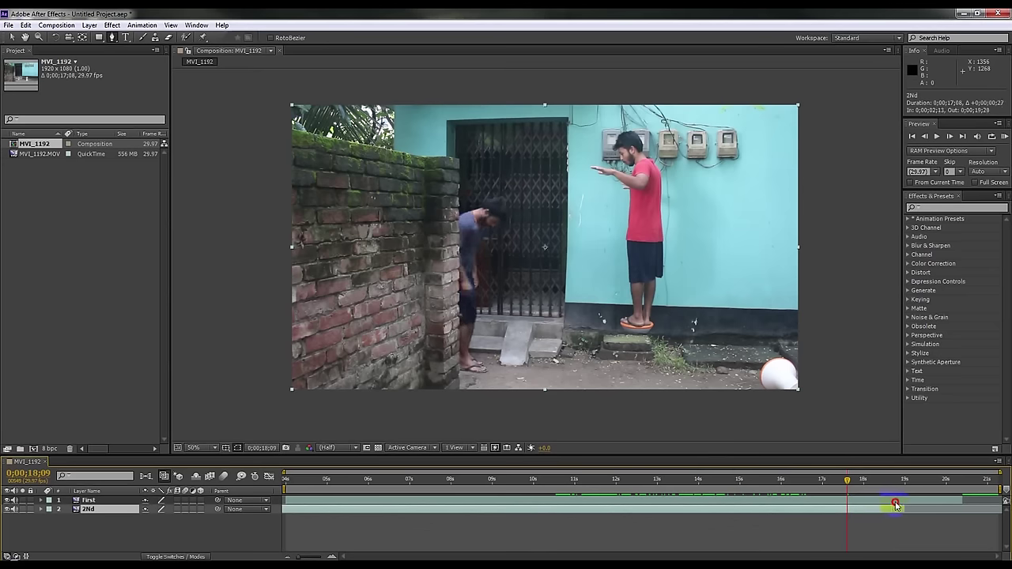
{"action": "left_click", "coordinate": [846, 482]}
{"action": "left_click_drag", "start_coordinate": [850, 484], "coordinate": [601, 491]}
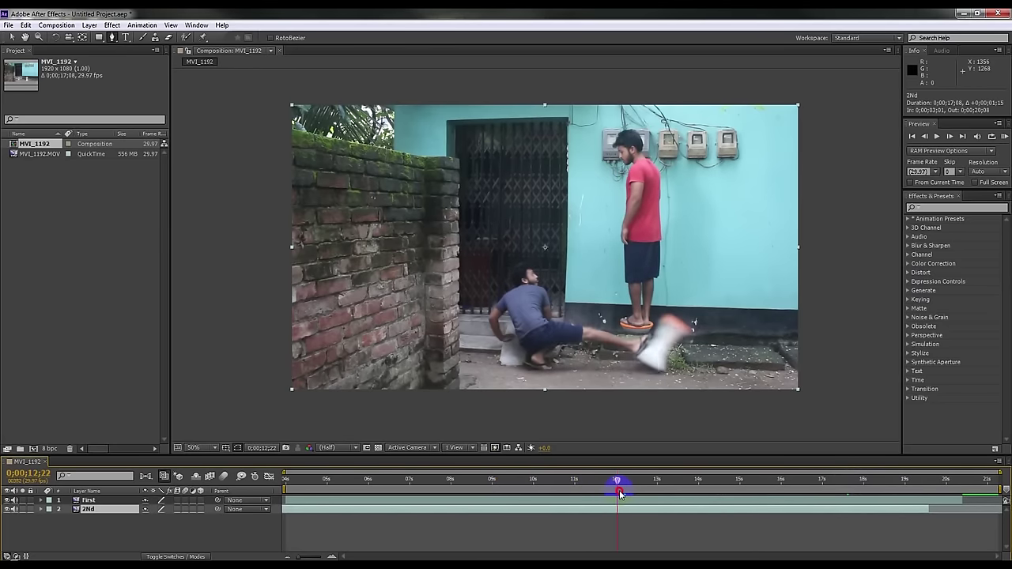
{"action": "mouse_move", "coordinate": [600, 491]}
{"action": "left_mouse_down"}
{"action": "mouse_move", "coordinate": [686, 498]}
{"action": "mouse_move", "coordinate": [609, 496]}
{"action": "left_mouse_up"}
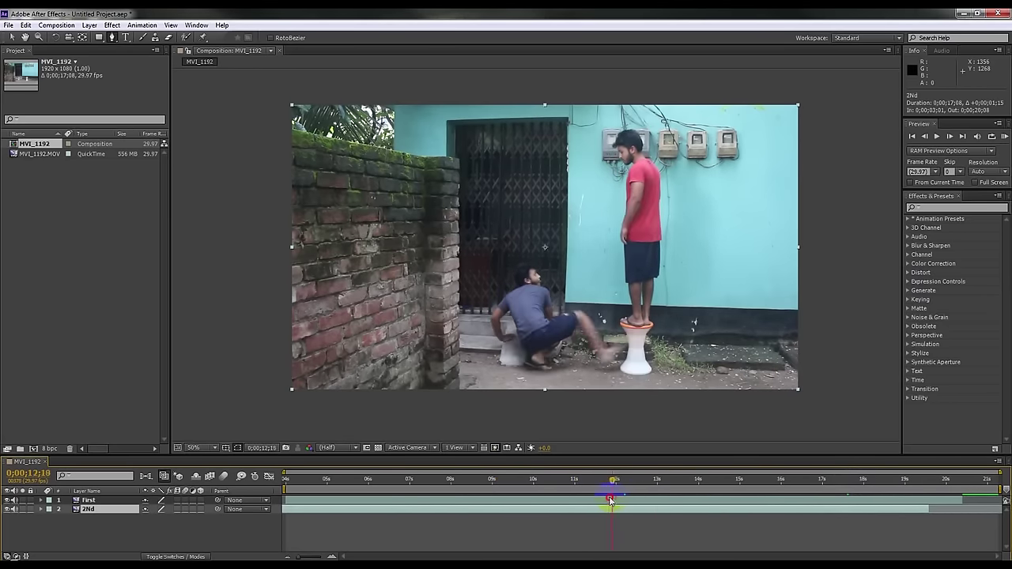
{"action": "left_click_drag", "start_coordinate": [611, 459], "coordinate": [633, 480]}
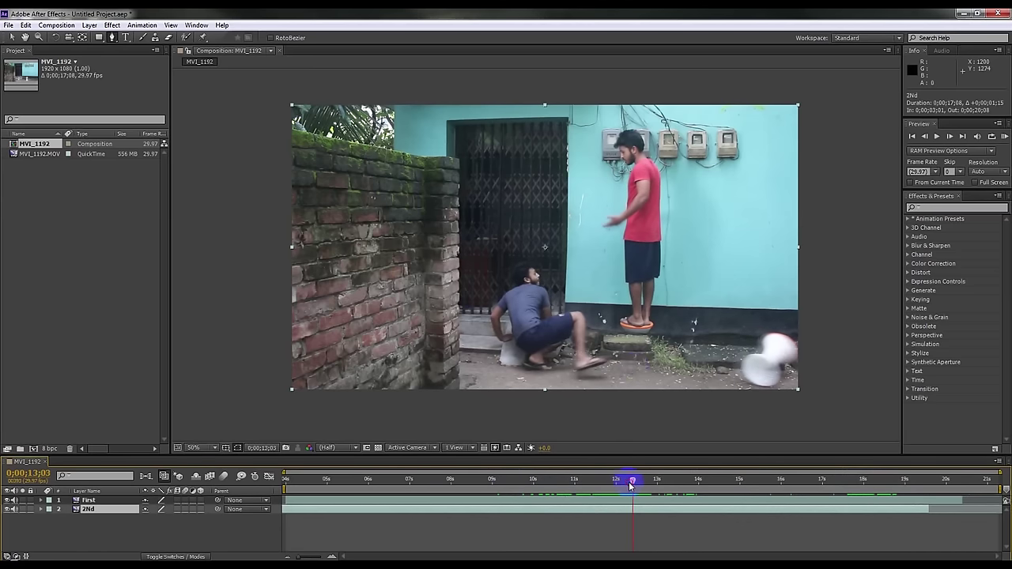
Step: Zoom to 100%, open First's Mask 1, and set expansion to -2 and feather to 1 pixel
{"action": "key", "text": "slash"}
{"action": "scroll", "coordinate": [637, 372], "scroll_direction": "up", "scroll_amount": 1}
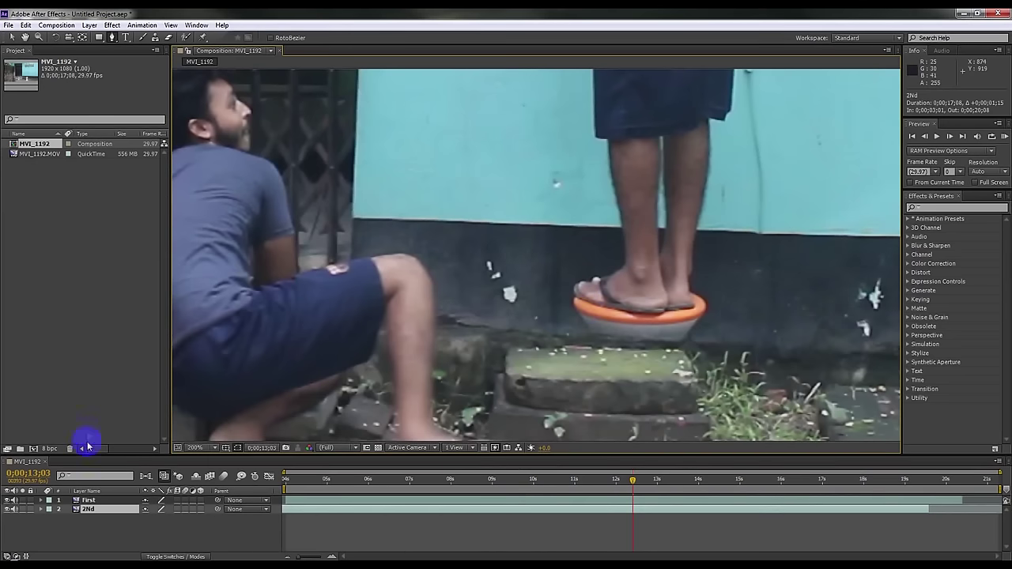
{"action": "left_click", "coordinate": [79, 508]}
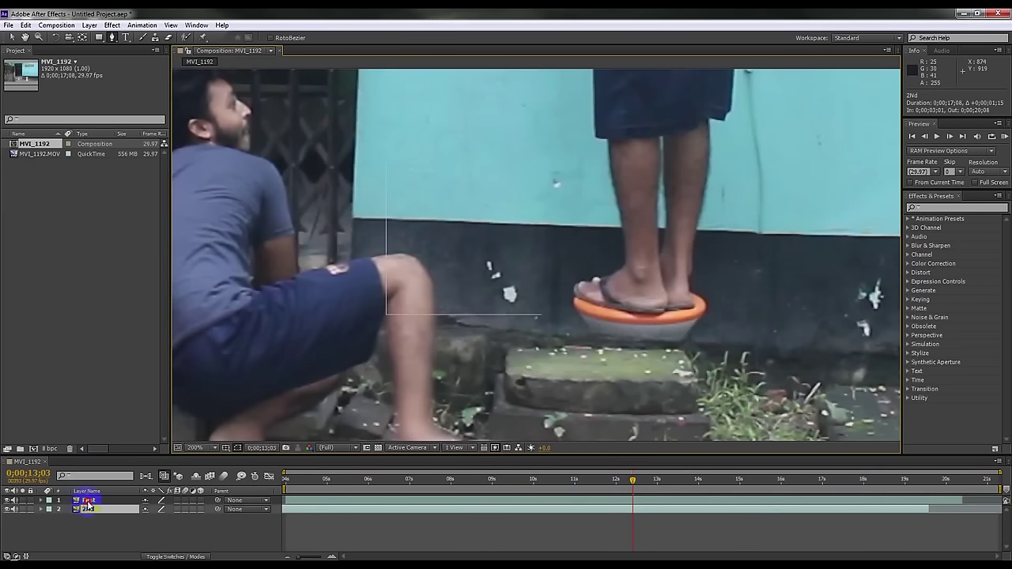
{"action": "left_click", "coordinate": [88, 502], "text": "shift"}
{"action": "left_click", "coordinate": [41, 501]}
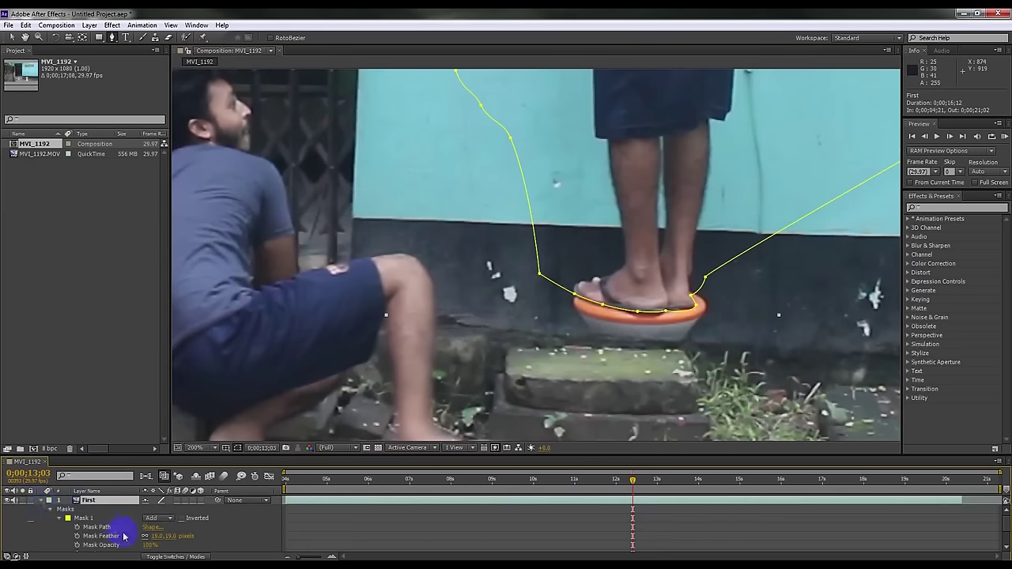
{"action": "scroll", "coordinate": [120, 545], "scroll_direction": "down", "scroll_amount": 2}
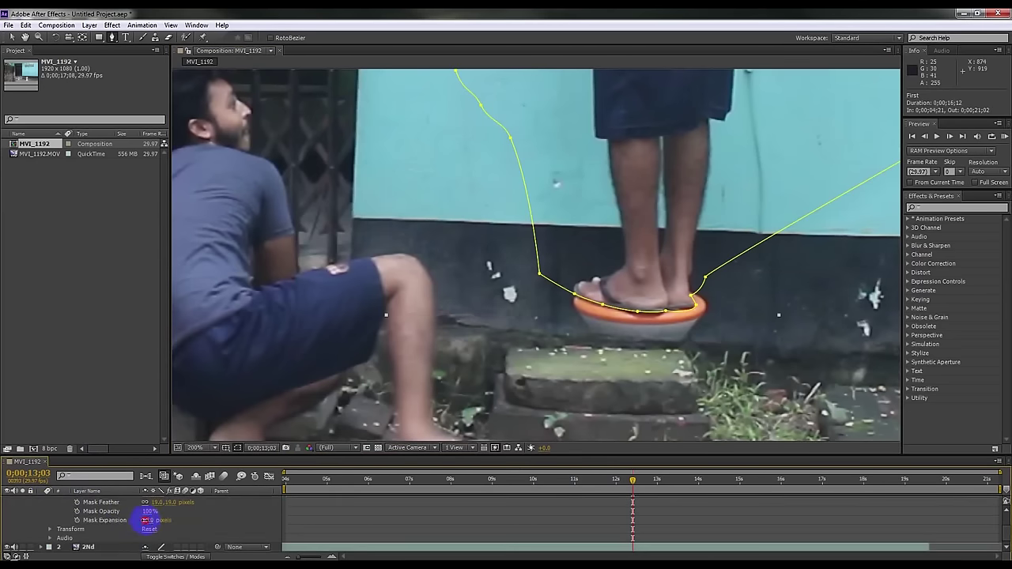
{"action": "left_click_drag", "start_coordinate": [146, 520], "coordinate": [136, 522]}
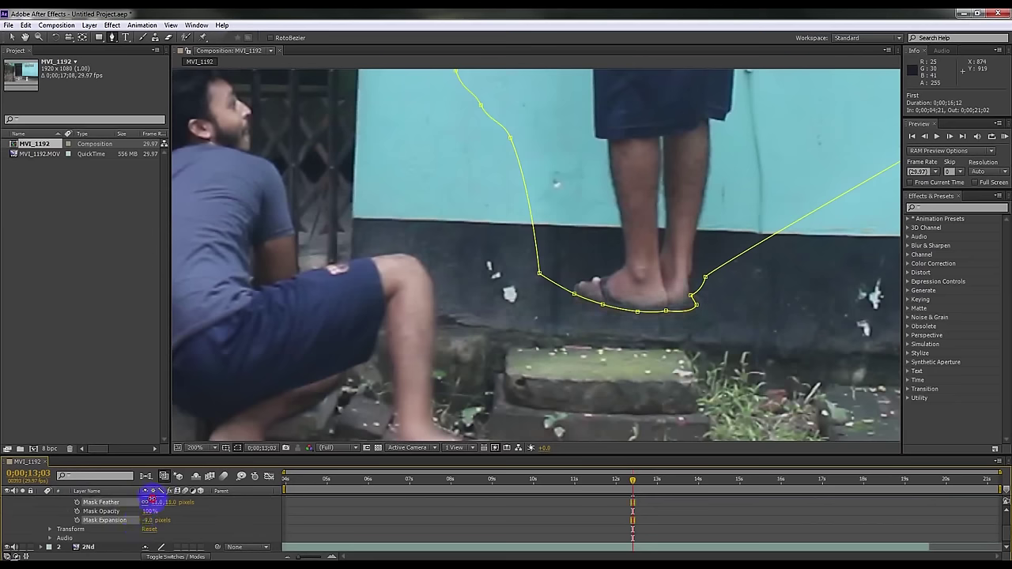
{"action": "left_click_drag", "start_coordinate": [150, 502], "coordinate": [148, 521]}
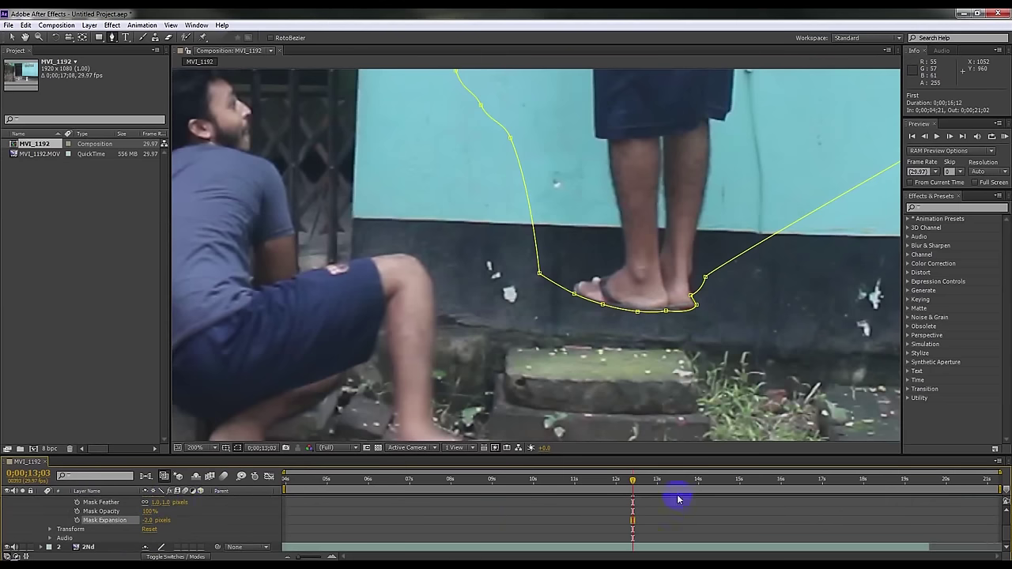
{"action": "mouse_move", "coordinate": [634, 482]}
{"action": "left_mouse_down"}
{"action": "mouse_move", "coordinate": [701, 478]}
{"action": "mouse_move", "coordinate": [634, 491]}
{"action": "mouse_move", "coordinate": [700, 480]}
{"action": "left_mouse_up"}
{"action": "left_click", "coordinate": [239, 448]}
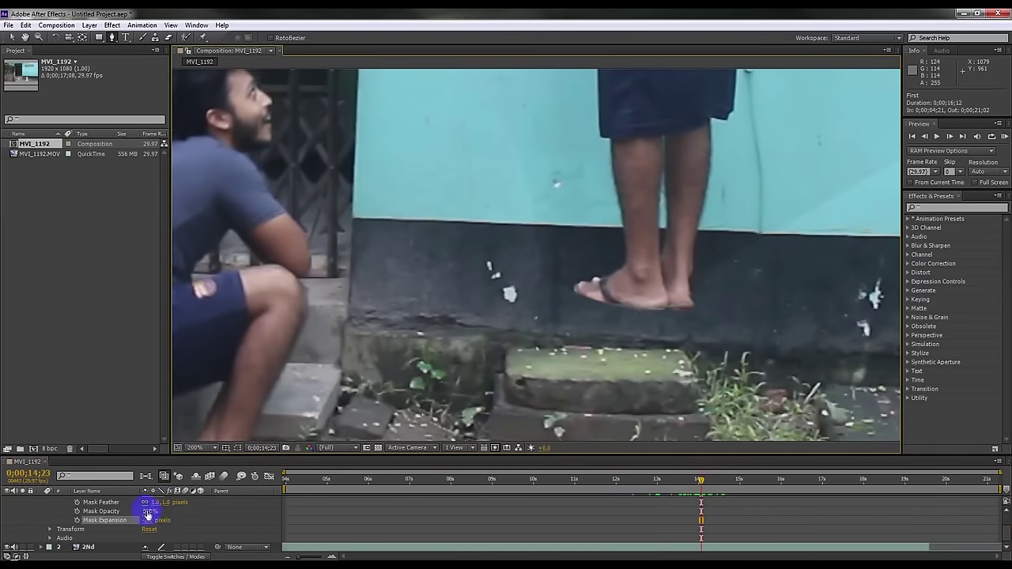
Step: Raise Mask Feather to 25 pixels and nudge foot-edge mask points up to smooth the curve
{"action": "scroll", "coordinate": [166, 530], "scroll_direction": "up", "scroll_amount": 3}
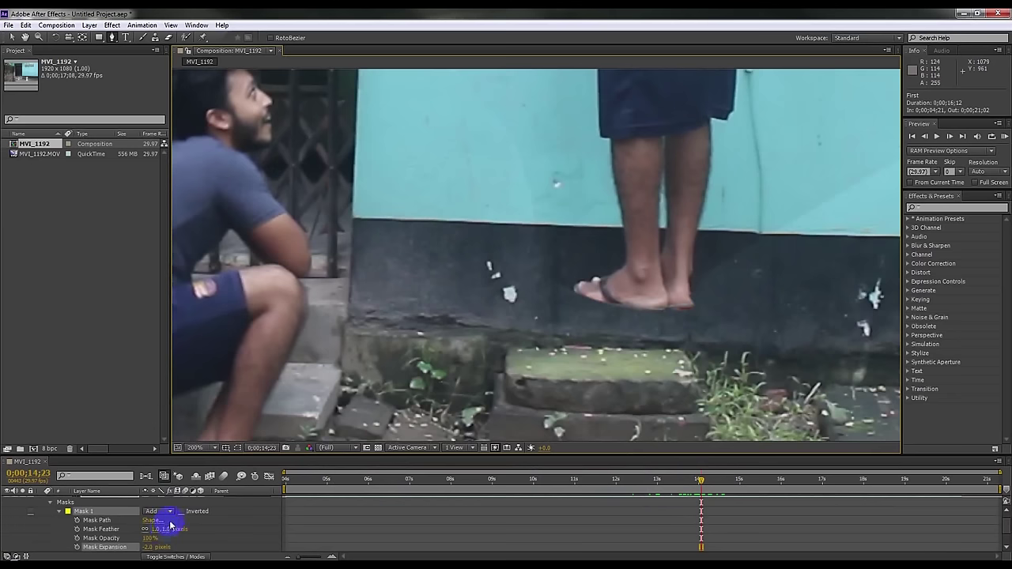
{"action": "left_click_drag", "start_coordinate": [166, 529], "coordinate": [177, 529]}
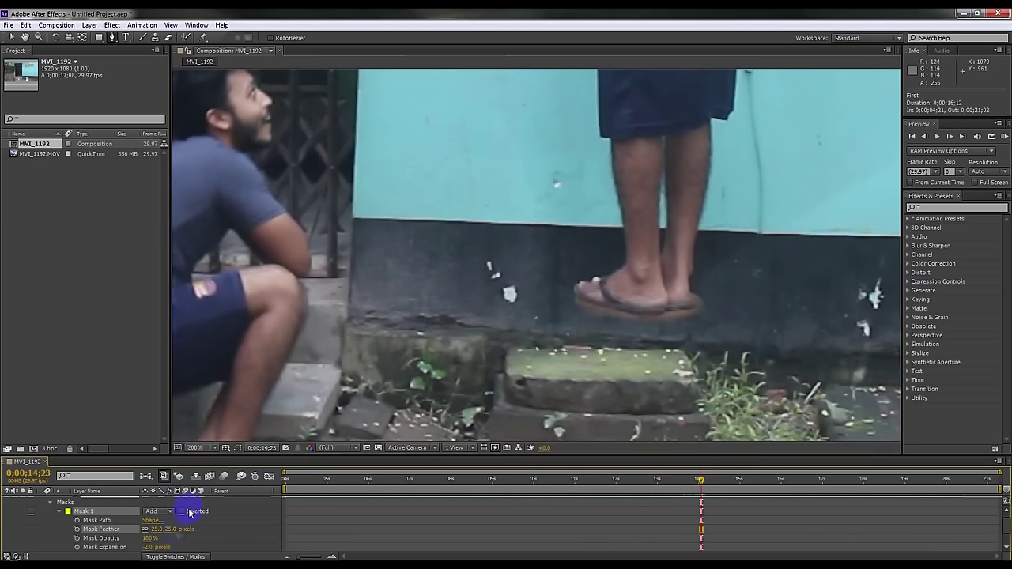
{"action": "left_click", "coordinate": [236, 450]}
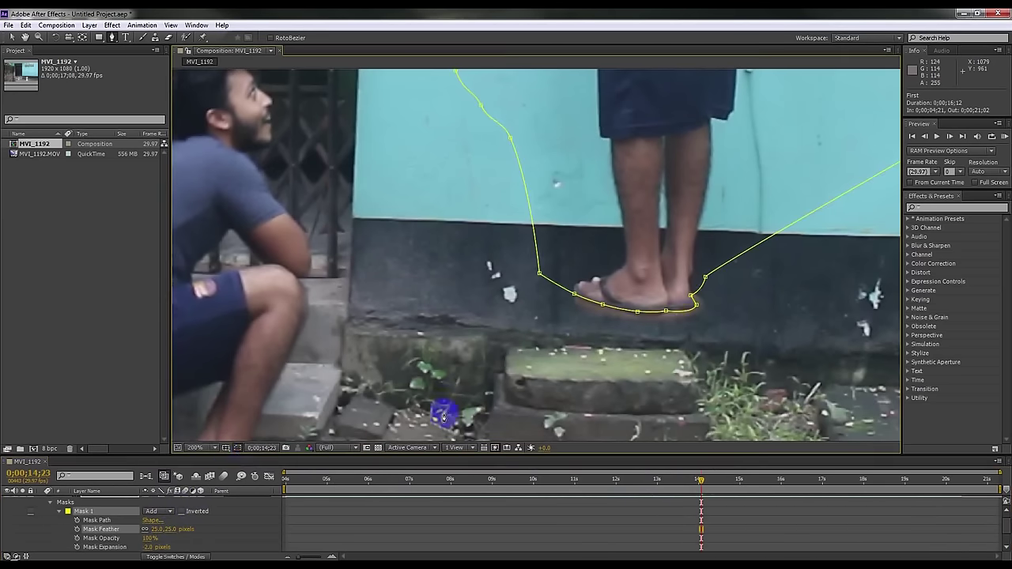
{"action": "left_click", "coordinate": [639, 314]}
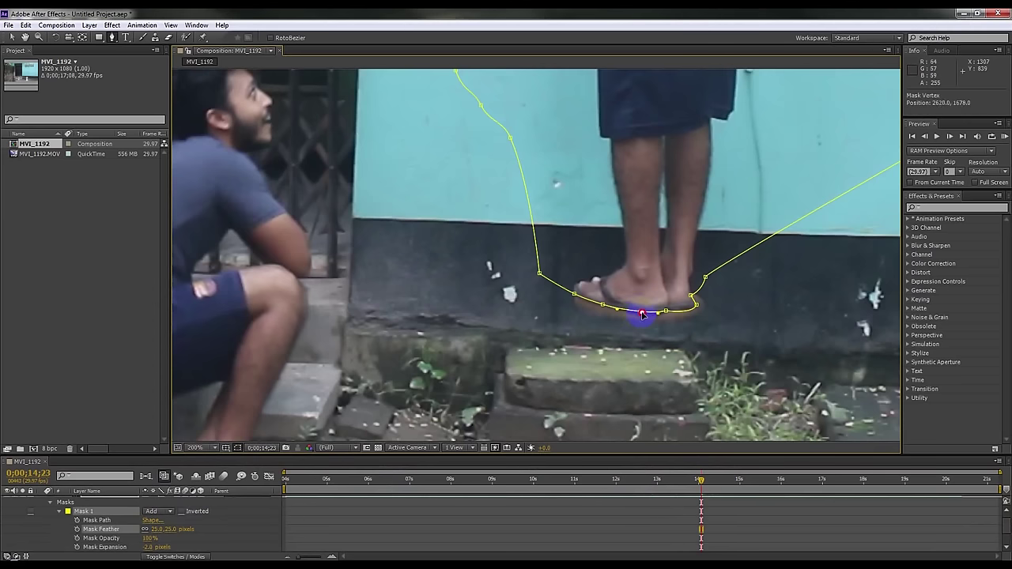
{"action": "left_click_drag", "start_coordinate": [642, 314], "coordinate": [580, 289]}
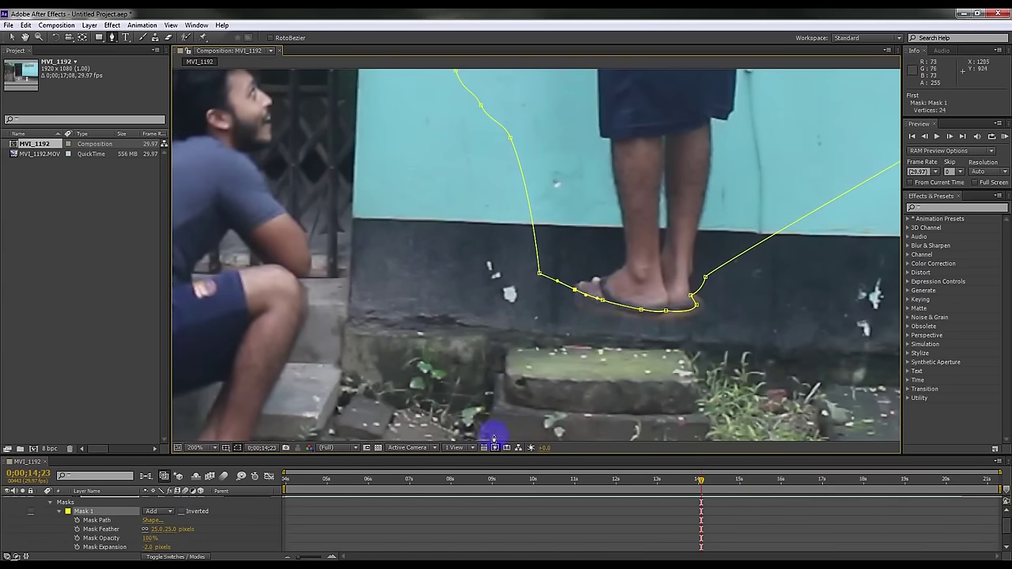
Step: Set Mask Expansion to -10 pixels and add a new mask point under the sandal
{"action": "left_click", "coordinate": [150, 547]}
{"action": "type", "text": "0"}
{"action": "key", "text": "Return"}
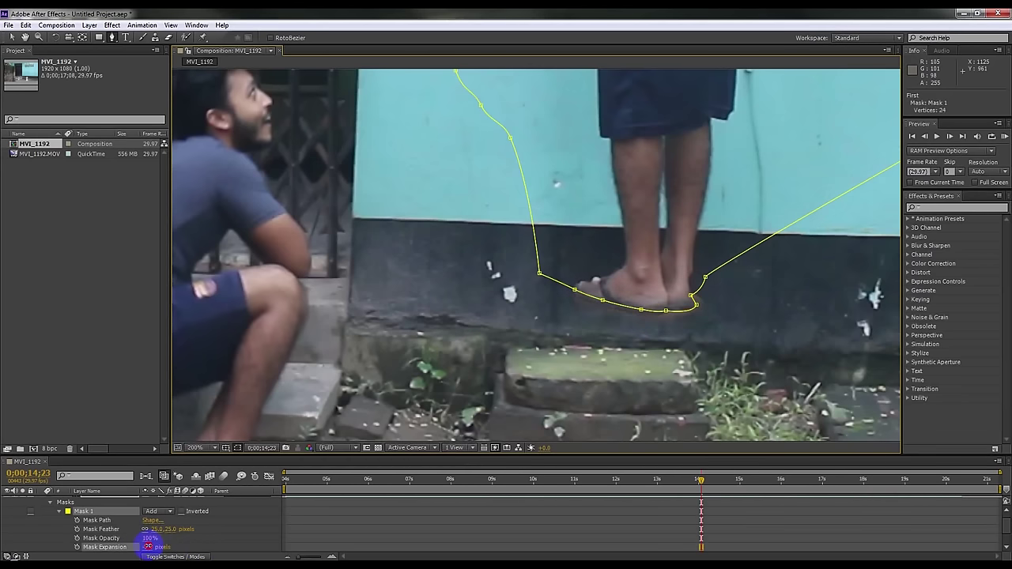
{"action": "left_click", "coordinate": [488, 346]}
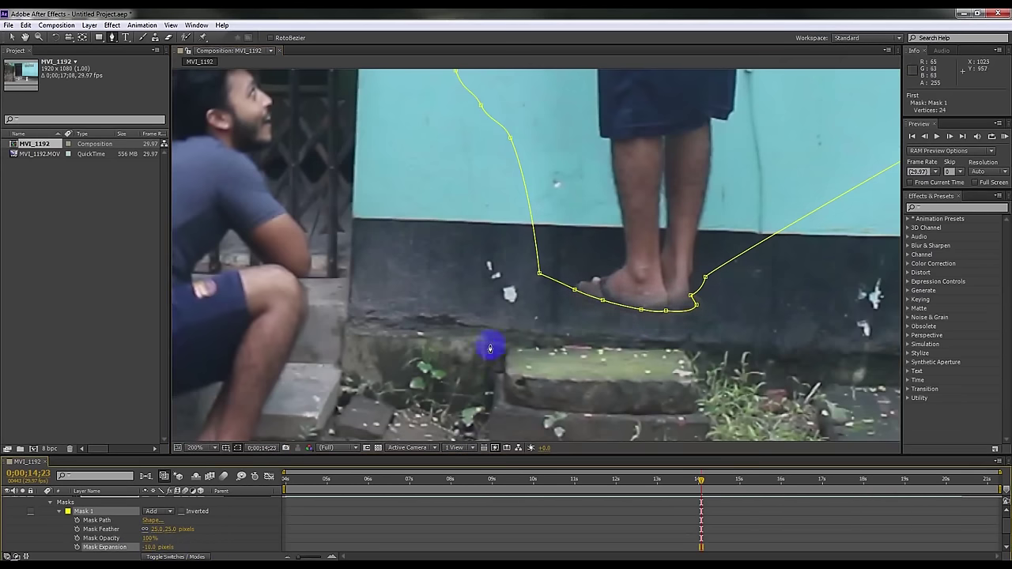
{"action": "left_click", "coordinate": [600, 308]}
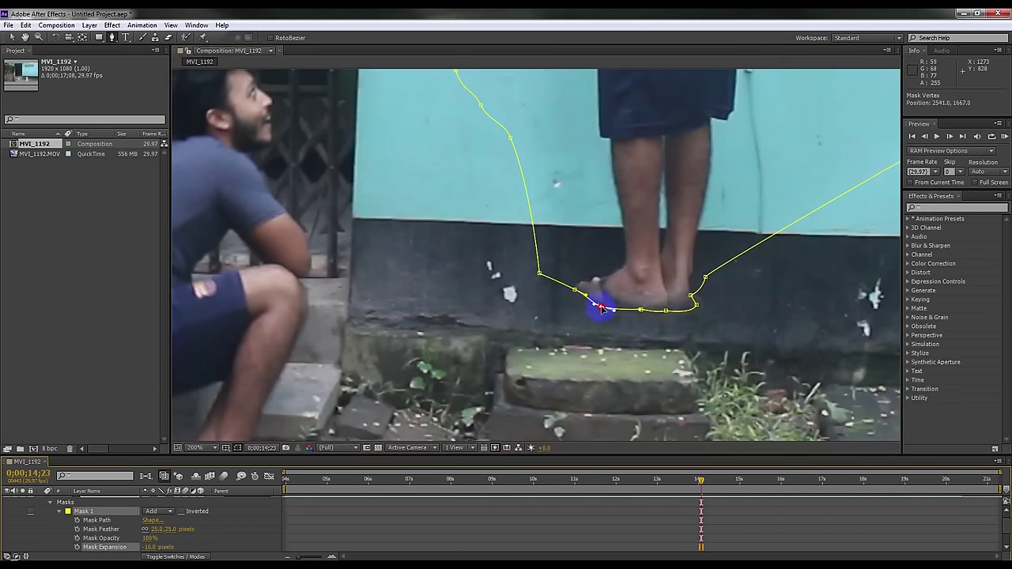
{"action": "mouse_move", "coordinate": [600, 308]}
{"action": "left_mouse_down"}
{"action": "mouse_move", "coordinate": [569, 298]}
{"action": "mouse_move", "coordinate": [599, 310]}
{"action": "left_mouse_up"}
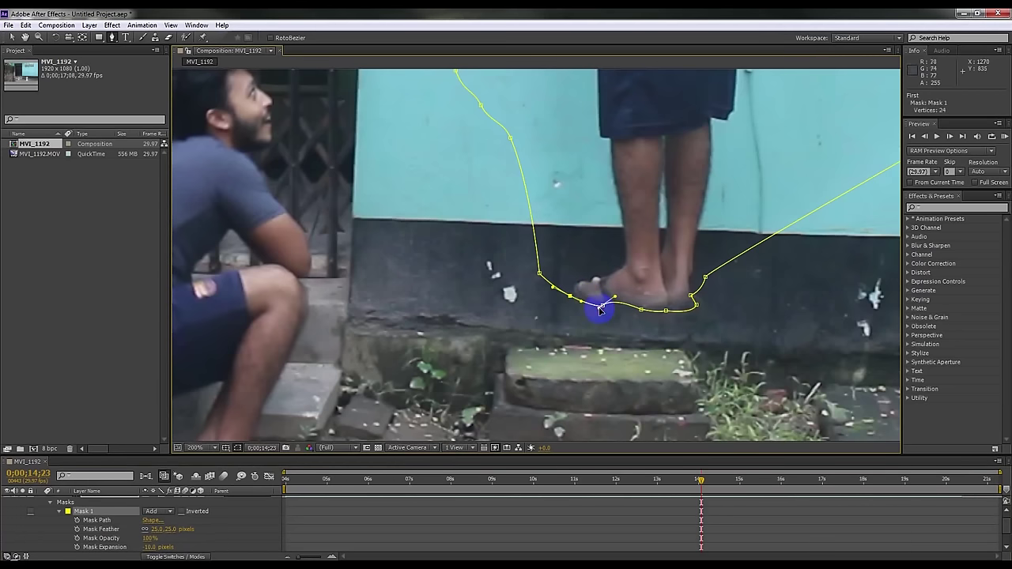
{"action": "key", "text": "ctrl+z"}
{"action": "scroll", "coordinate": [598, 309], "scroll_direction": "up", "scroll_amount": 1}
Step: At 400% zoom, drag mask vertices so the lower edge traces the sandal soles and right foot
{"action": "scroll", "coordinate": [585, 228], "scroll_direction": "up", "scroll_amount": 1}
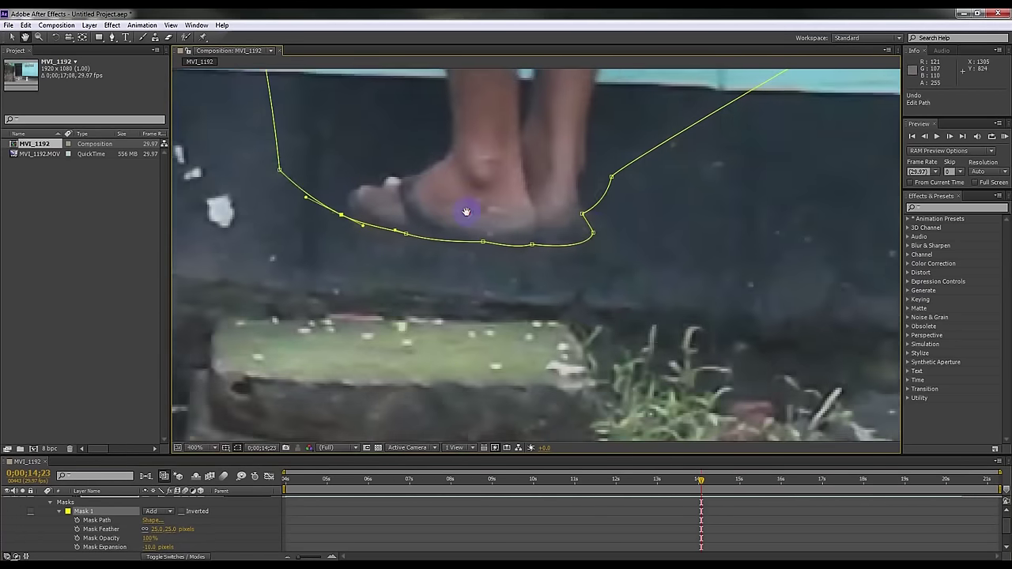
{"action": "mouse_move", "coordinate": [575, 211]}
{"action": "left_mouse_down"}
{"action": "mouse_move", "coordinate": [603, 205]}
{"action": "mouse_move", "coordinate": [589, 228]}
{"action": "left_mouse_up"}
{"action": "left_click", "coordinate": [586, 230]}
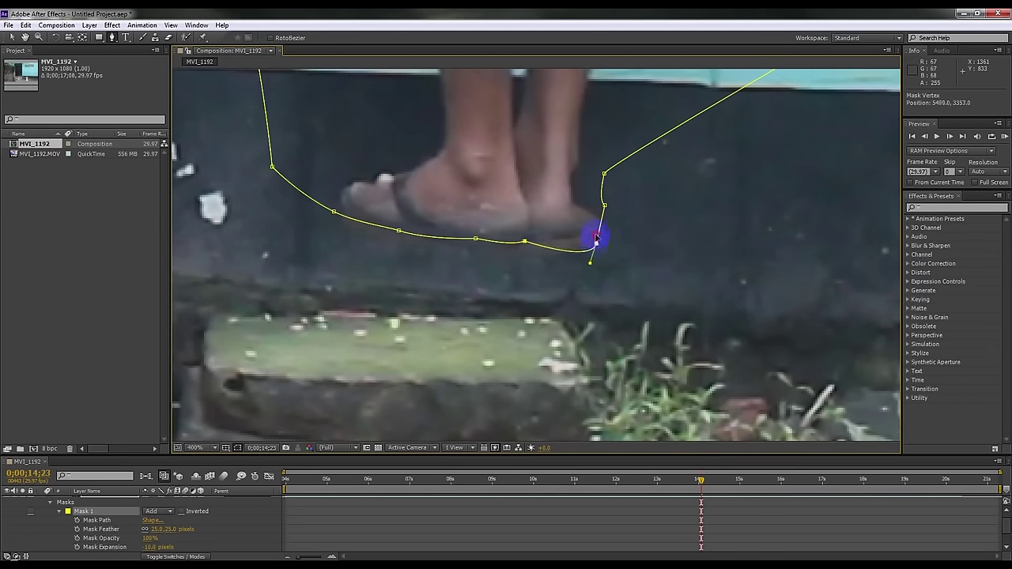
{"action": "left_click_drag", "start_coordinate": [531, 243], "coordinate": [469, 252]}
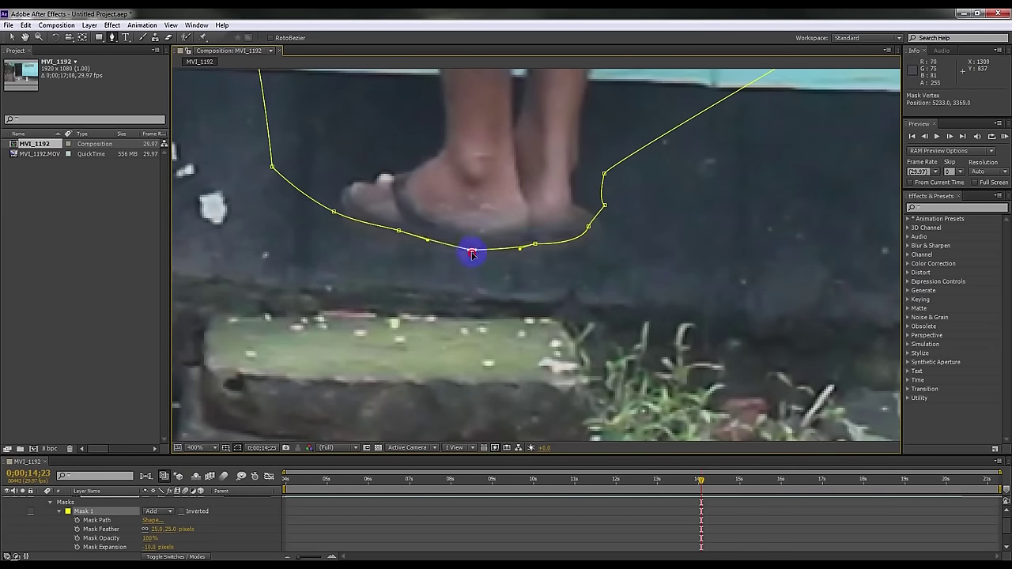
{"action": "left_click_drag", "start_coordinate": [399, 231], "coordinate": [343, 222]}
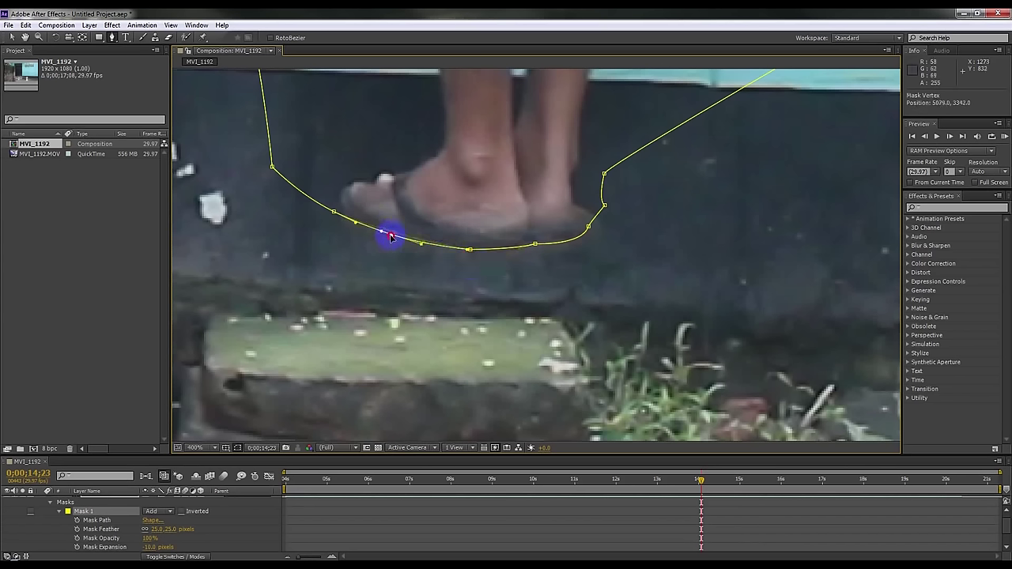
{"action": "left_click", "coordinate": [334, 213]}
{"action": "left_click", "coordinate": [588, 227]}
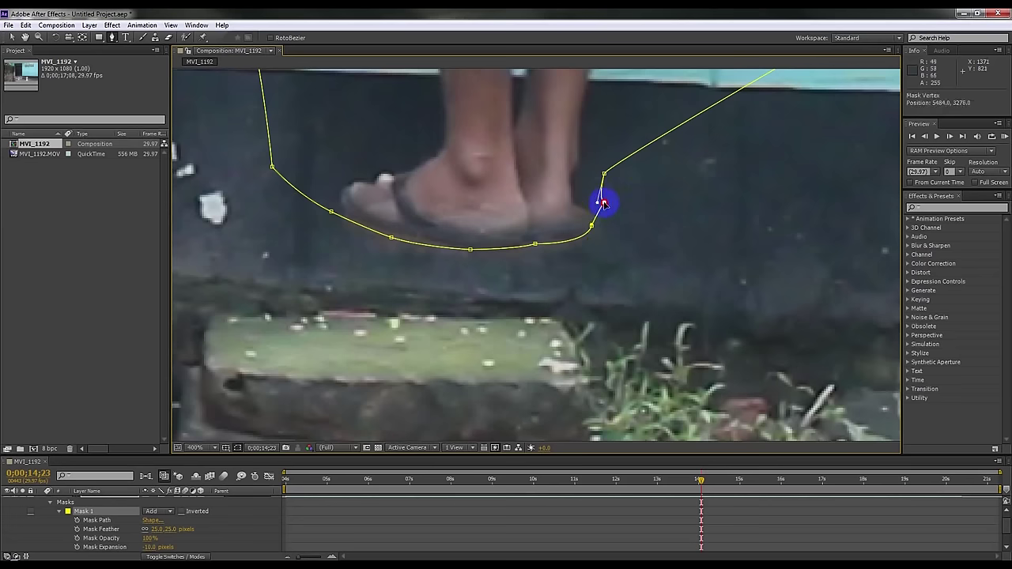
{"action": "left_click_drag", "start_coordinate": [606, 173], "coordinate": [626, 162]}
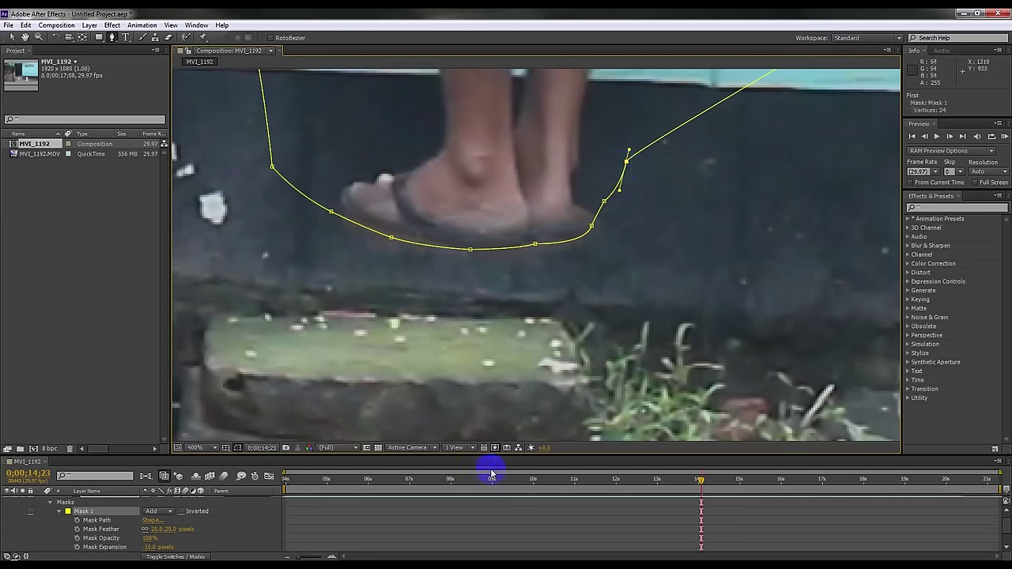
{"action": "left_click_drag", "start_coordinate": [452, 479], "coordinate": [610, 472]}
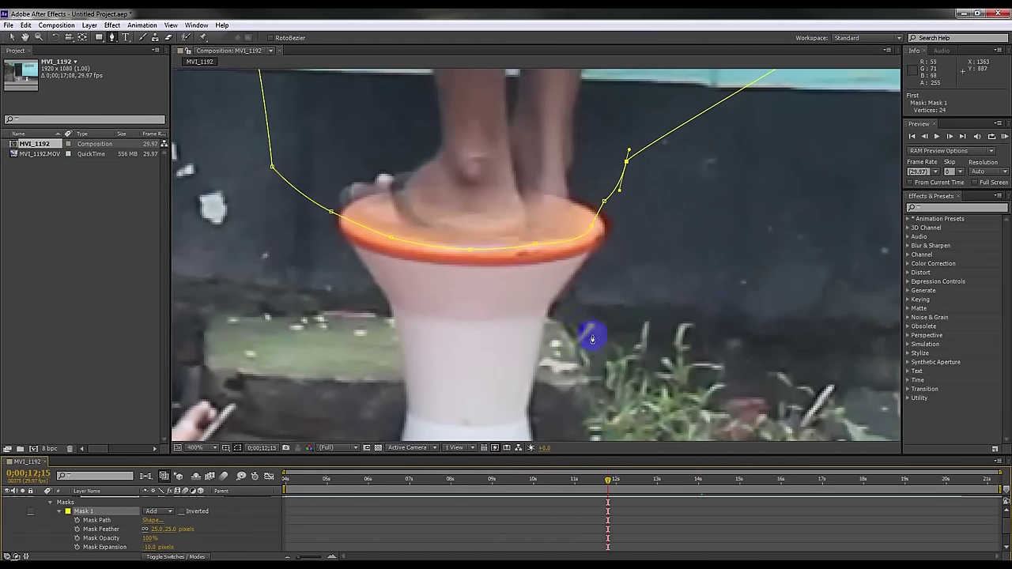
Step: Drop Mask Feather to 0, enter -5 pixels for Mask Expansion, and deselect the layer
{"action": "scroll", "coordinate": [576, 318], "scroll_direction": "down", "scroll_amount": 7}
{"action": "scroll", "coordinate": [559, 299], "scroll_direction": "up", "scroll_amount": 5}
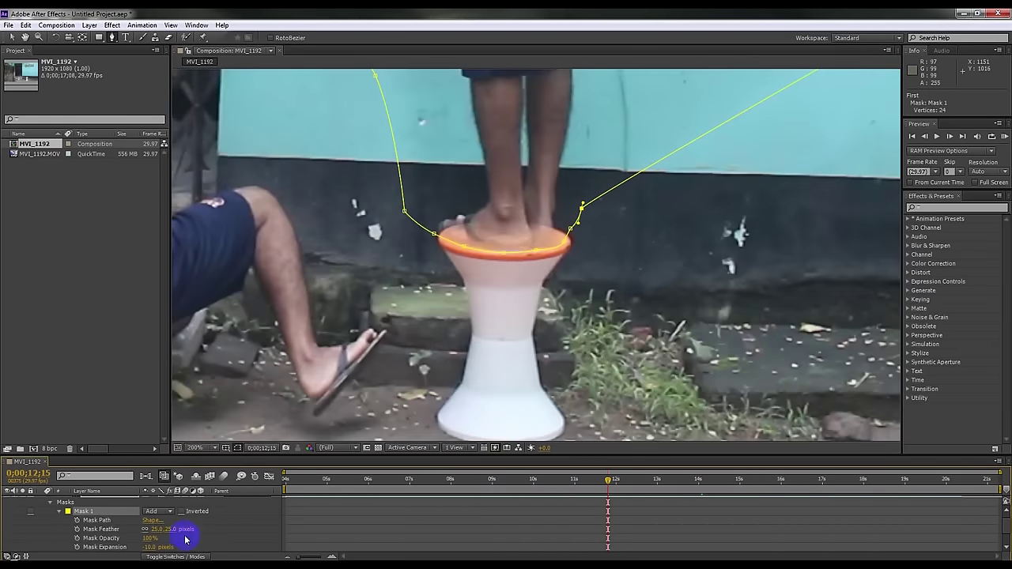
{"action": "left_click_drag", "start_coordinate": [167, 529], "coordinate": [149, 529]}
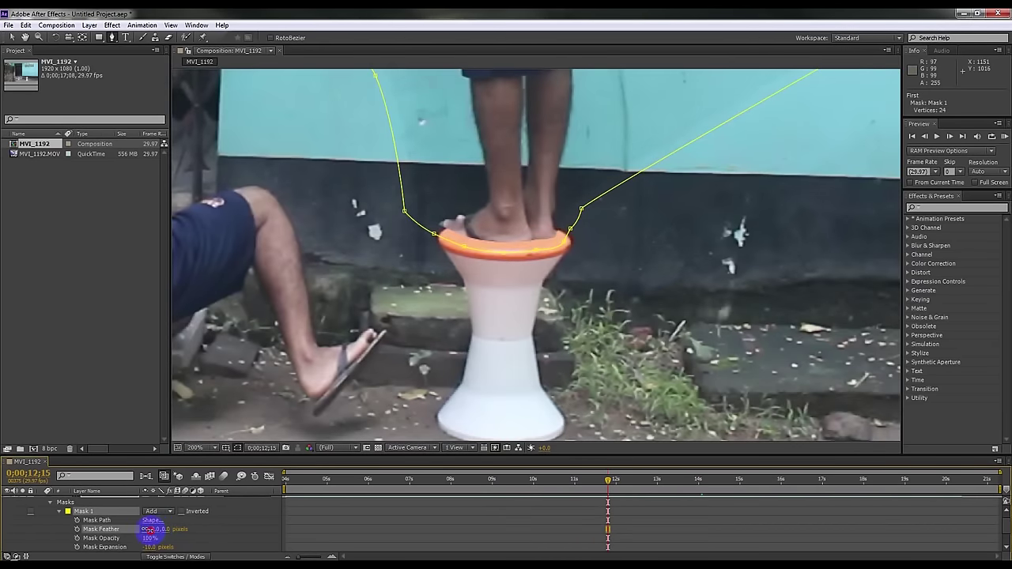
{"action": "left_click_drag", "start_coordinate": [149, 547], "coordinate": [159, 531]}
{"action": "left_click", "coordinate": [156, 547]}
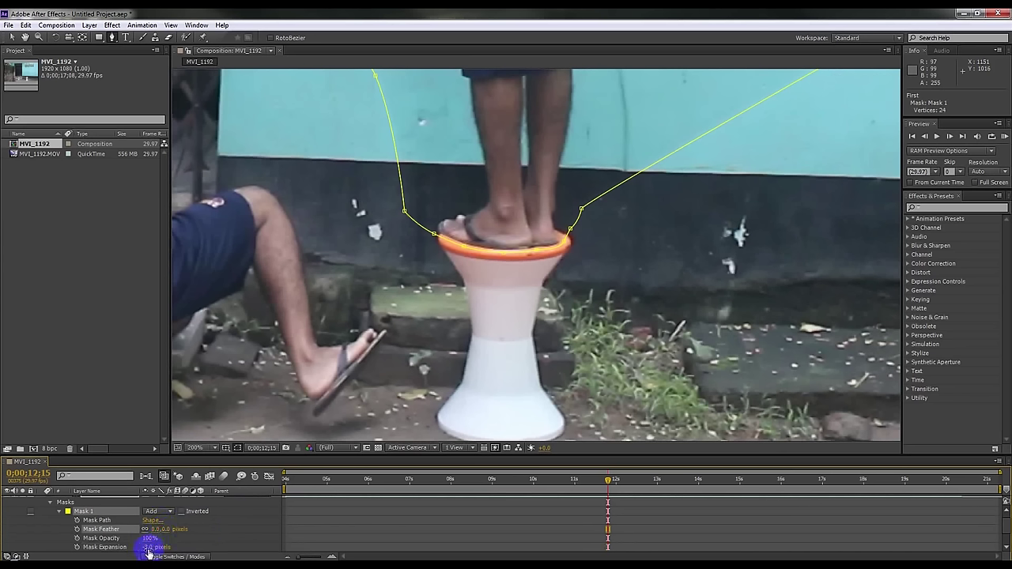
{"action": "type", "text": "-5"}
{"action": "key", "text": "Return"}
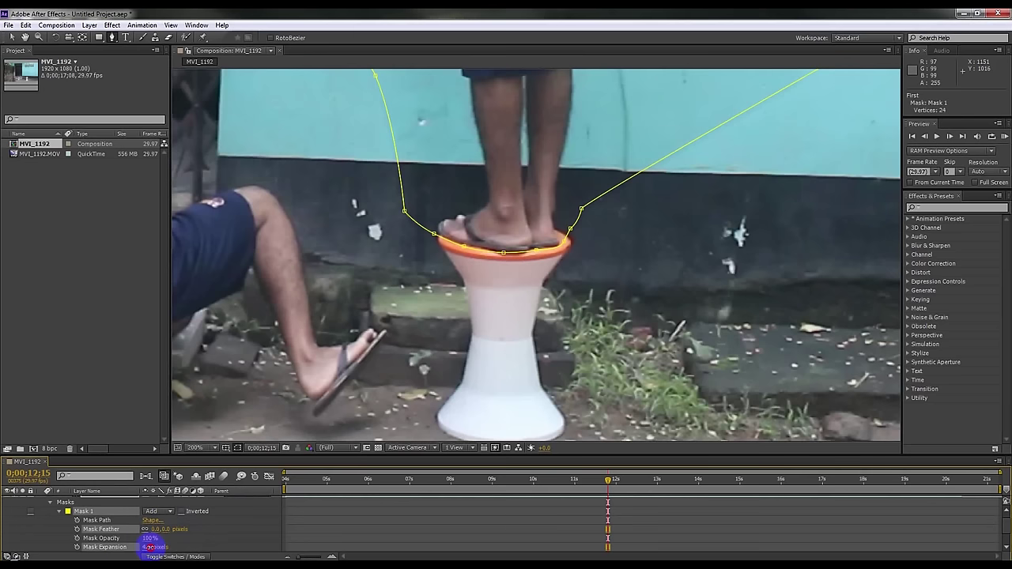
{"action": "left_click", "coordinate": [237, 448]}
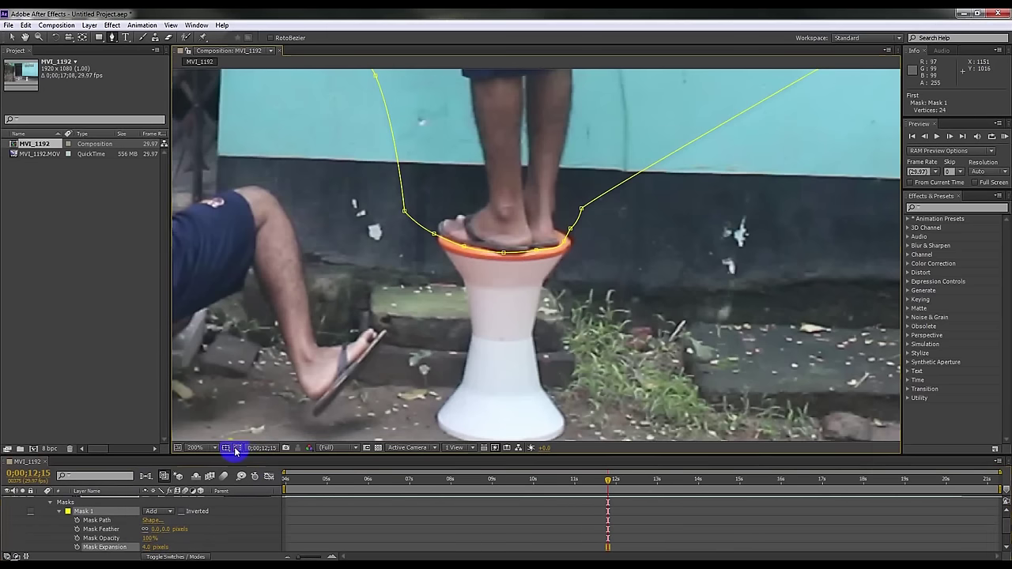
{"action": "scroll", "coordinate": [188, 530], "scroll_direction": "down", "scroll_amount": 3}
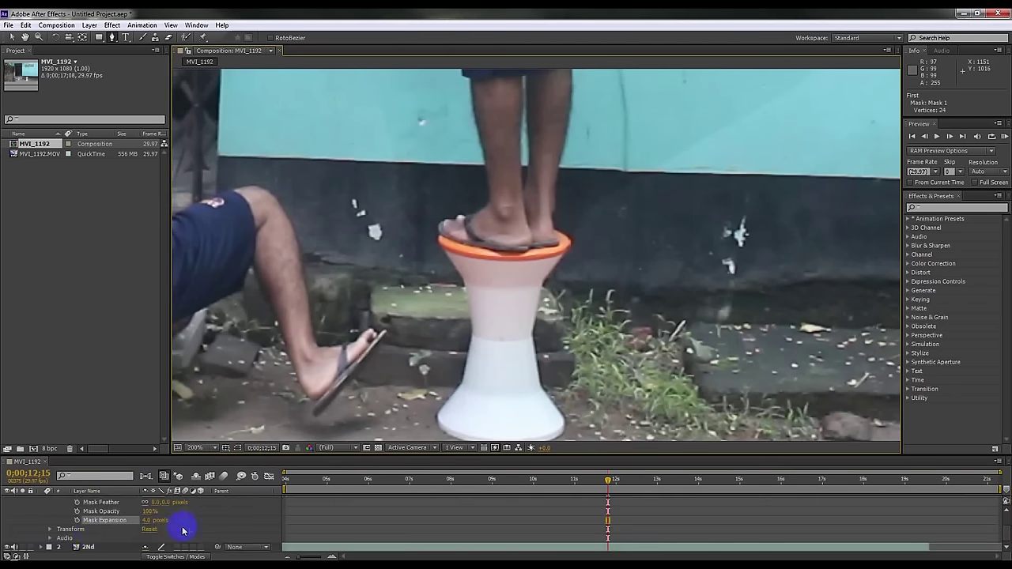
Step: Hide the background layer and move a mask vertex to reshape the mask around the foot
{"action": "left_click", "coordinate": [8, 547]}
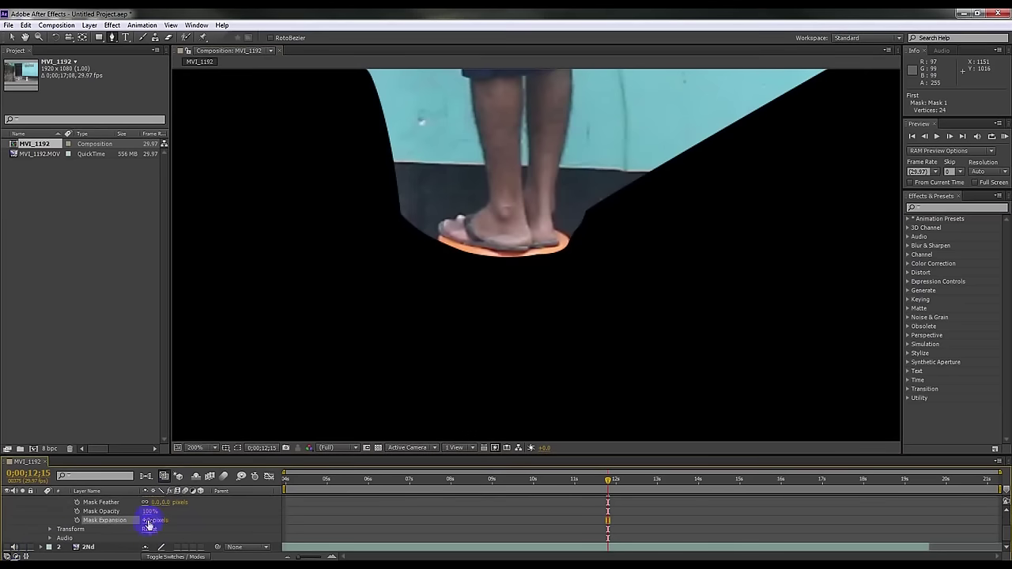
{"action": "left_click_drag", "start_coordinate": [146, 520], "coordinate": [145, 520]}
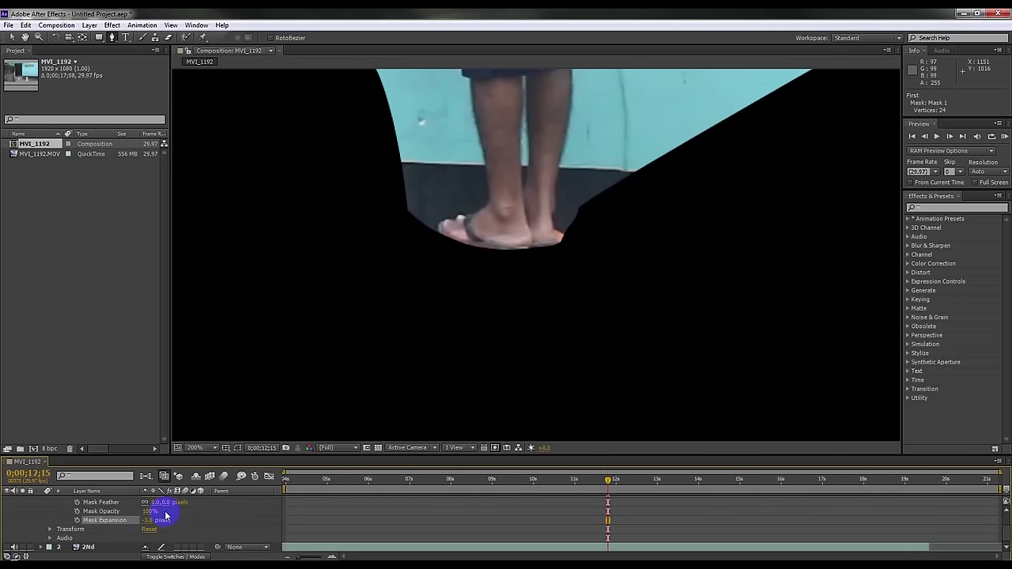
{"action": "scroll", "coordinate": [58, 509], "scroll_direction": "up", "scroll_amount": 2}
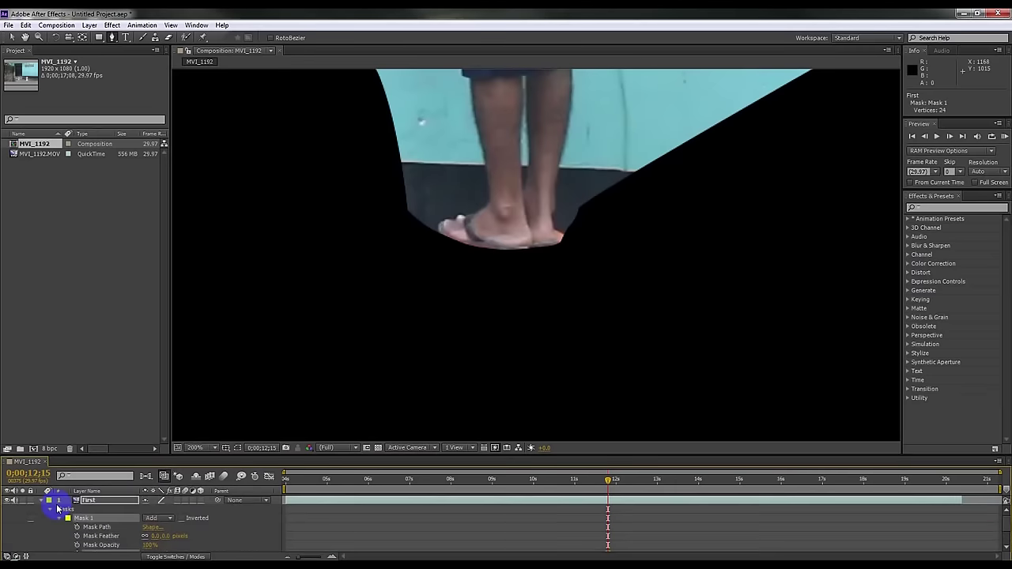
{"action": "left_click", "coordinate": [41, 501]}
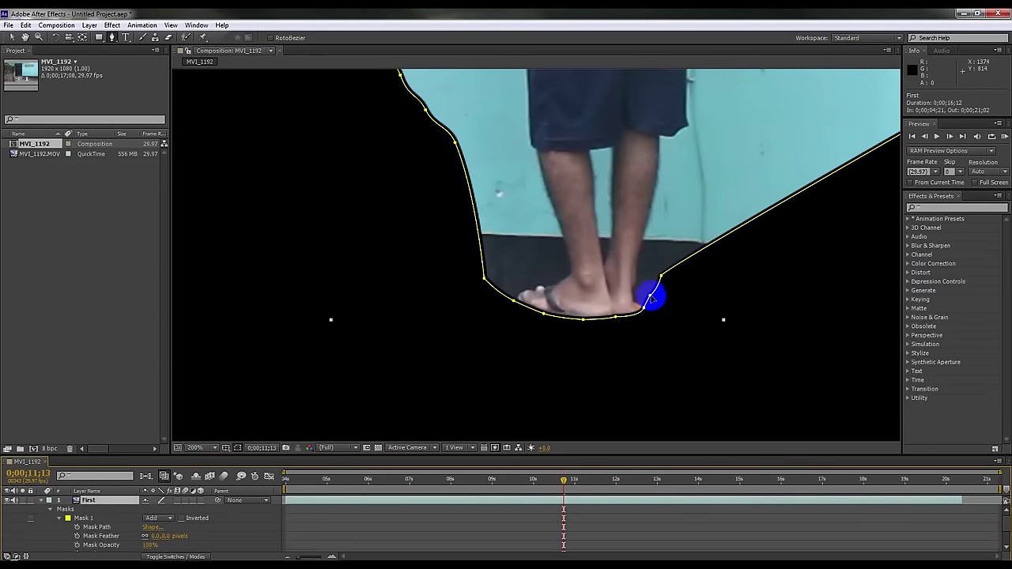
{"action": "left_click", "coordinate": [648, 298]}
{"action": "left_click_drag", "start_coordinate": [648, 297], "coordinate": [640, 309]}
Step: Pull the mask in by 9 pixels and raise its feather to about 21 pixels
{"action": "left_click", "coordinate": [148, 545]}
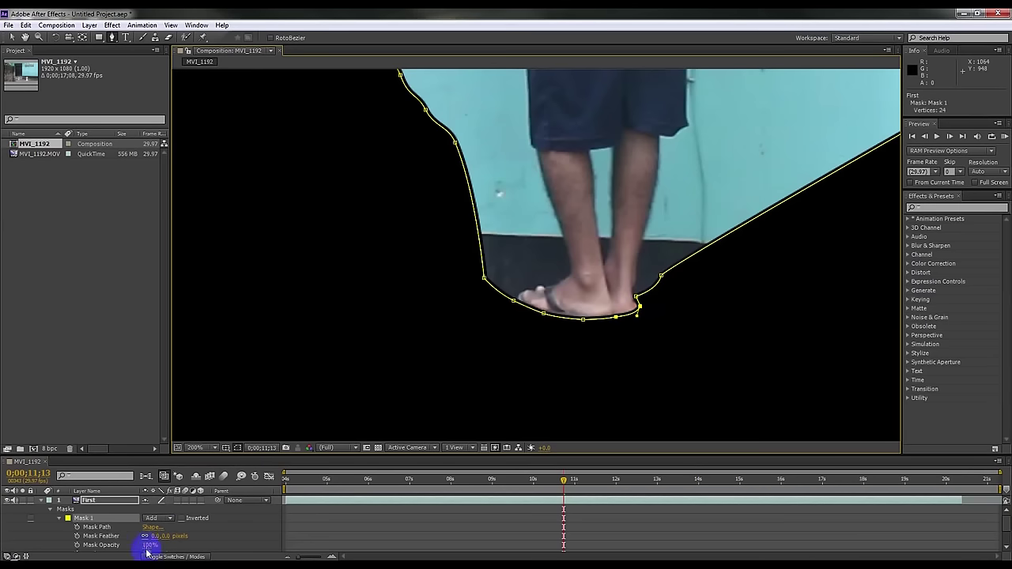
{"action": "scroll", "coordinate": [151, 547], "scroll_direction": "down", "scroll_amount": 2}
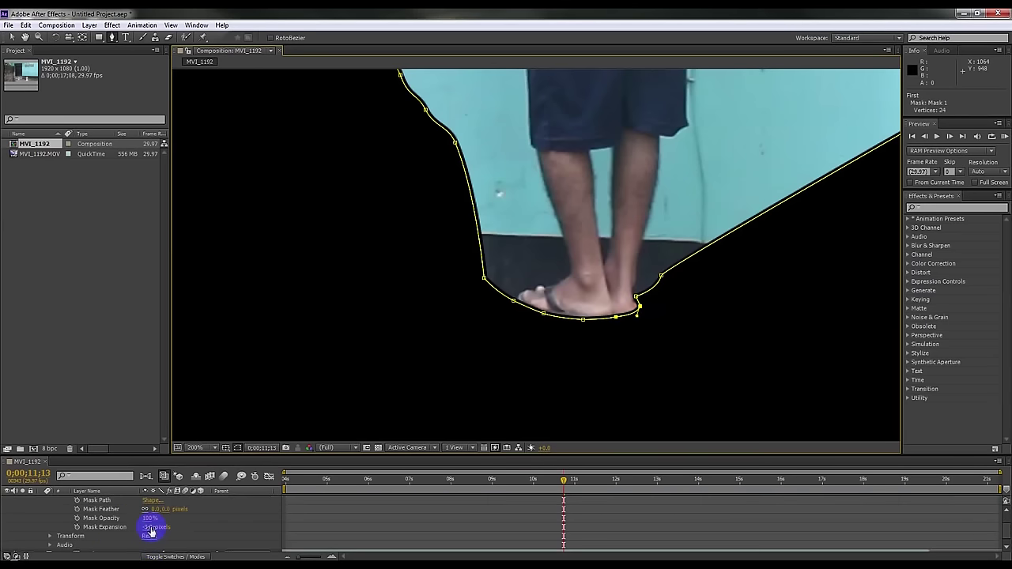
{"action": "left_click_drag", "start_coordinate": [148, 526], "coordinate": [153, 529]}
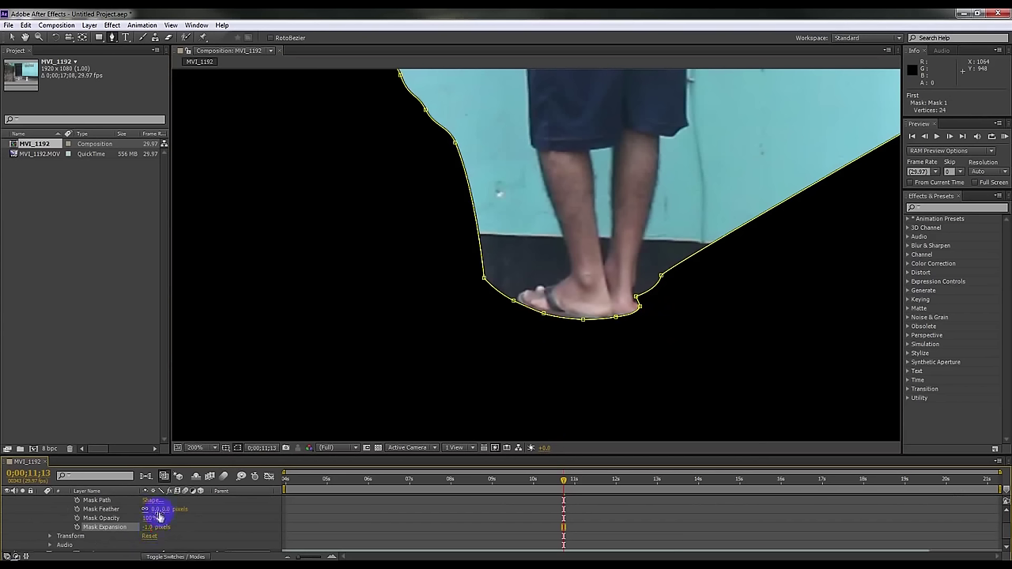
{"action": "left_click_drag", "start_coordinate": [158, 513], "coordinate": [162, 511]}
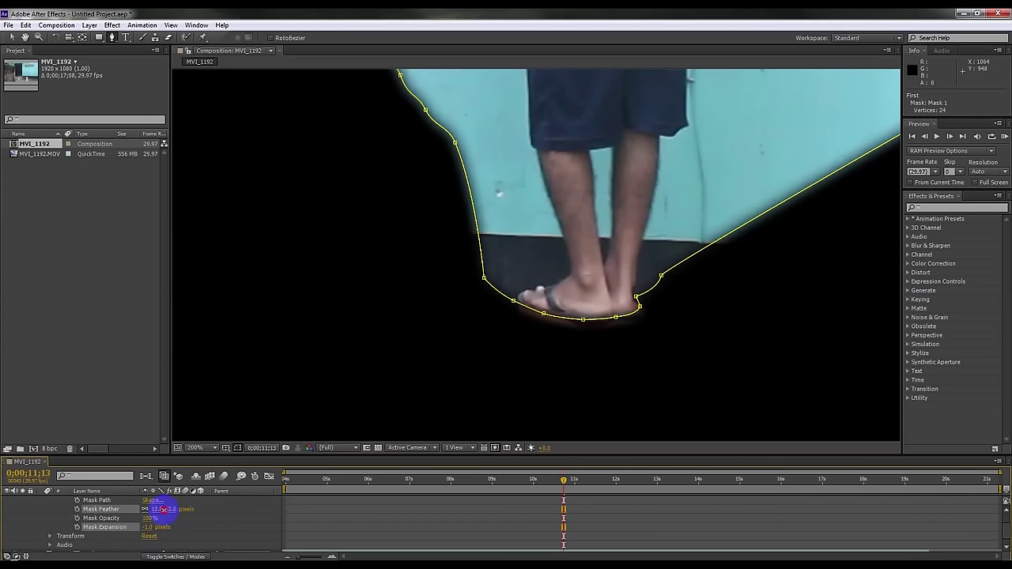
{"action": "left_click_drag", "start_coordinate": [163, 509], "coordinate": [166, 509]}
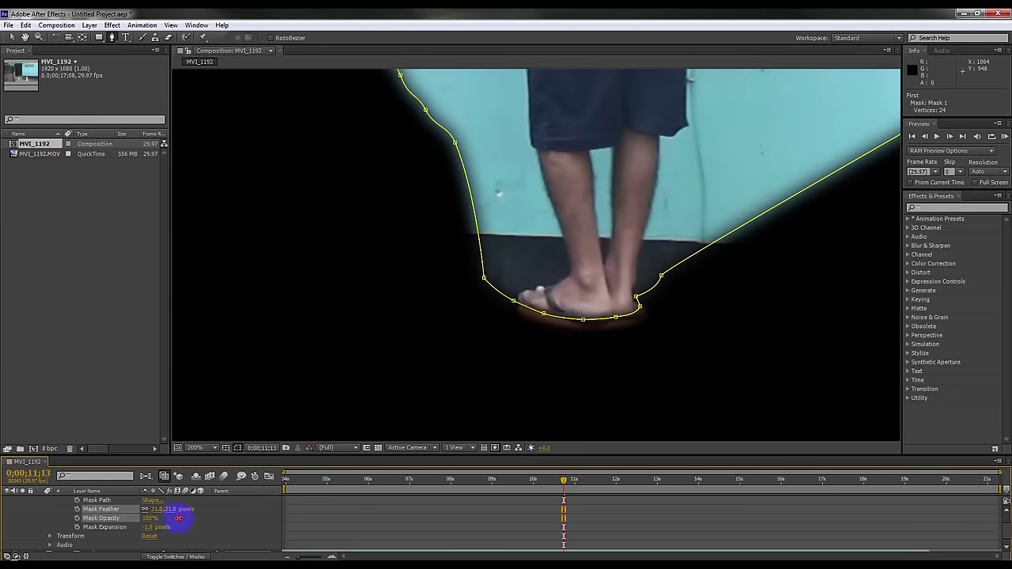
{"action": "left_click", "coordinate": [178, 518]}
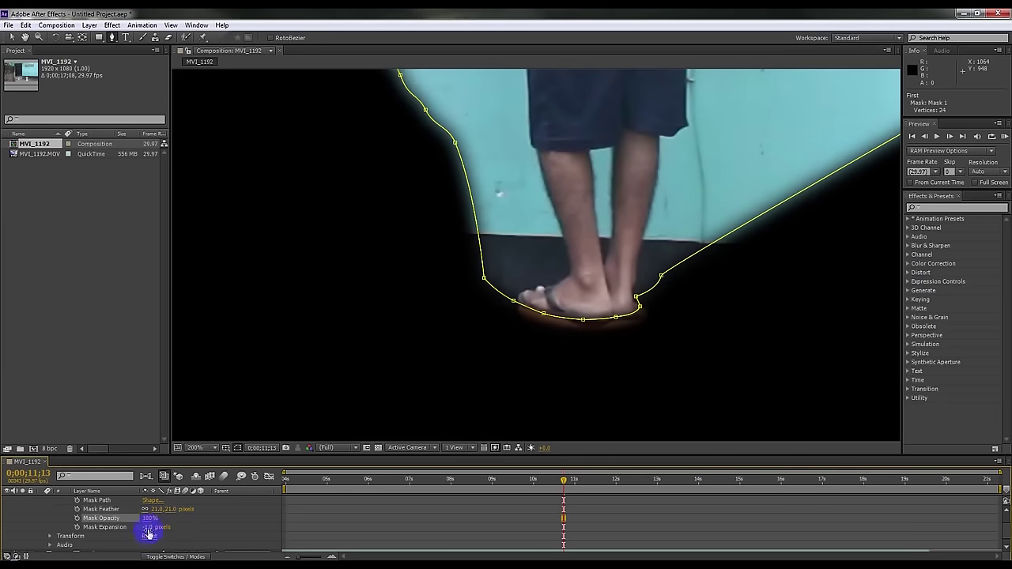
Step: Test the Inverted option on and off, then set Mask Expansion to 1 pixel
{"action": "scroll", "coordinate": [156, 529], "scroll_direction": "up", "scroll_amount": 2}
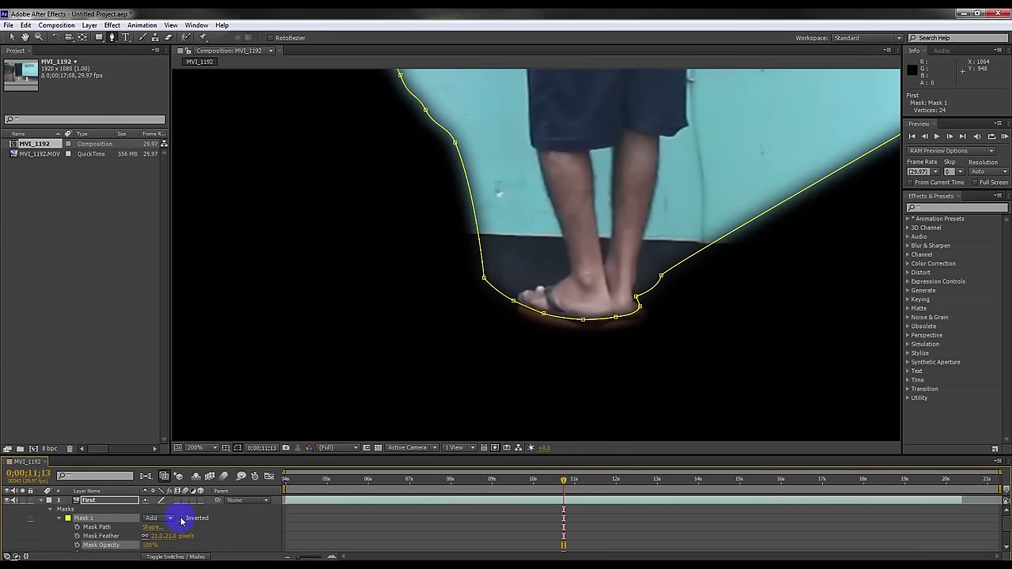
{"action": "left_click", "coordinate": [181, 519]}
{"action": "left_click", "coordinate": [181, 519]}
{"action": "scroll", "coordinate": [156, 545], "scroll_direction": "down", "scroll_amount": 2}
{"action": "left_click_drag", "start_coordinate": [148, 527], "coordinate": [154, 528]}
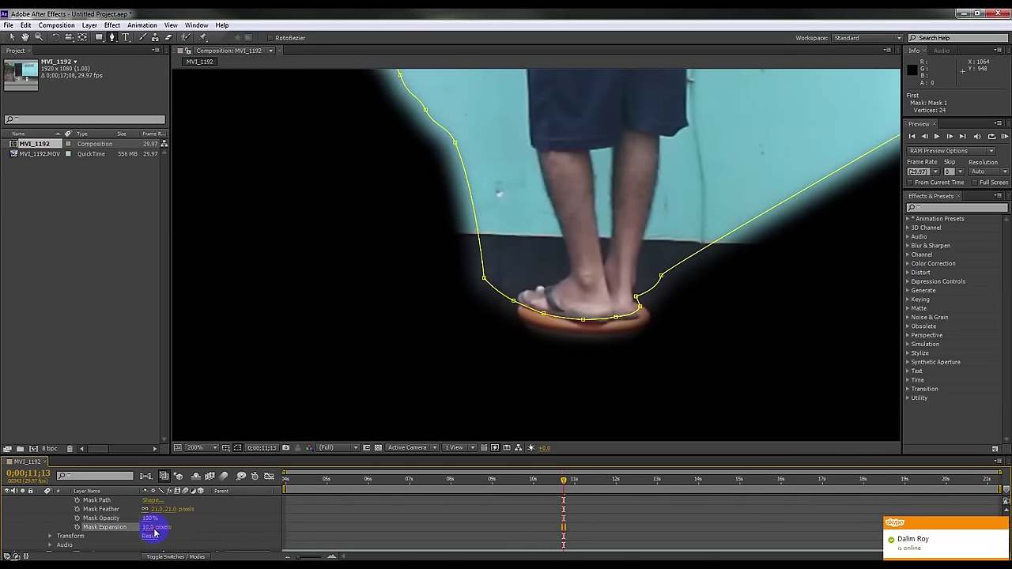
{"action": "left_click", "coordinate": [149, 527]}
{"action": "type", "text": "1"}
{"action": "key", "text": "Return"}
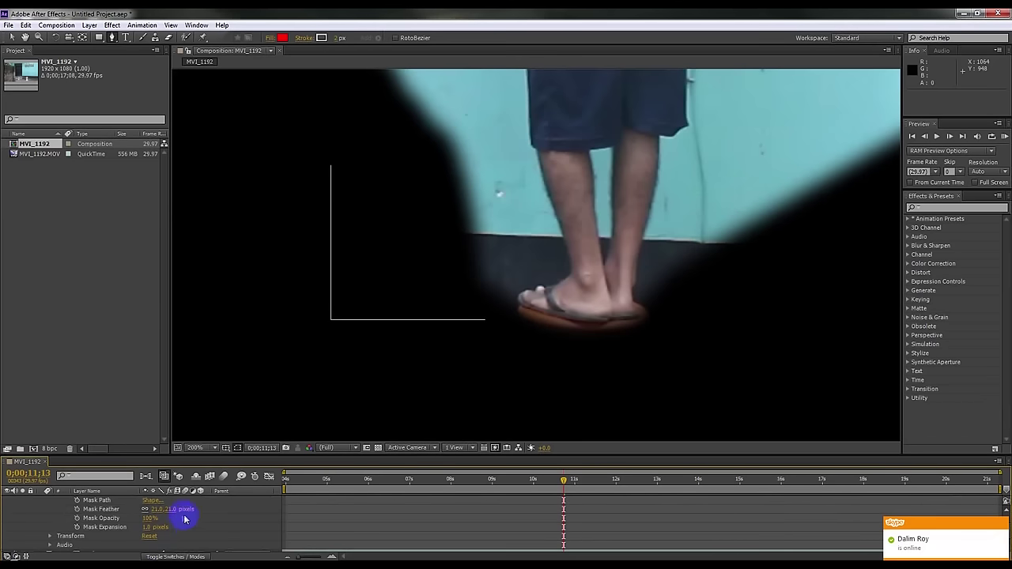
Step: Lower Mask Feather to 10 pixels and collapse the First layer's properties
{"action": "mouse_move", "coordinate": [172, 515]}
{"action": "left_mouse_down"}
{"action": "mouse_move", "coordinate": [158, 512]}
{"action": "mouse_move", "coordinate": [143, 526]}
{"action": "left_mouse_up"}
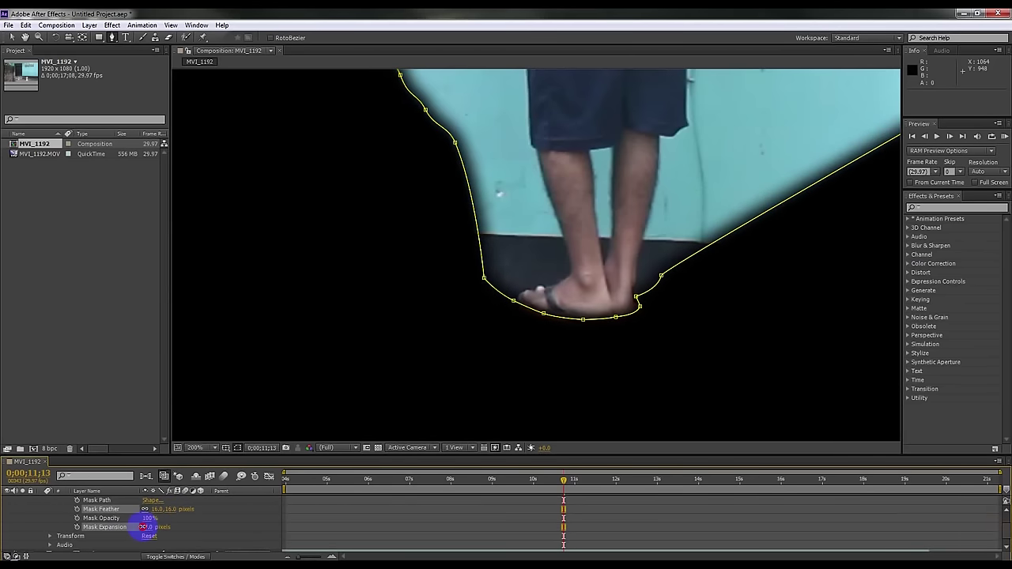
{"action": "scroll", "coordinate": [76, 513], "scroll_direction": "up", "scroll_amount": 2}
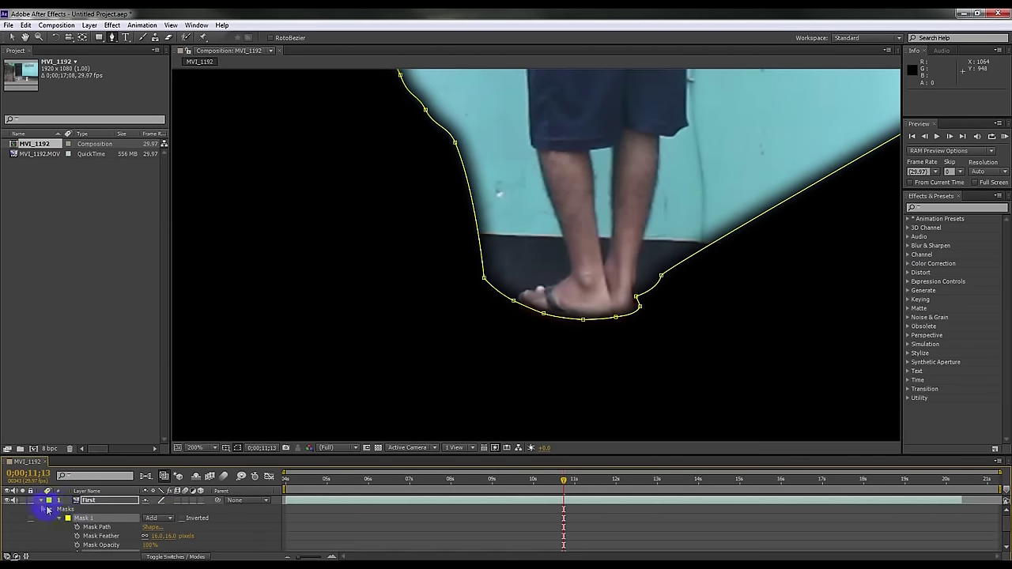
{"action": "left_click", "coordinate": [169, 536]}
{"action": "left_click", "coordinate": [203, 535]}
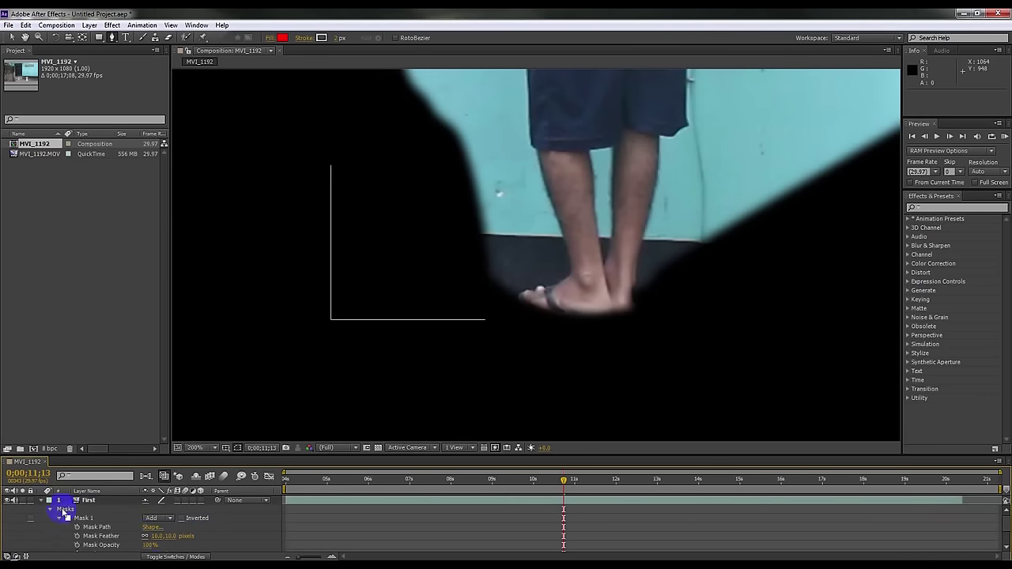
{"action": "left_click", "coordinate": [42, 500]}
{"action": "scroll", "coordinate": [477, 300], "scroll_direction": "down", "scroll_amount": 3}
{"action": "scroll", "coordinate": [476, 300], "scroll_direction": "down", "scroll_amount": 2}
{"action": "scroll", "coordinate": [476, 301], "scroll_direction": "up", "scroll_amount": 2}
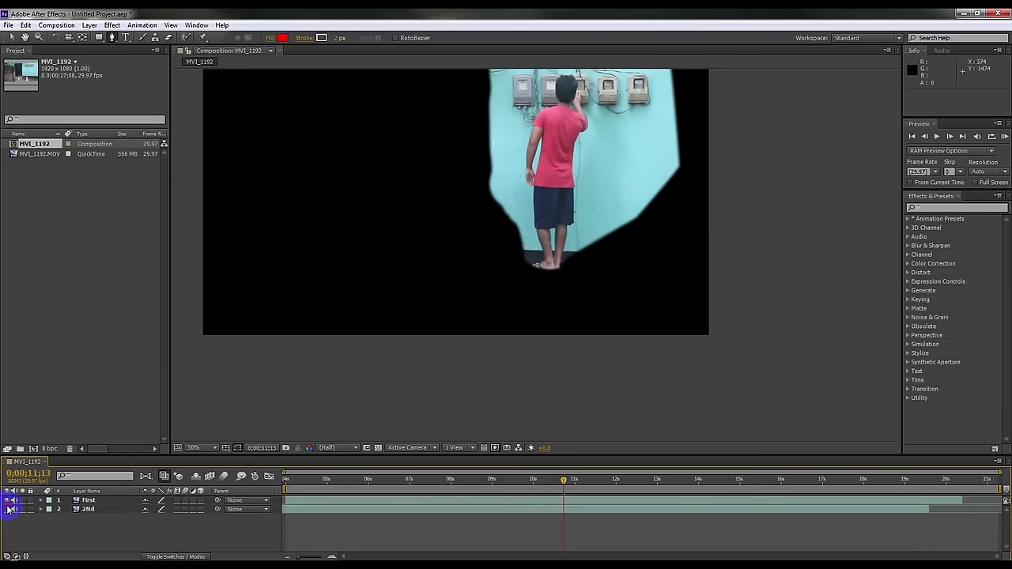
Step: Show layer 2 again and give the First layer's Mask 1 a 32-pixel feather
{"action": "left_click", "coordinate": [8, 509]}
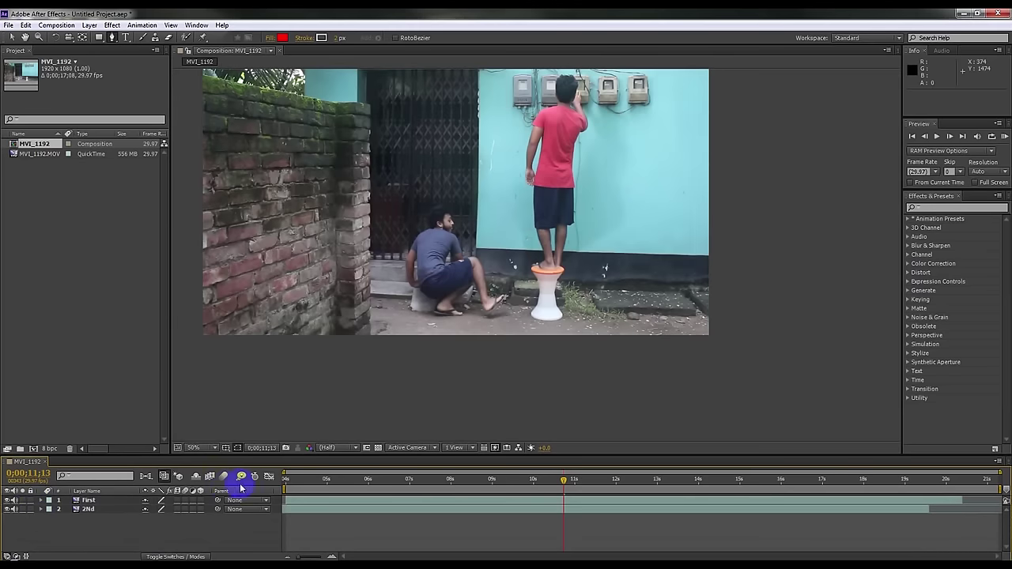
{"action": "left_click", "coordinate": [86, 500]}
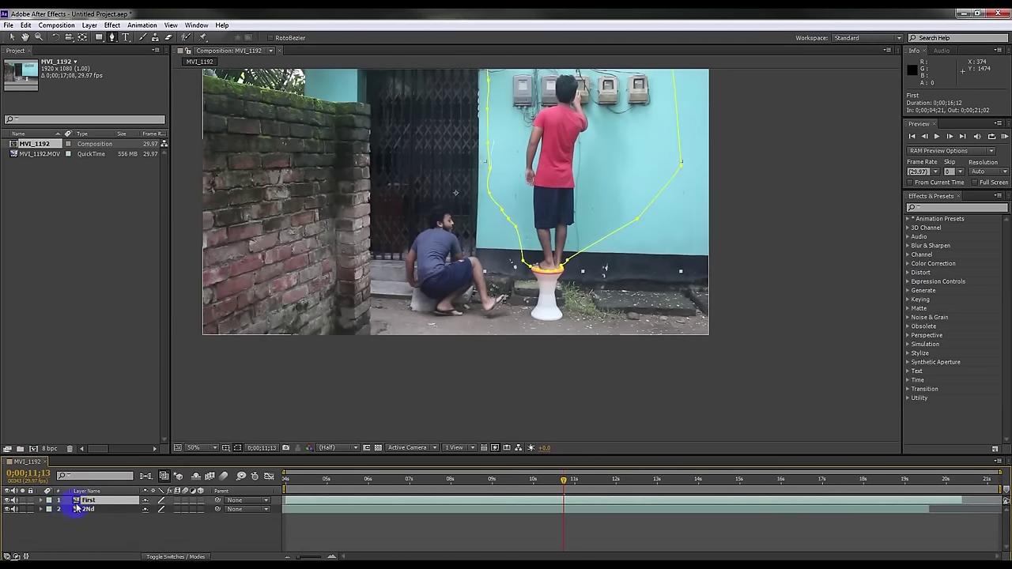
{"action": "left_click", "coordinate": [43, 500]}
{"action": "left_click_drag", "start_coordinate": [170, 538], "coordinate": [215, 535]}
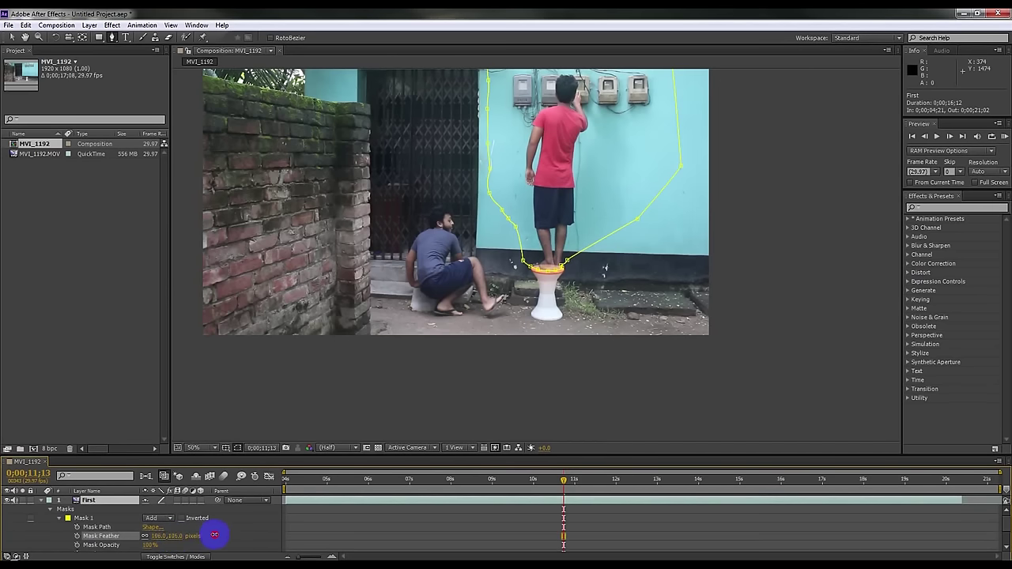
{"action": "left_click_drag", "start_coordinate": [219, 534], "coordinate": [214, 535]}
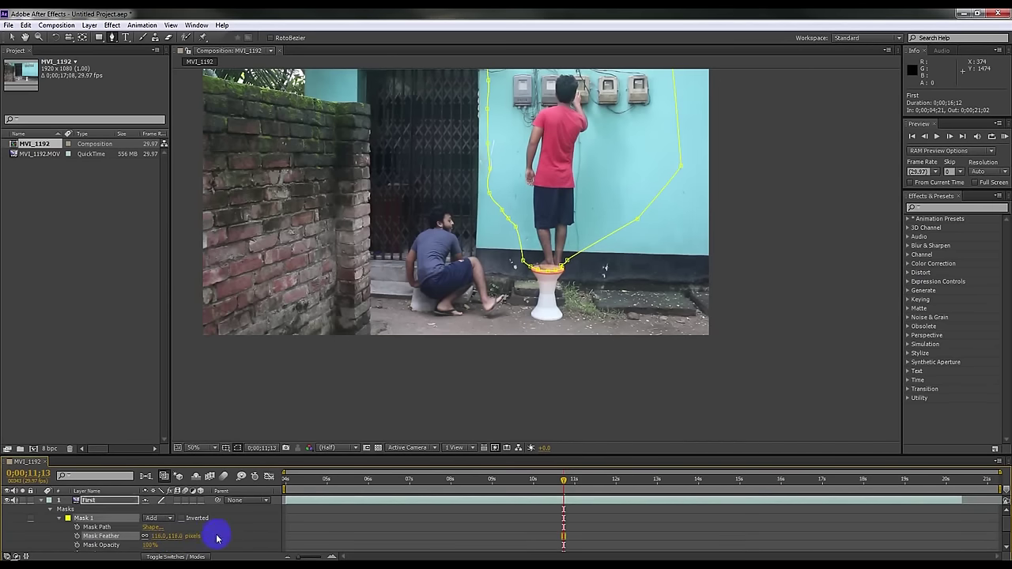
{"action": "left_click", "coordinate": [217, 538]}
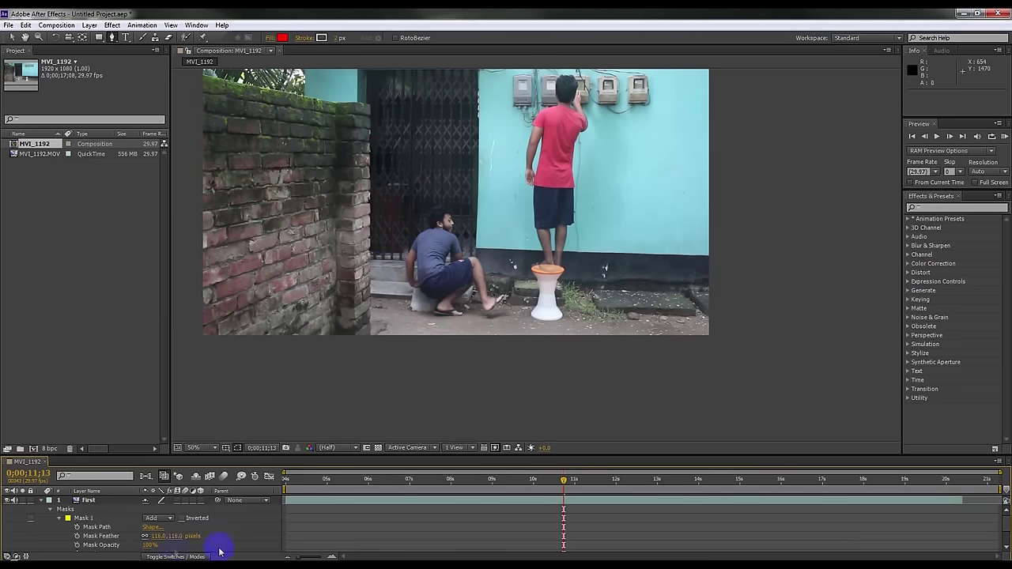
Step: Set Mask 1's expansion to 106 pixels and pull a right-side vertex outward
{"action": "scroll", "coordinate": [170, 549], "scroll_direction": "down", "scroll_amount": 3}
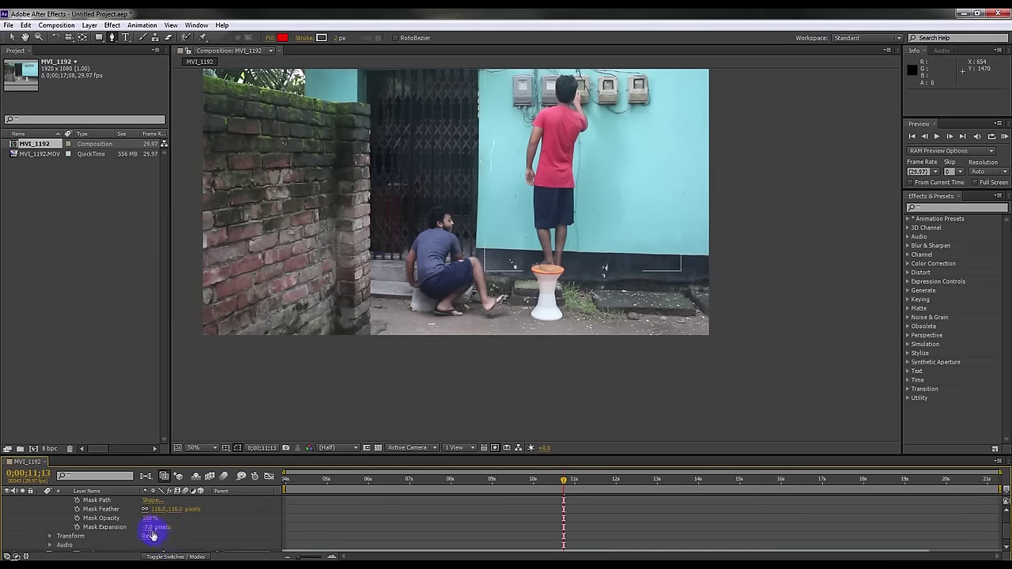
{"action": "left_click_drag", "start_coordinate": [147, 527], "coordinate": [141, 527]}
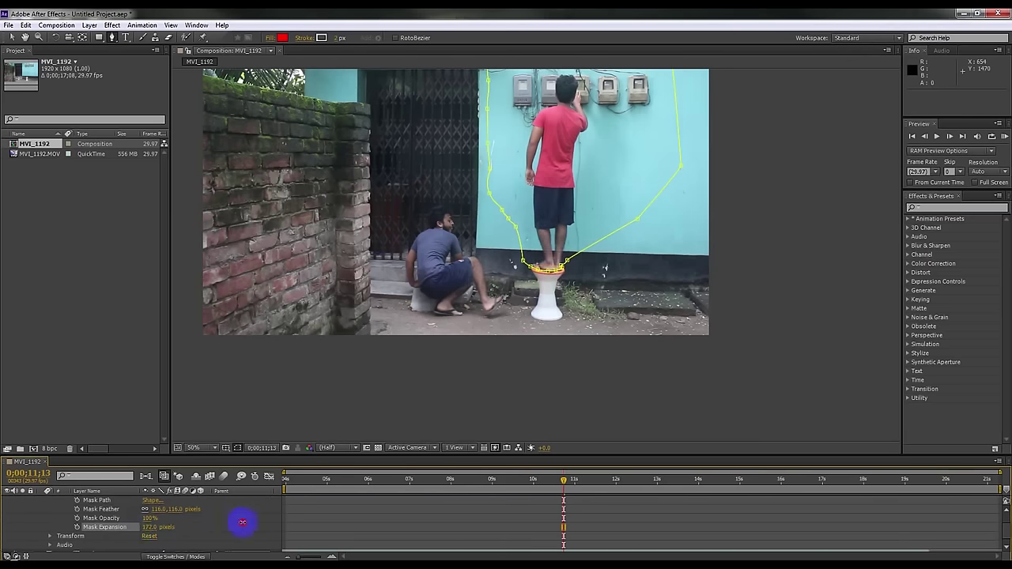
{"action": "left_click_drag", "start_coordinate": [226, 526], "coordinate": [163, 512]}
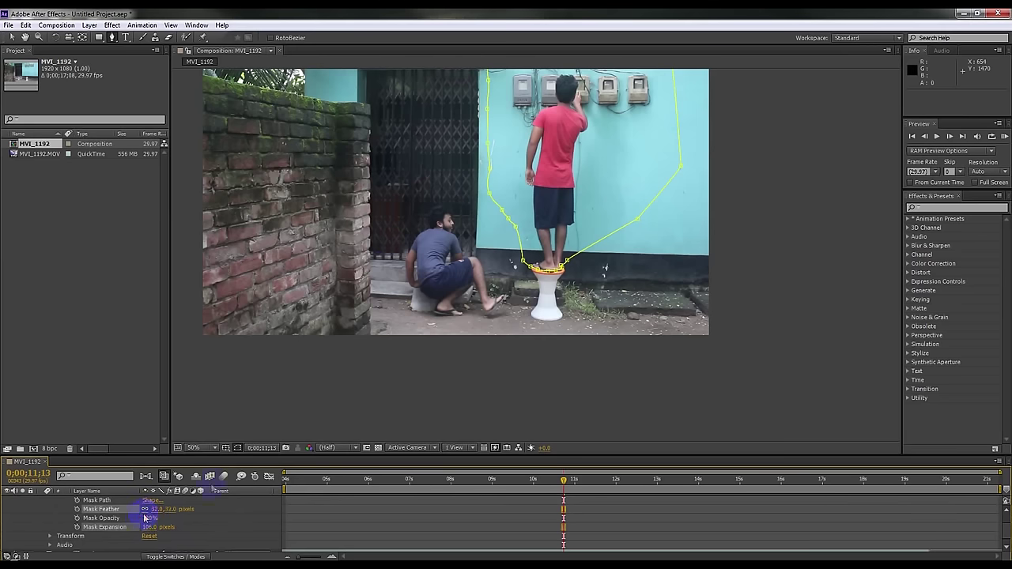
{"action": "left_click_drag", "start_coordinate": [637, 219], "coordinate": [735, 266]}
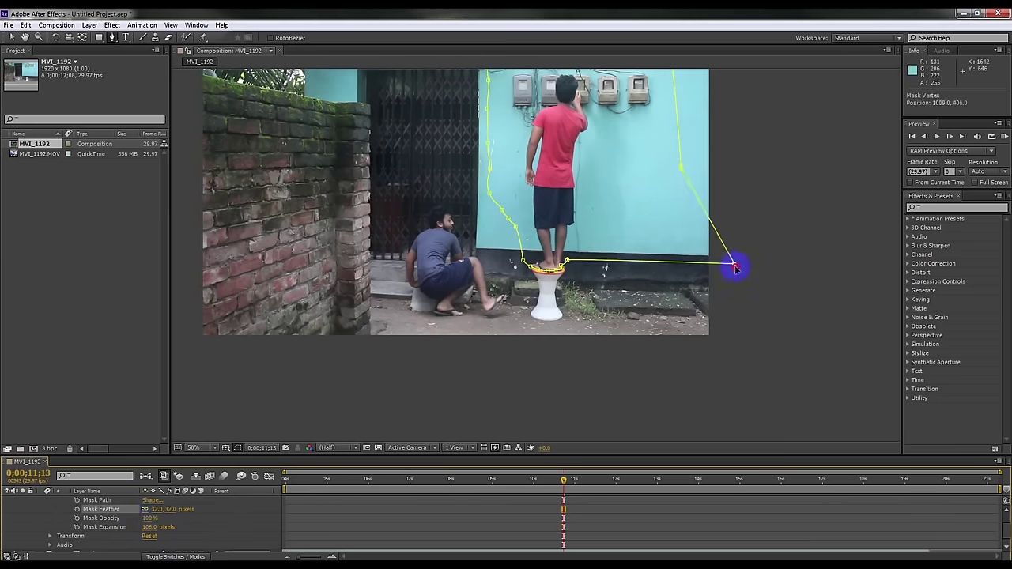
Step: Pull the mask's right-side vertex and upper-right corner further outward
{"action": "left_click_drag", "start_coordinate": [679, 166], "coordinate": [764, 150]}
{"action": "key", "text": "period"}
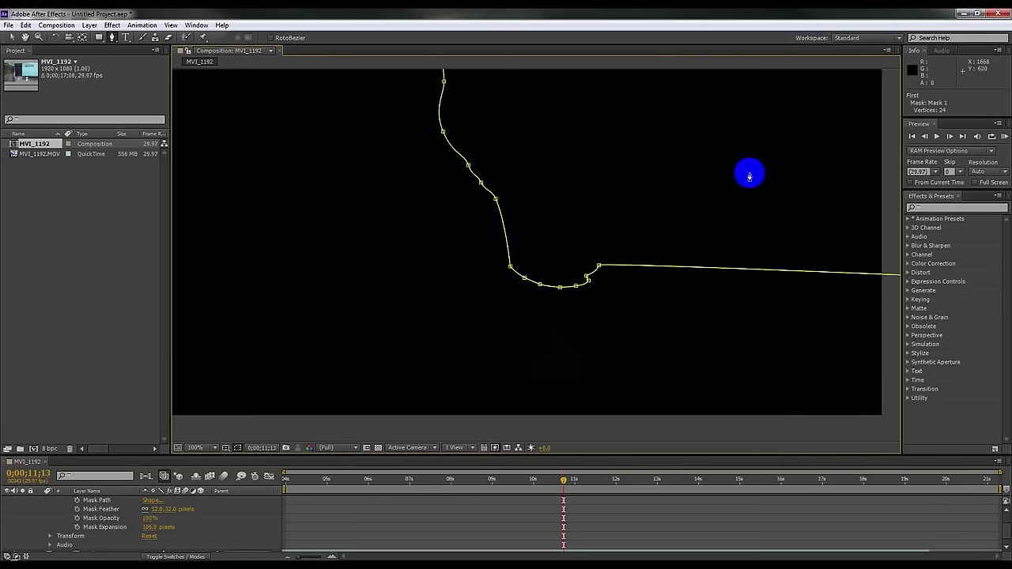
{"action": "key", "text": "comma"}
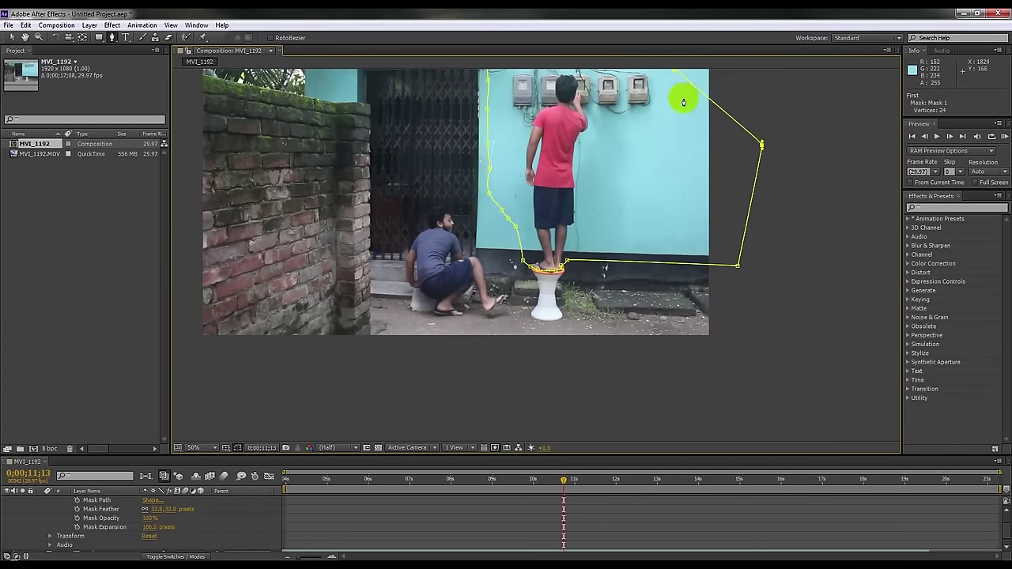
{"action": "left_click_drag", "start_coordinate": [683, 102], "coordinate": [664, 194]}
{"action": "left_click_drag", "start_coordinate": [757, 105], "coordinate": [768, 87]}
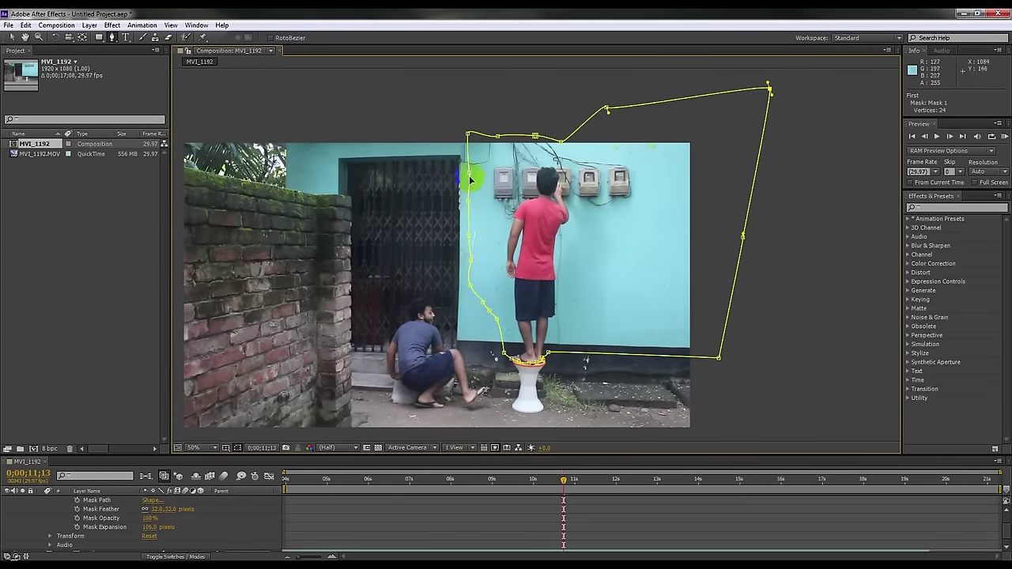
Step: Push the left-edge and top mask points outward, then hide the mask outline
{"action": "left_click_drag", "start_coordinate": [469, 172], "coordinate": [447, 166]}
{"action": "mouse_move", "coordinate": [459, 205]}
{"action": "left_mouse_down"}
{"action": "mouse_move", "coordinate": [444, 239]}
{"action": "mouse_move", "coordinate": [453, 260]}
{"action": "left_mouse_up"}
{"action": "left_click", "coordinate": [479, 215]}
{"action": "left_click_drag", "start_coordinate": [468, 133], "coordinate": [443, 105]}
{"action": "mouse_move", "coordinate": [560, 143]}
{"action": "left_mouse_down"}
{"action": "mouse_move", "coordinate": [561, 113]}
{"action": "mouse_move", "coordinate": [492, 119]}
{"action": "left_mouse_up"}
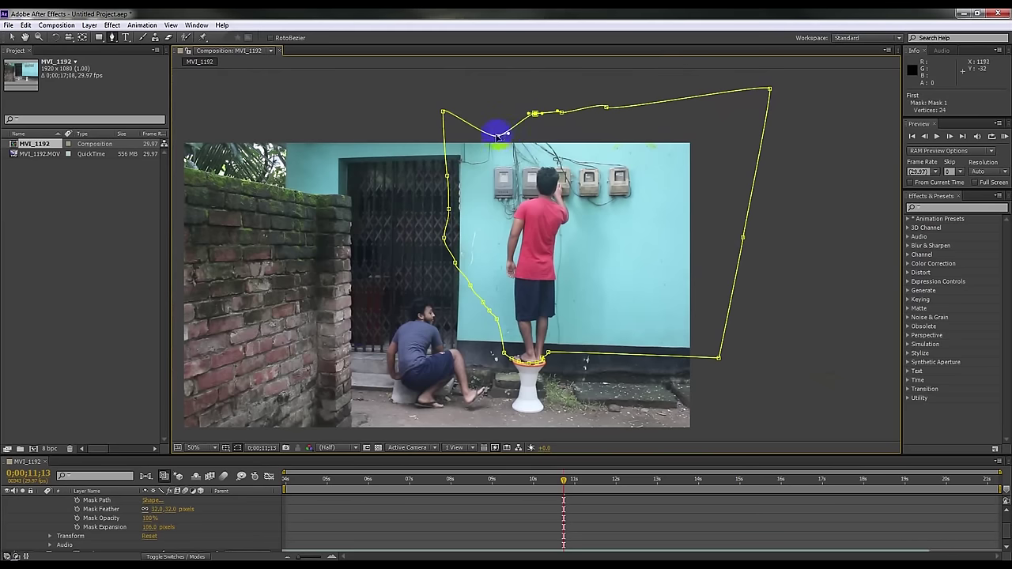
{"action": "left_click", "coordinate": [235, 448]}
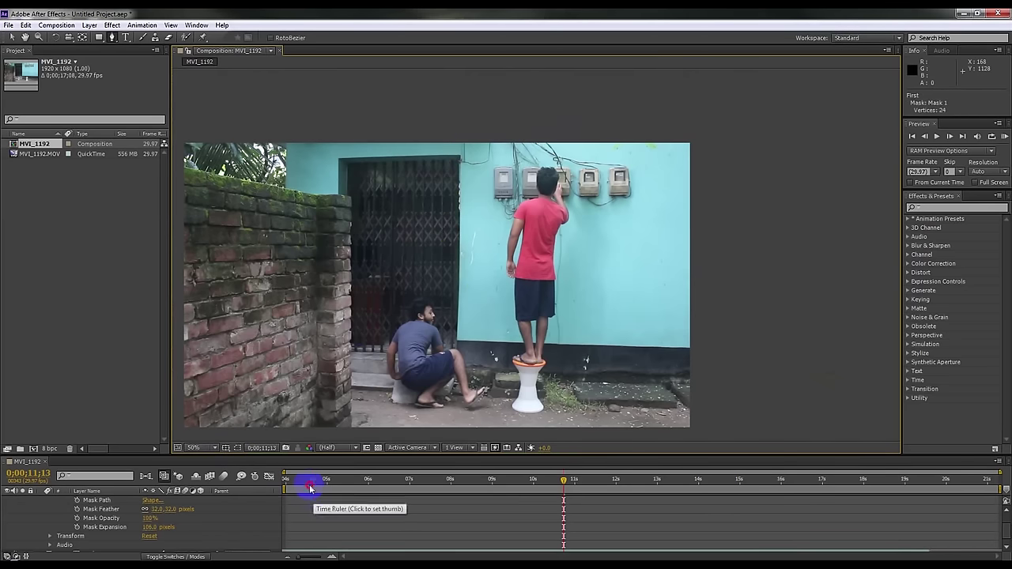
Step: Set Mask 1 expansion to -2.0 px and feather to 4.0 px, then return to 0;00;04;21
{"action": "left_click_drag", "start_coordinate": [310, 480], "coordinate": [674, 480]}
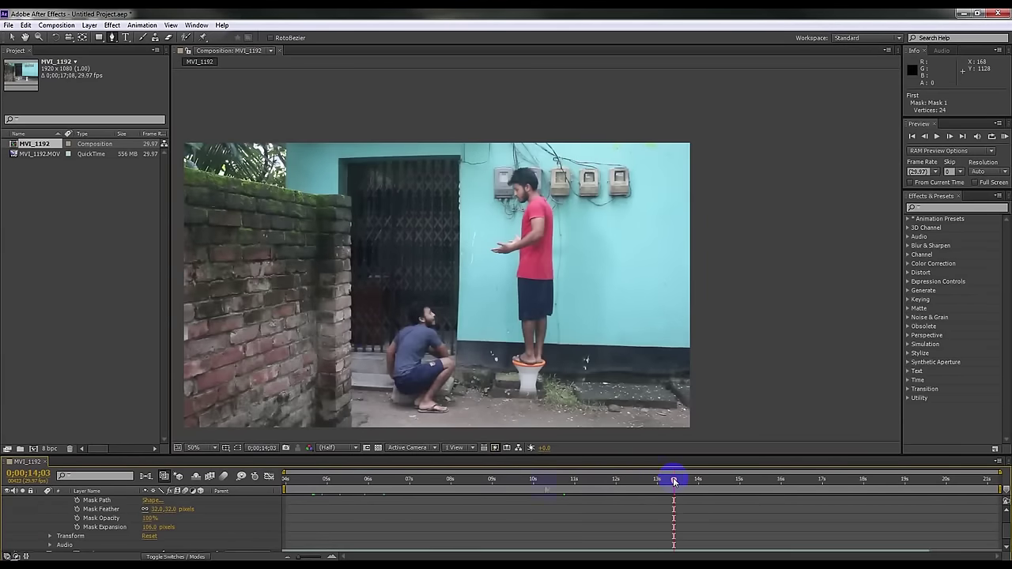
{"action": "left_click_drag", "start_coordinate": [148, 528], "coordinate": [112, 529]}
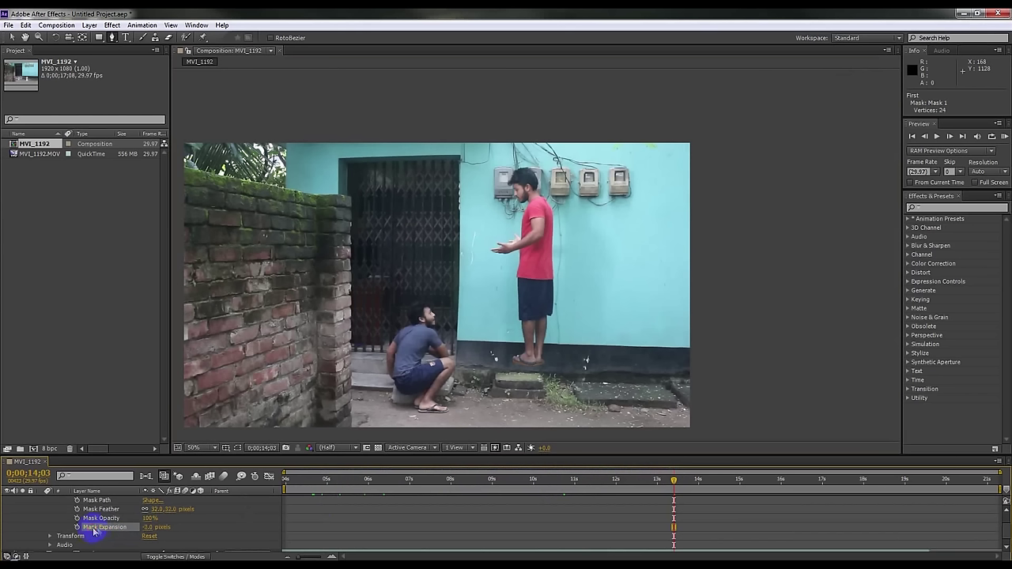
{"action": "left_click_drag", "start_coordinate": [156, 508], "coordinate": [149, 510]}
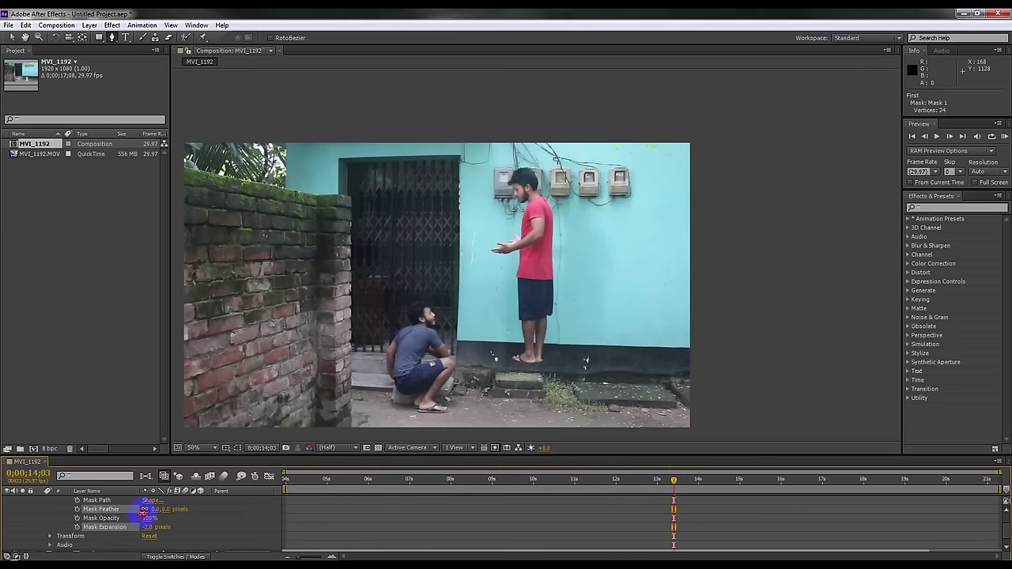
{"action": "left_click", "coordinate": [404, 517]}
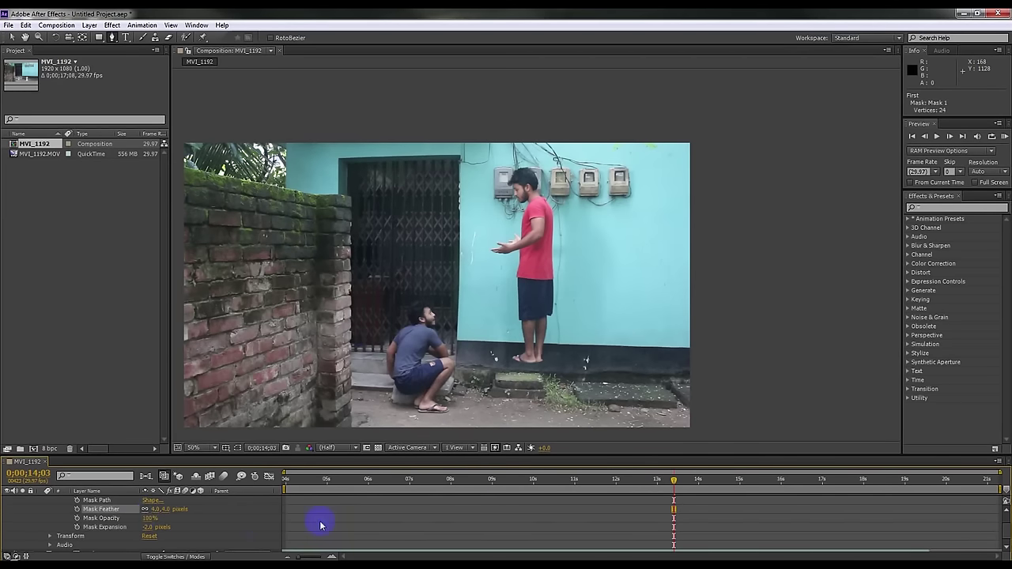
{"action": "left_click_drag", "start_coordinate": [677, 494], "coordinate": [250, 509]}
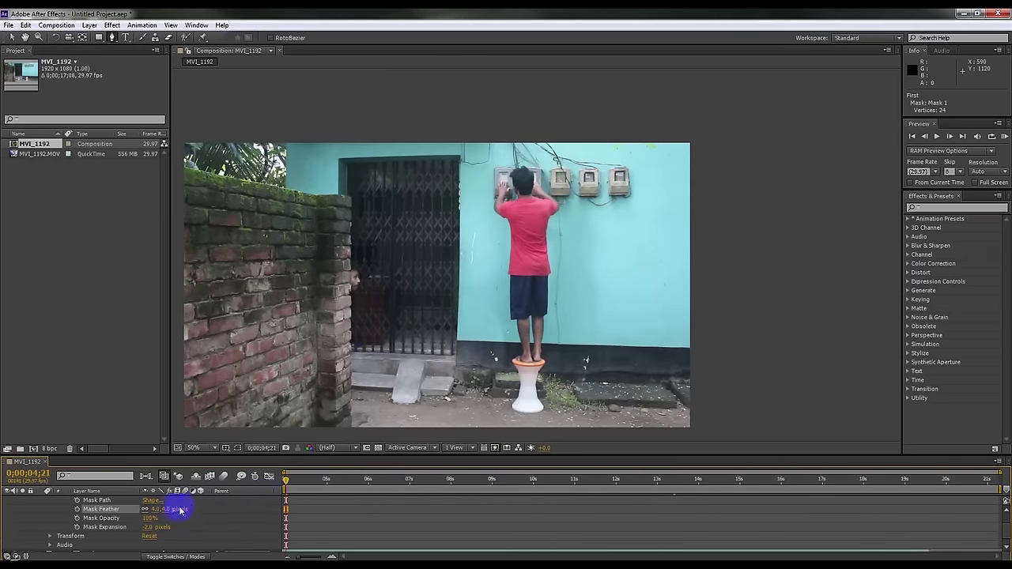
Step: Show the First layer's mask outline and push its lower-left points out along the wall
{"action": "scroll", "coordinate": [135, 512], "scroll_direction": "up", "scroll_amount": 2}
{"action": "left_click", "coordinate": [108, 501]}
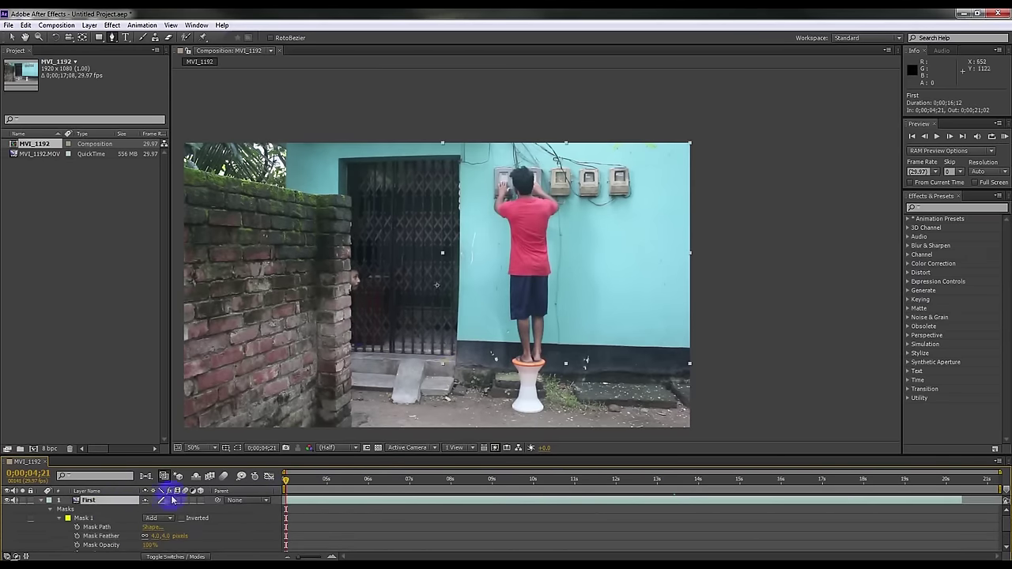
{"action": "left_click", "coordinate": [247, 444]}
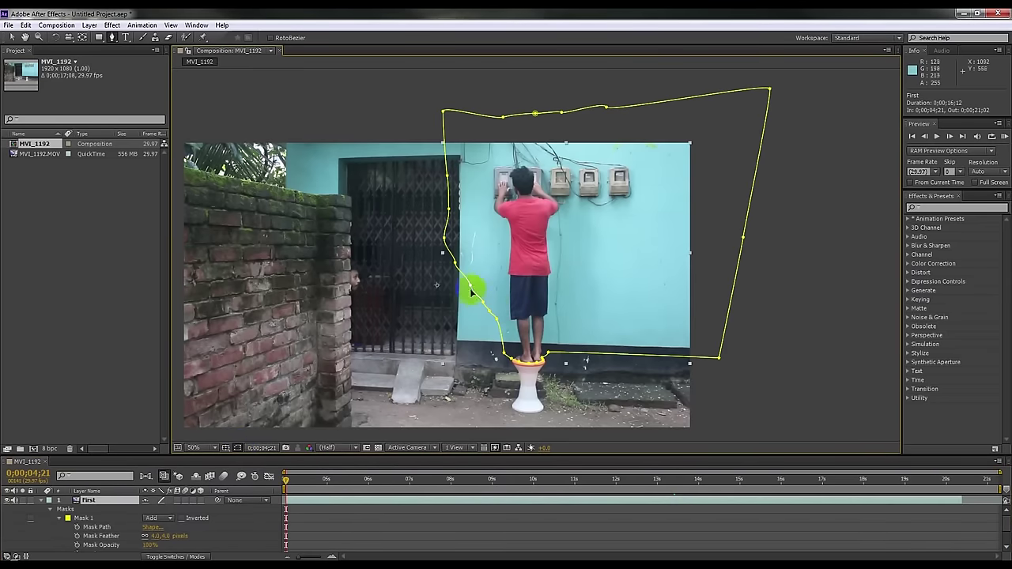
{"action": "mouse_move", "coordinate": [470, 285]}
{"action": "left_mouse_down"}
{"action": "mouse_move", "coordinate": [440, 296]}
{"action": "mouse_move", "coordinate": [482, 340]}
{"action": "mouse_move", "coordinate": [472, 350]}
{"action": "left_mouse_up"}
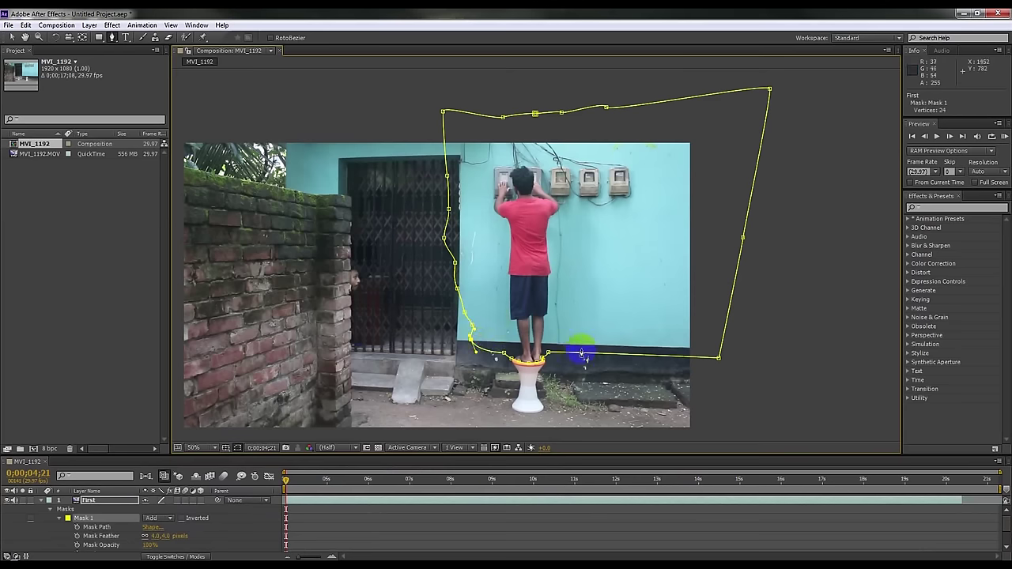
{"action": "left_click_drag", "start_coordinate": [471, 327], "coordinate": [455, 313]}
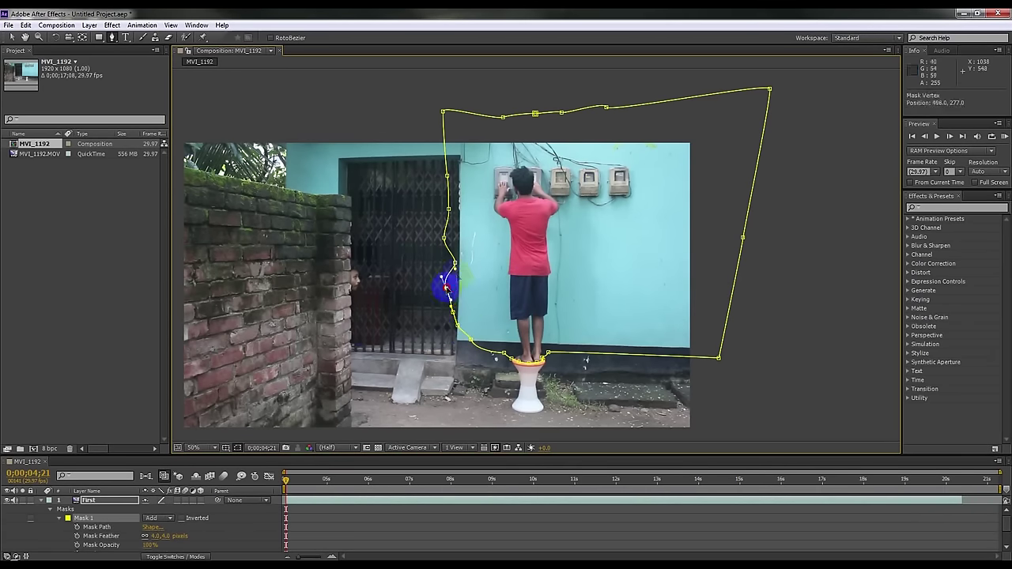
{"action": "left_click_drag", "start_coordinate": [456, 289], "coordinate": [446, 263]}
{"action": "left_click_drag", "start_coordinate": [468, 338], "coordinate": [450, 324]}
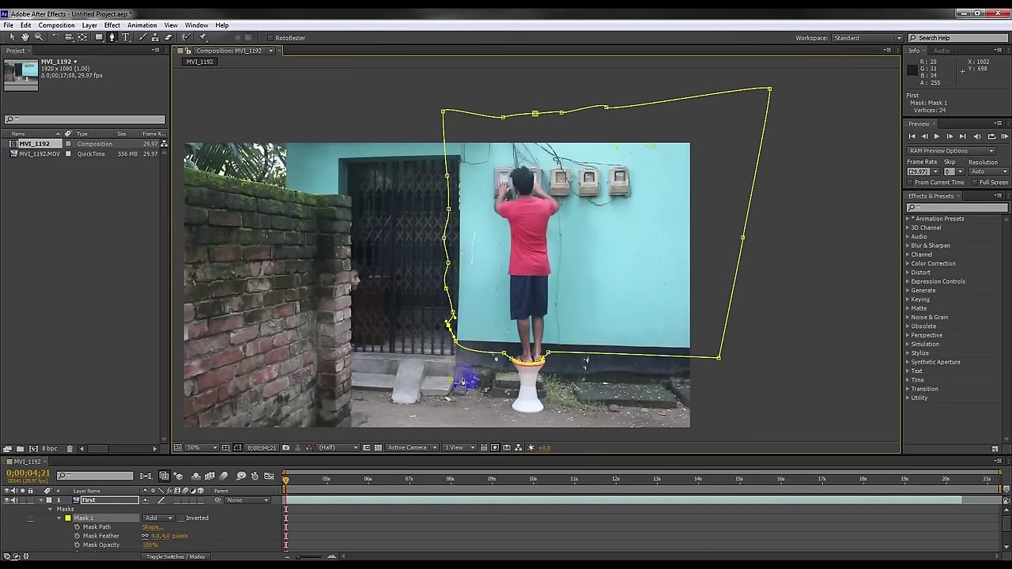
Step: Check the lower-left and bottom mask points against the crouching man later in the shot
{"action": "left_click_drag", "start_coordinate": [378, 481], "coordinate": [633, 484]}
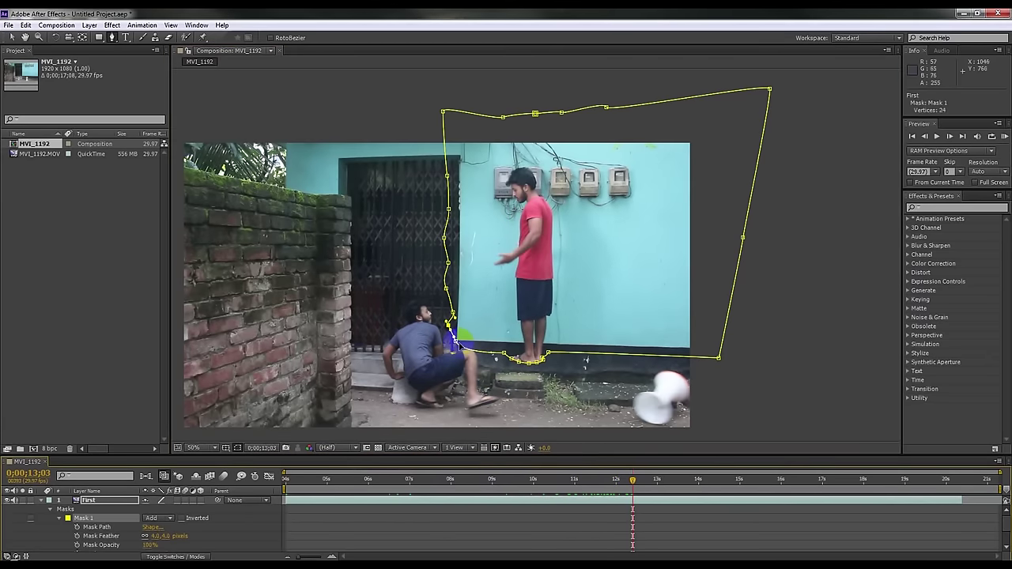
{"action": "left_click", "coordinate": [454, 339]}
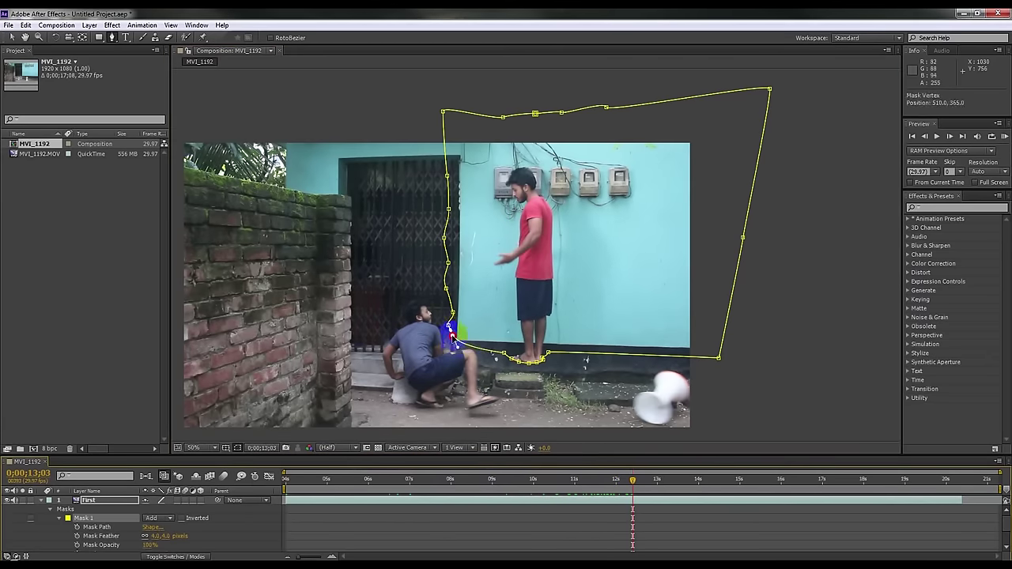
{"action": "left_click", "coordinate": [503, 353]}
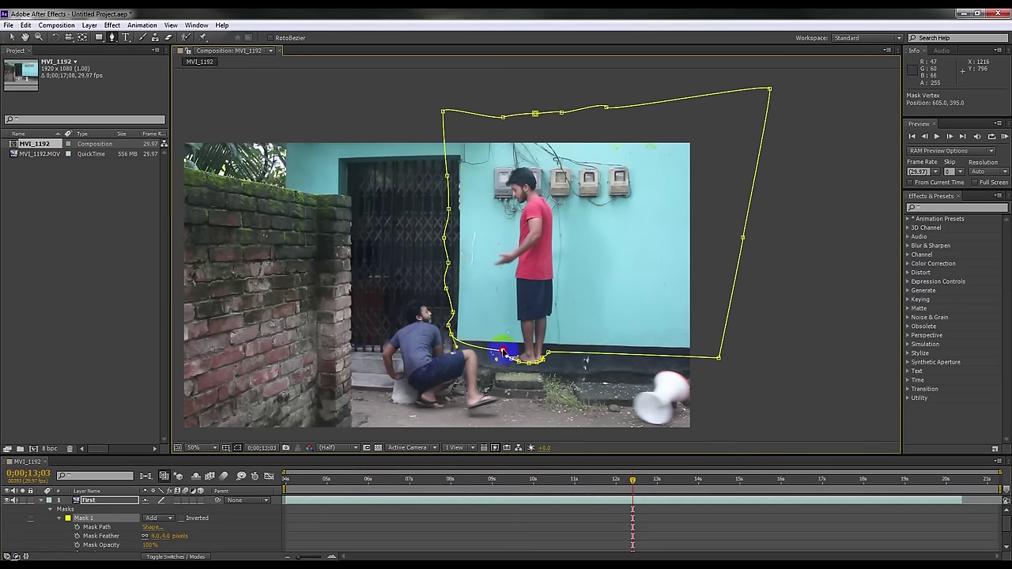
{"action": "mouse_move", "coordinate": [632, 480]}
{"action": "left_mouse_down"}
{"action": "mouse_move", "coordinate": [971, 498]}
{"action": "mouse_move", "coordinate": [122, 502]}
{"action": "left_mouse_up"}
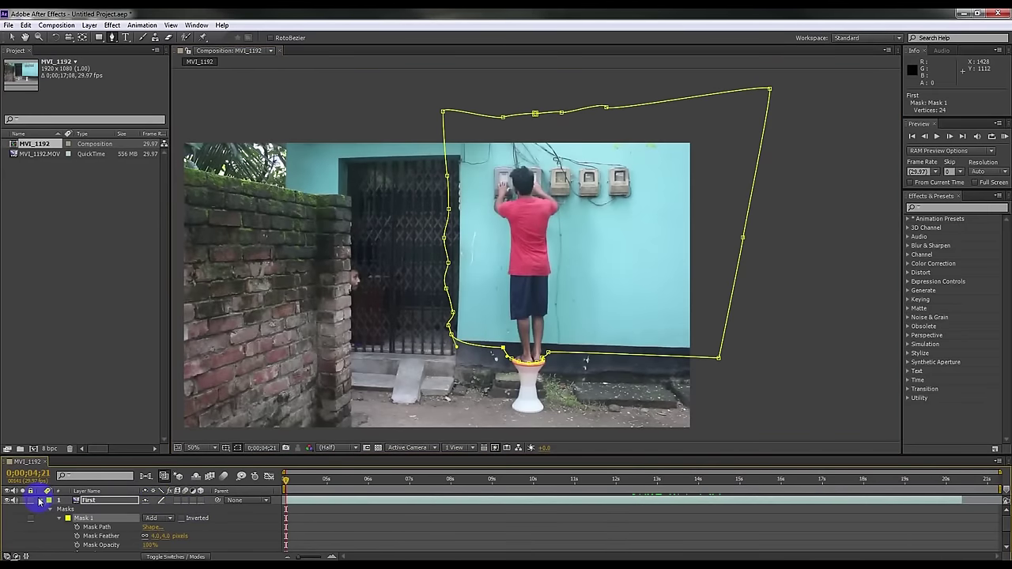
Step: Collapse the First layer's mask properties and give it a new label colour
{"action": "left_click", "coordinate": [40, 501]}
{"action": "left_click", "coordinate": [48, 500]}
{"action": "left_click", "coordinate": [55, 495]}
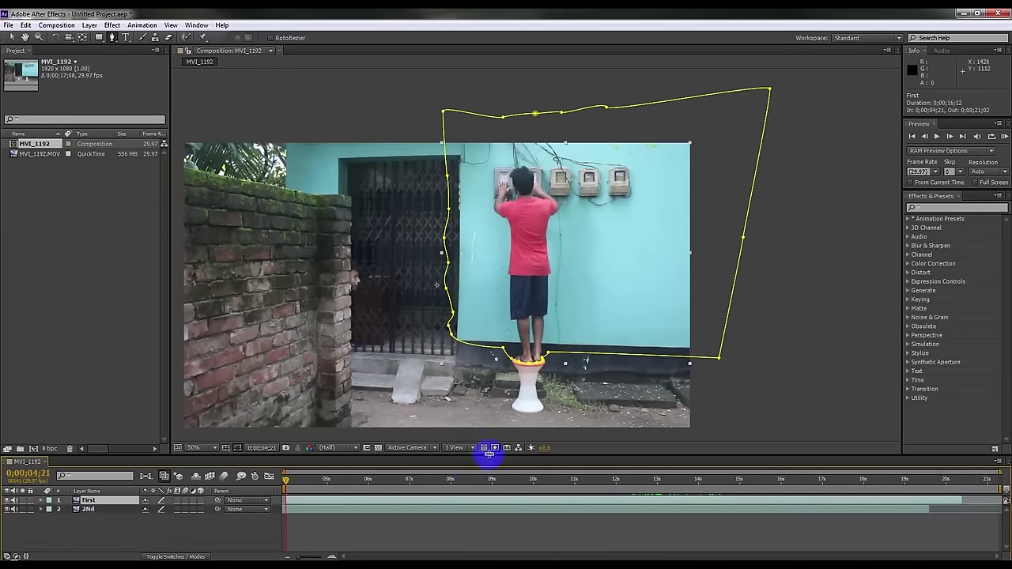
Step: Make the timeline taller and RAM-preview the composite through 0;00;20;06
{"action": "left_click_drag", "start_coordinate": [489, 454], "coordinate": [418, 416]}
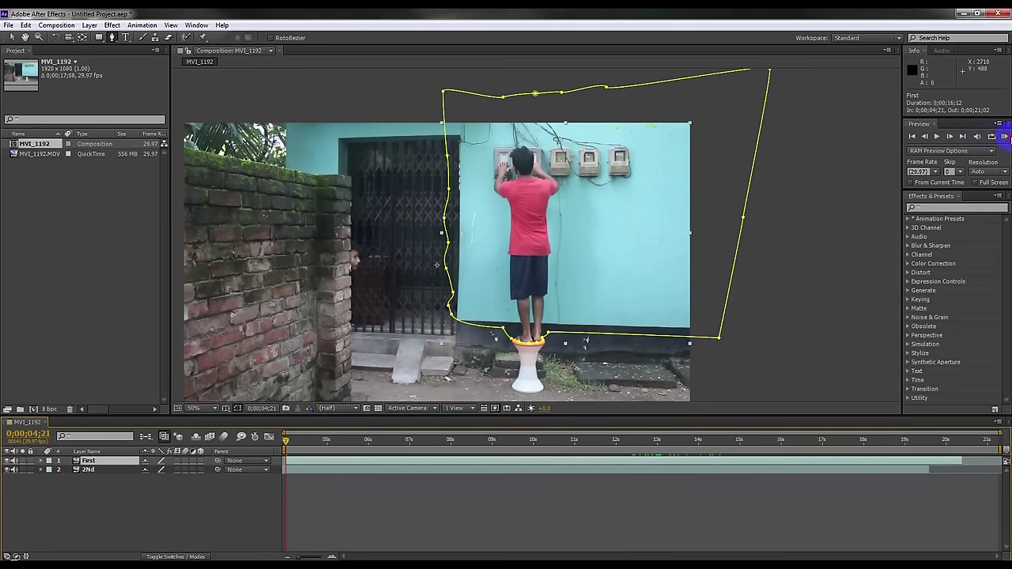
{"action": "left_click", "coordinate": [1004, 136]}
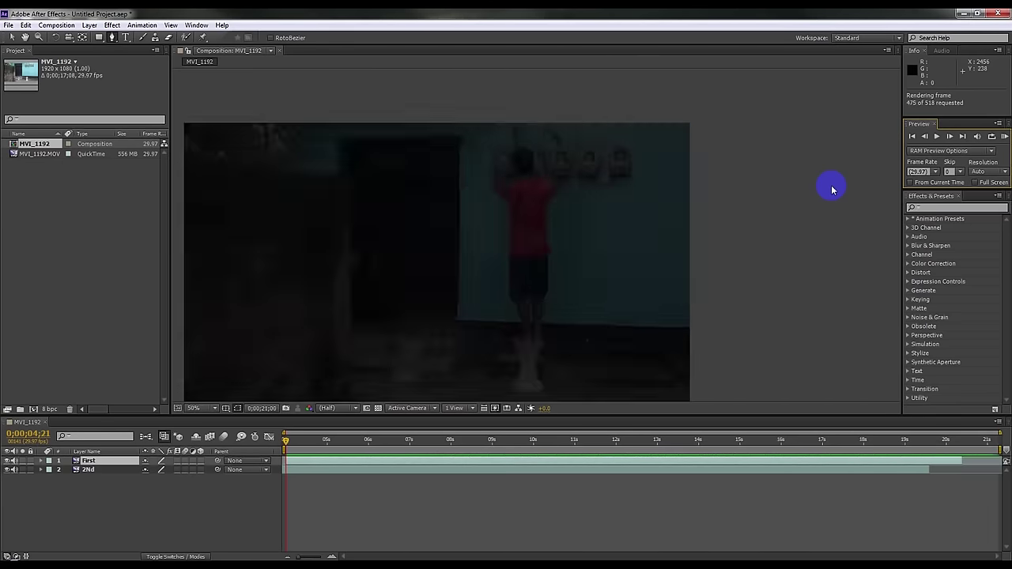
{"action": "left_click", "coordinate": [927, 445]}
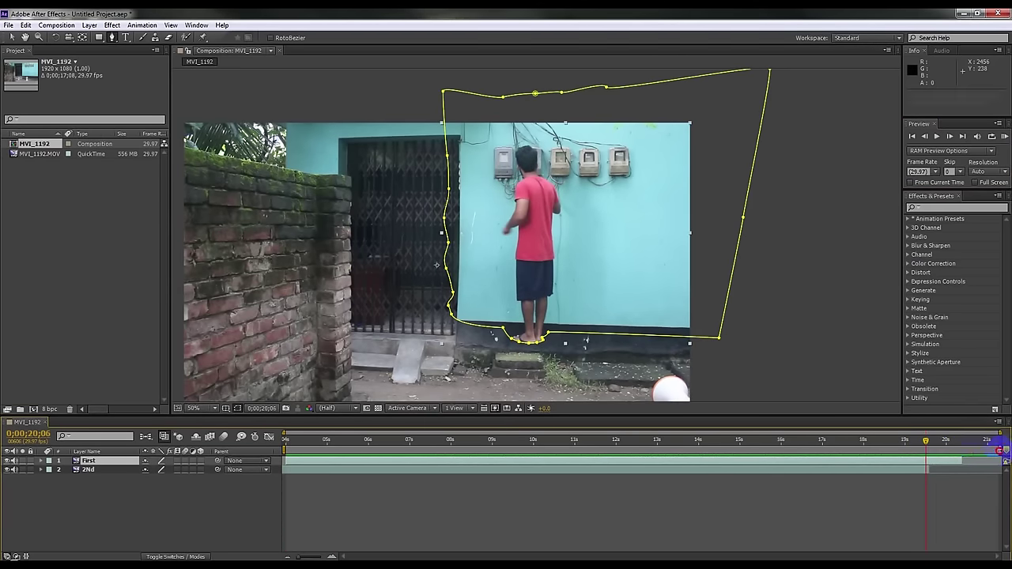
Step: Trim the composition to a work area ending at the current time
{"action": "left_click_drag", "start_coordinate": [998, 451], "coordinate": [926, 459]}
{"action": "right_click", "coordinate": [921, 451]}
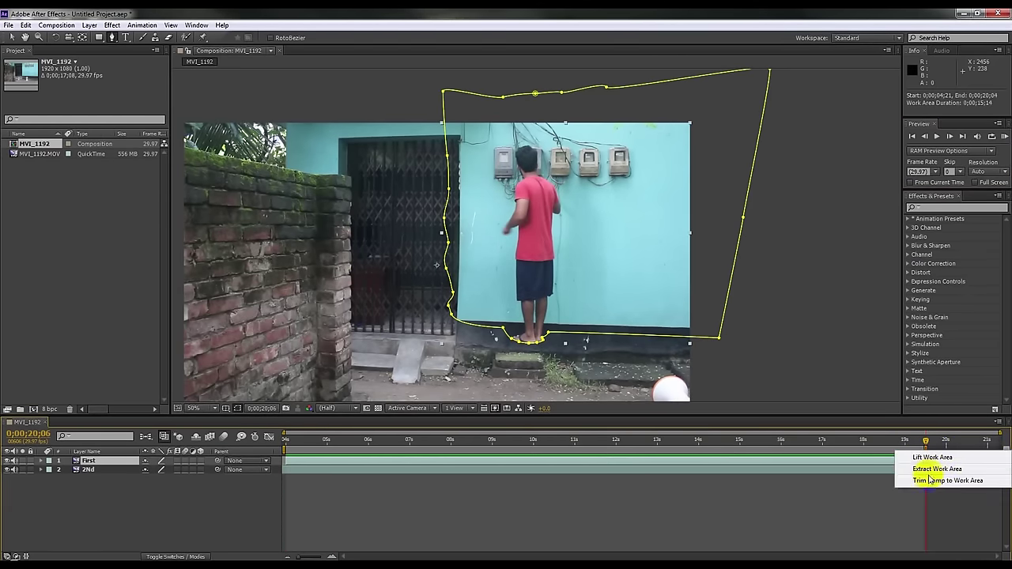
{"action": "left_click", "coordinate": [930, 481]}
{"action": "left_click_drag", "start_coordinate": [602, 450], "coordinate": [774, 465]}
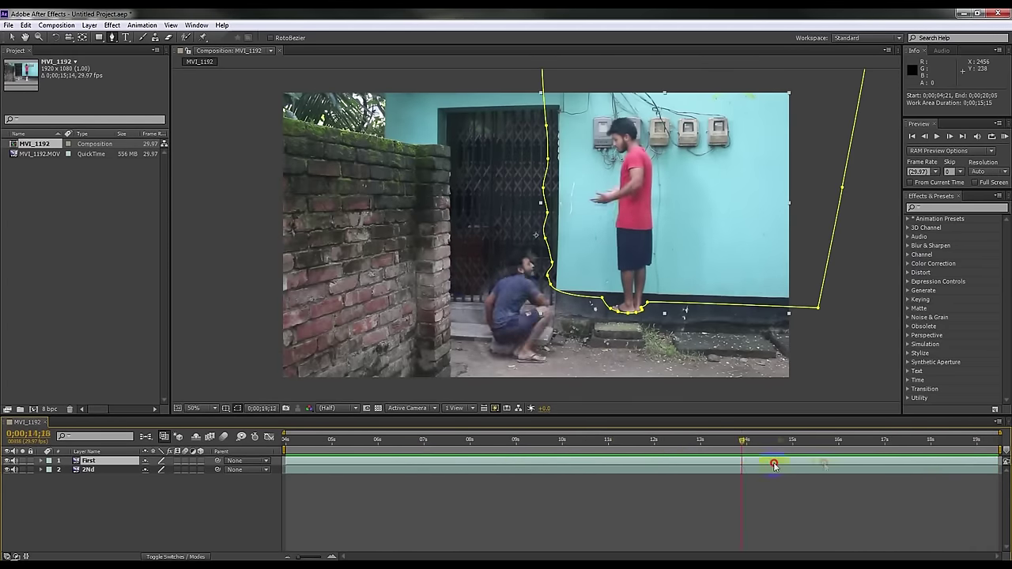
{"action": "left_click_drag", "start_coordinate": [774, 465], "coordinate": [800, 465]}
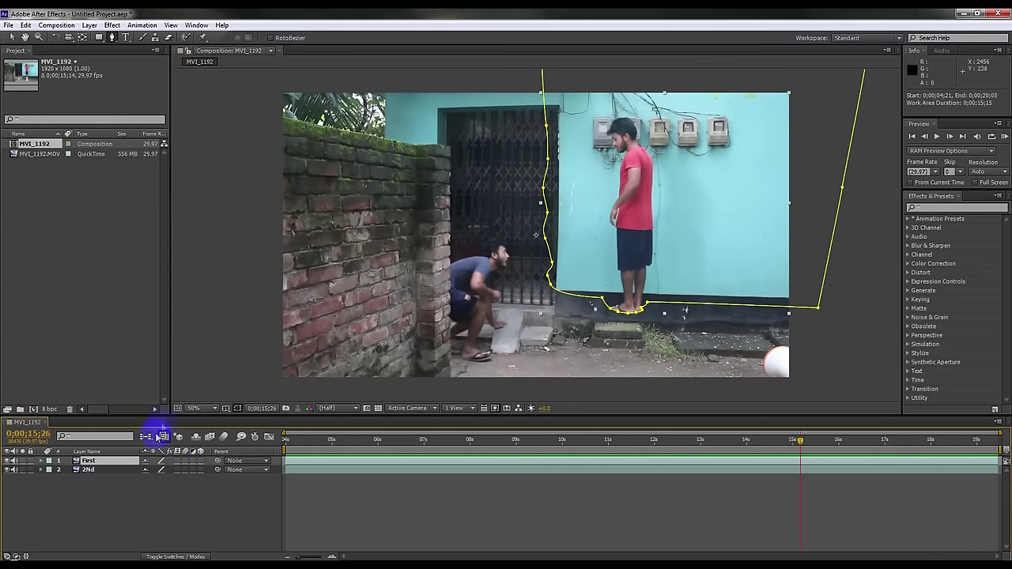
{"action": "left_click_drag", "start_coordinate": [186, 414], "coordinate": [186, 428]}
Step: Pre-compose both layers into a new composition named 'Main'
{"action": "left_click", "coordinate": [147, 483], "text": "shift"}
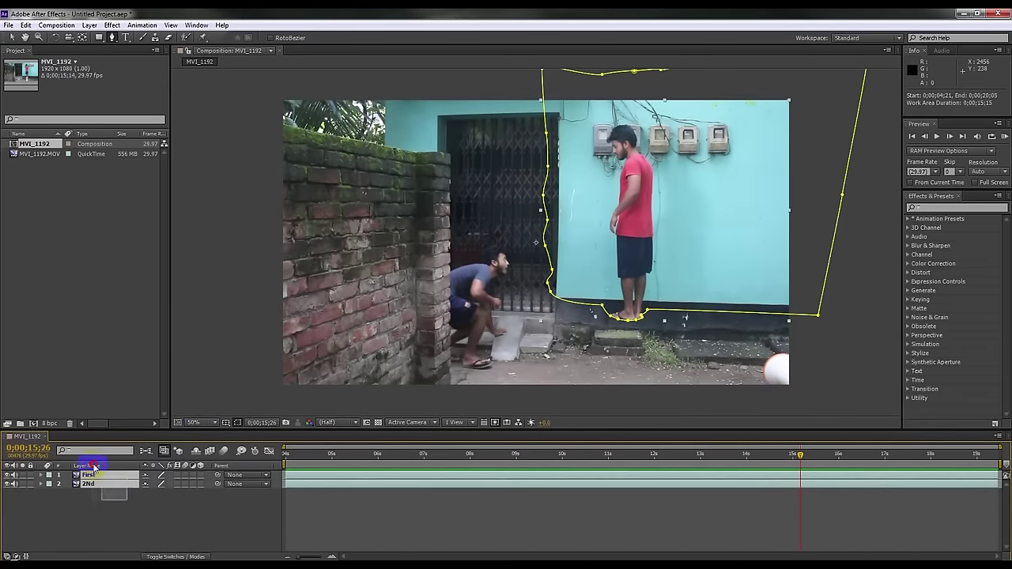
{"action": "right_click", "coordinate": [95, 484]}
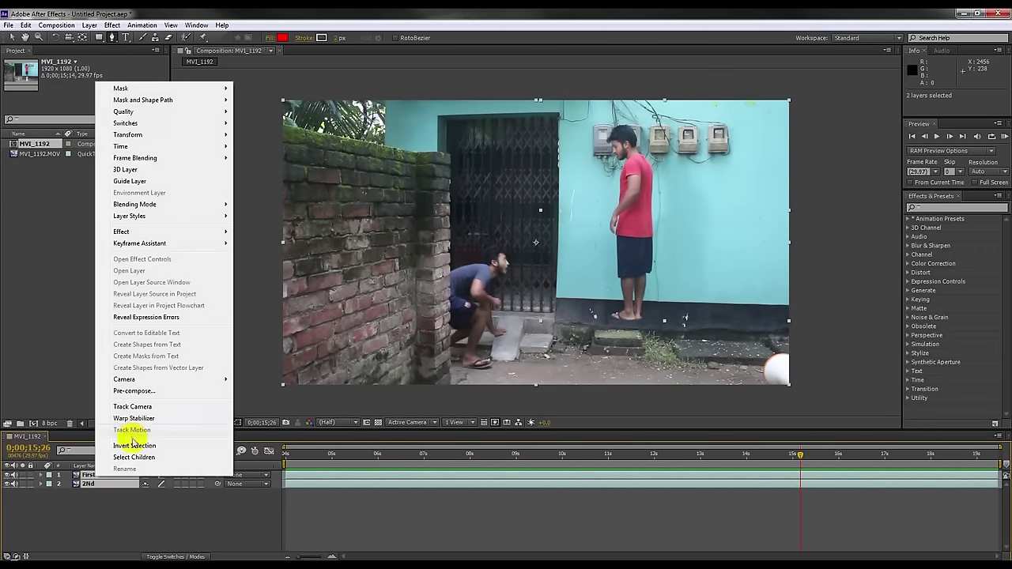
{"action": "left_click", "coordinate": [135, 391]}
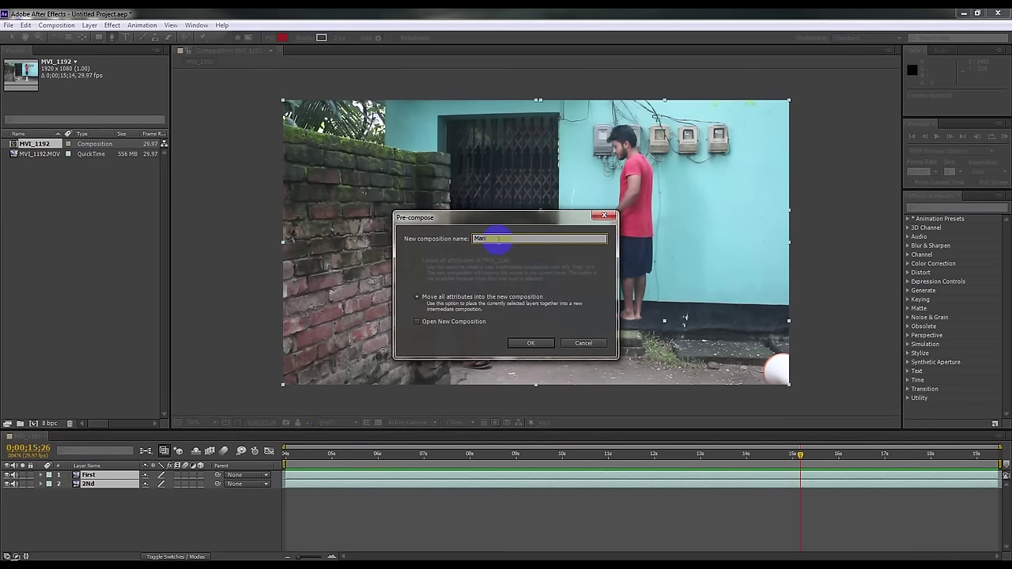
{"action": "left_click", "coordinate": [533, 343]}
{"action": "left_click", "coordinate": [286, 456]}
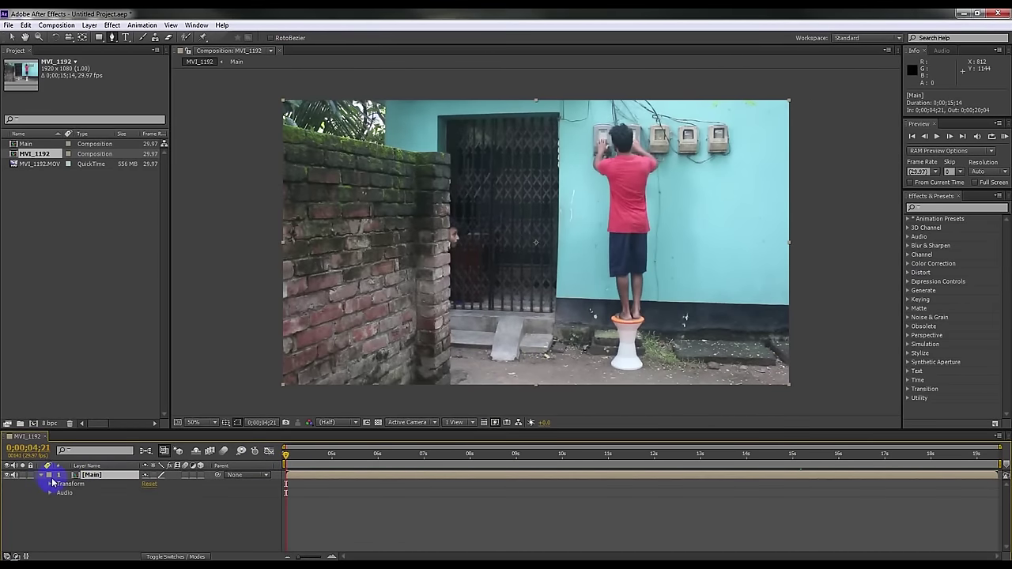
{"action": "left_click", "coordinate": [51, 483]}
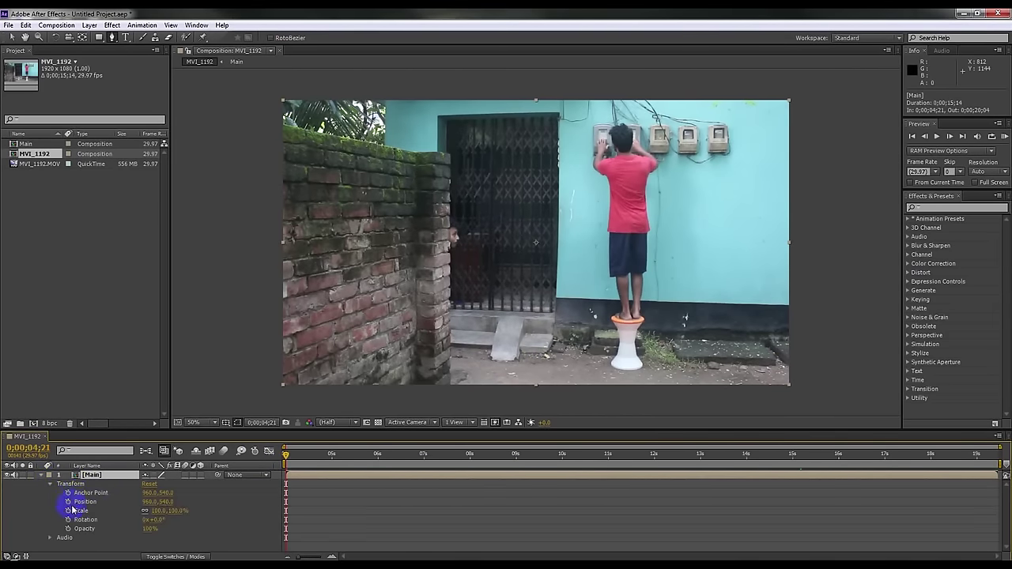